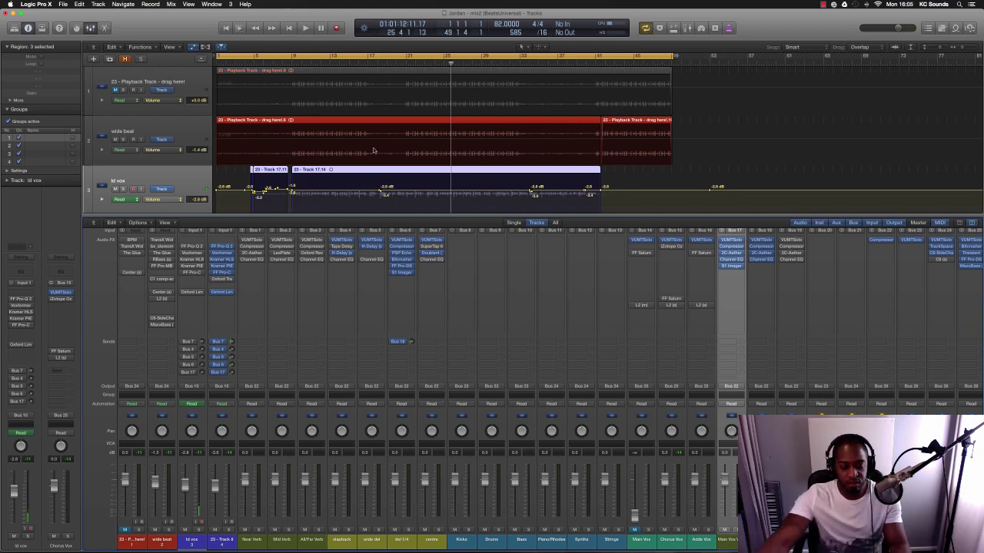
Step: Hide the automation lines and shrink the track heights so playback, wide beat, ld vox and 23 - Track 8 all fit
{"action": "key", "text": "super+Up"}
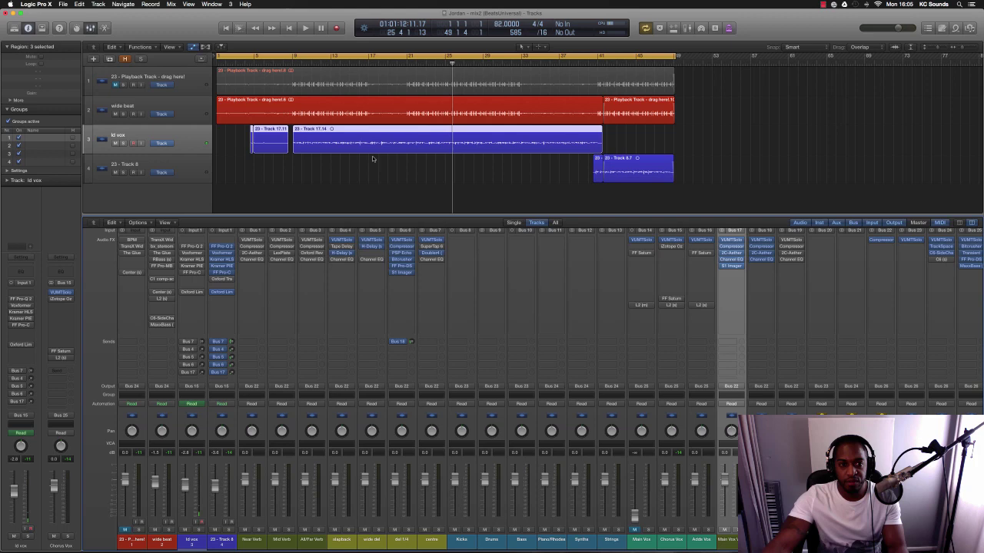
Step: Solo ld vox and set the cycle range to run from bar 9 to bar 41
{"action": "left_click", "coordinate": [125, 144]}
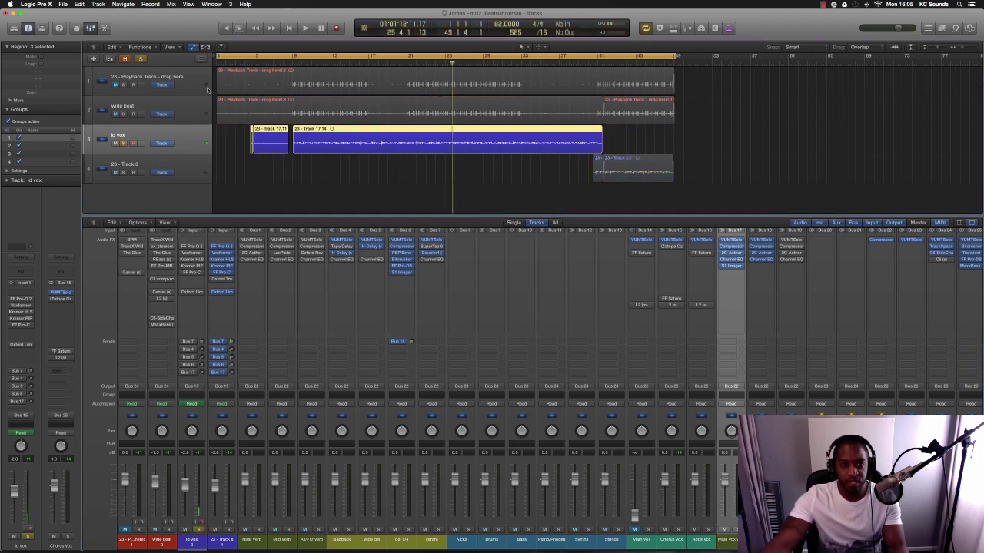
{"action": "left_click_drag", "start_coordinate": [219, 56], "coordinate": [294, 60]}
{"action": "key", "text": "space"}
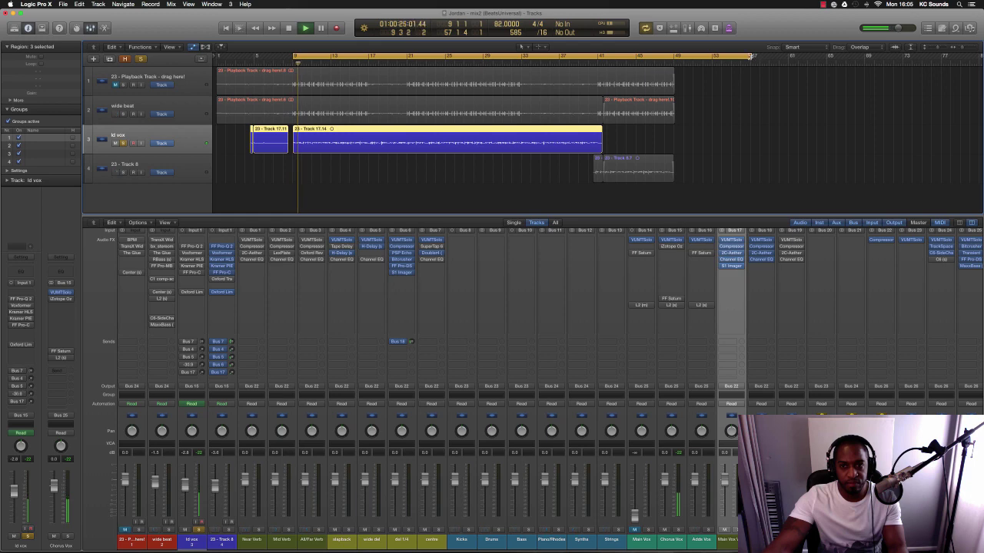
{"action": "left_click_drag", "start_coordinate": [752, 57], "coordinate": [598, 127]}
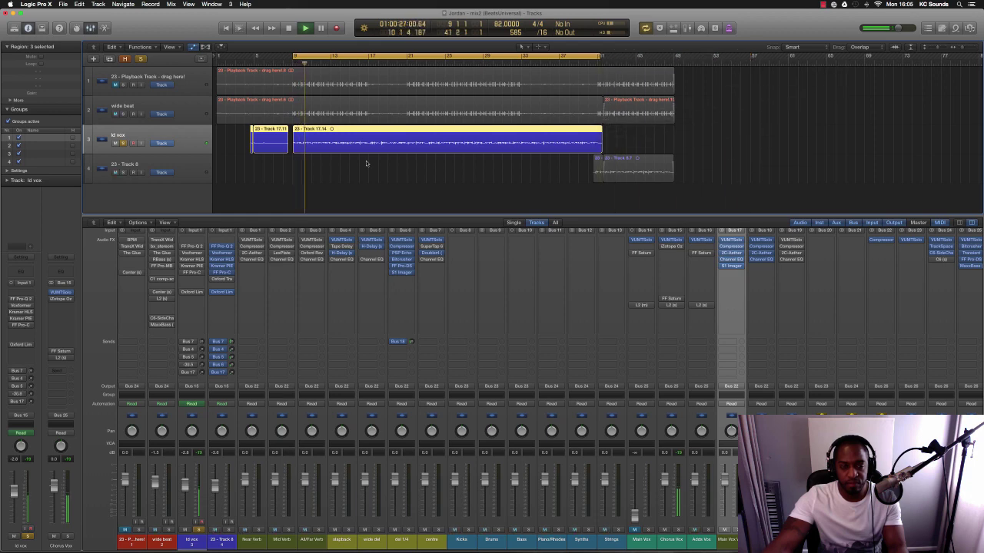
{"action": "key", "text": "space"}
Step: Audition the wide beat soloed, then unsolo it and play the full mix
{"action": "left_click", "coordinate": [123, 115]}
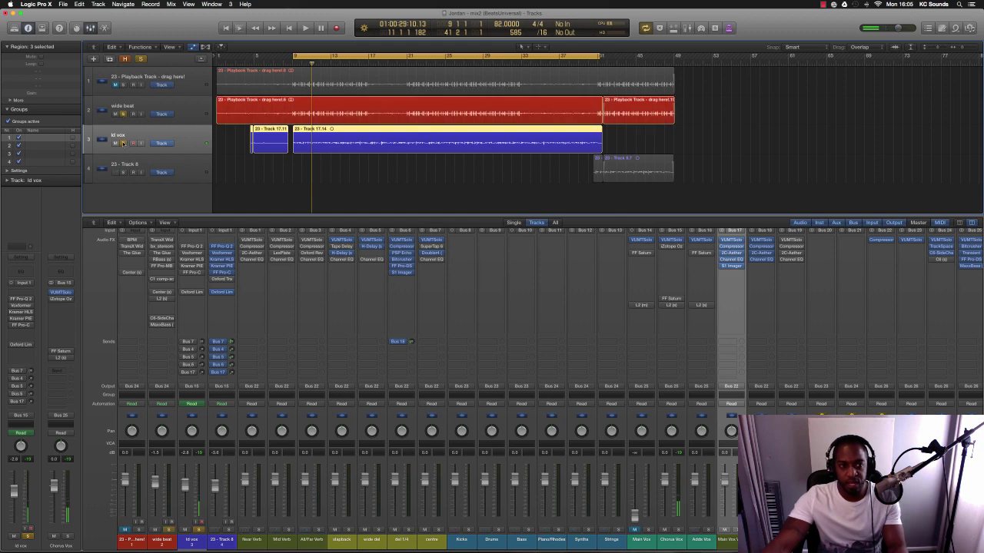
{"action": "left_click", "coordinate": [123, 143]}
{"action": "key", "text": "space"}
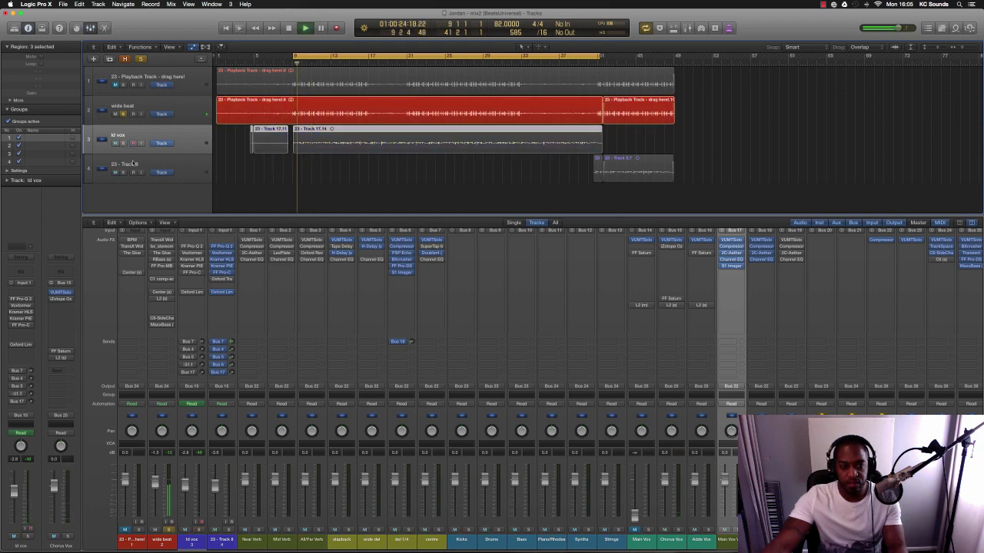
{"action": "scroll", "coordinate": [285, 319], "scroll_direction": "right", "scroll_amount": 1}
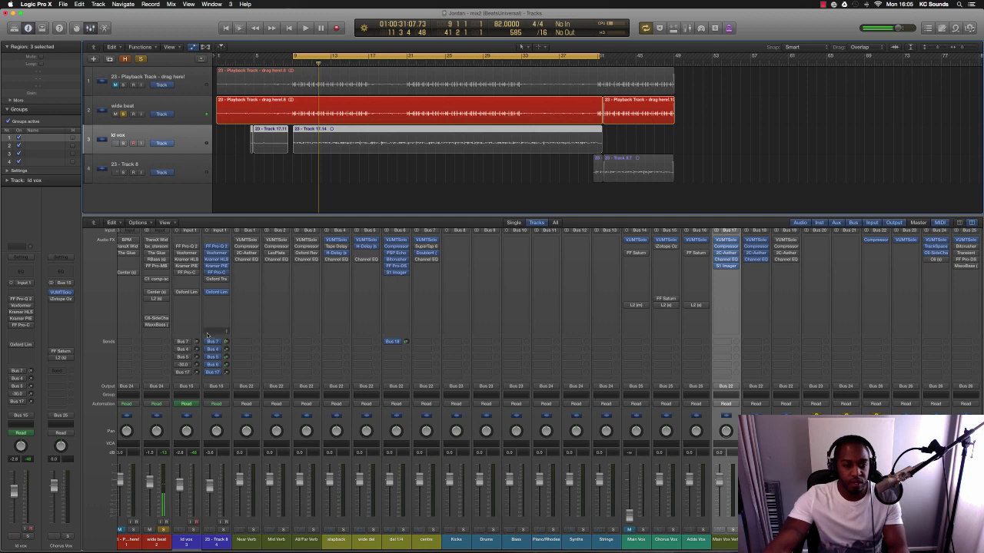
{"action": "left_click", "coordinate": [123, 114]}
{"action": "key", "text": "space"}
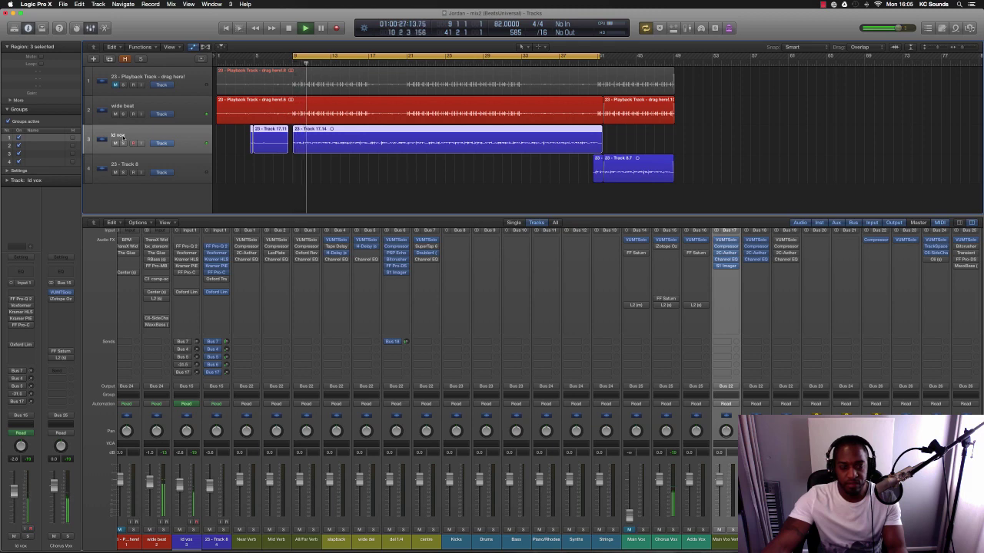
Step: Stop playback, show automation, and zoom ld vox in vertically and horizontally
{"action": "key", "text": "space"}
{"action": "key", "text": "a"}
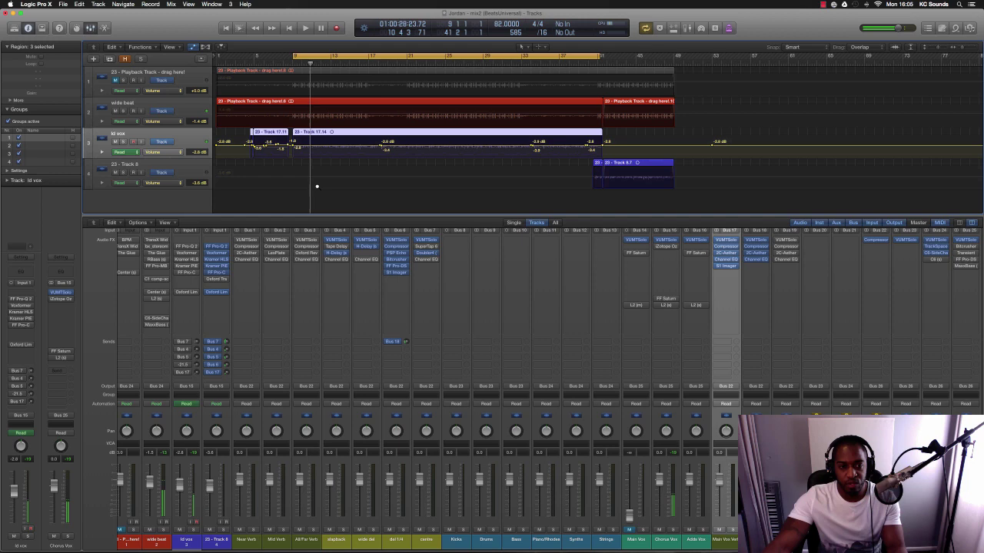
{"action": "key", "text": "super+Down"}
{"action": "key", "text": "super+Down"}
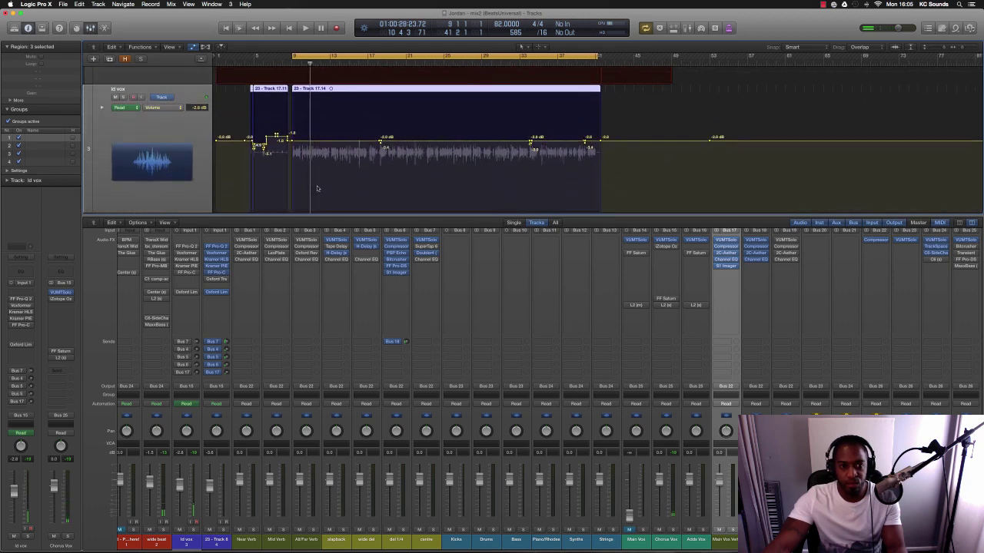
{"action": "key", "text": "super+Down"}
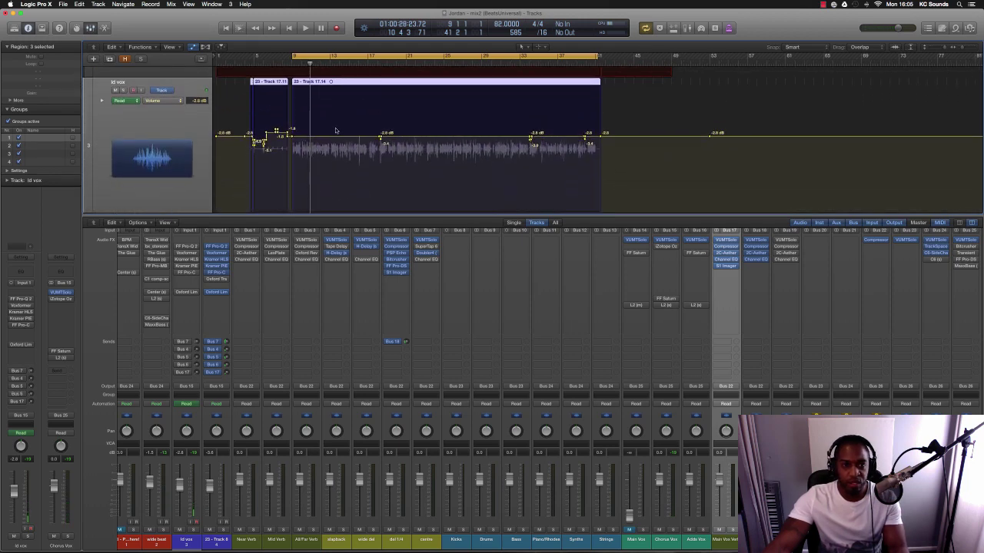
{"action": "key", "text": "super+Right"}
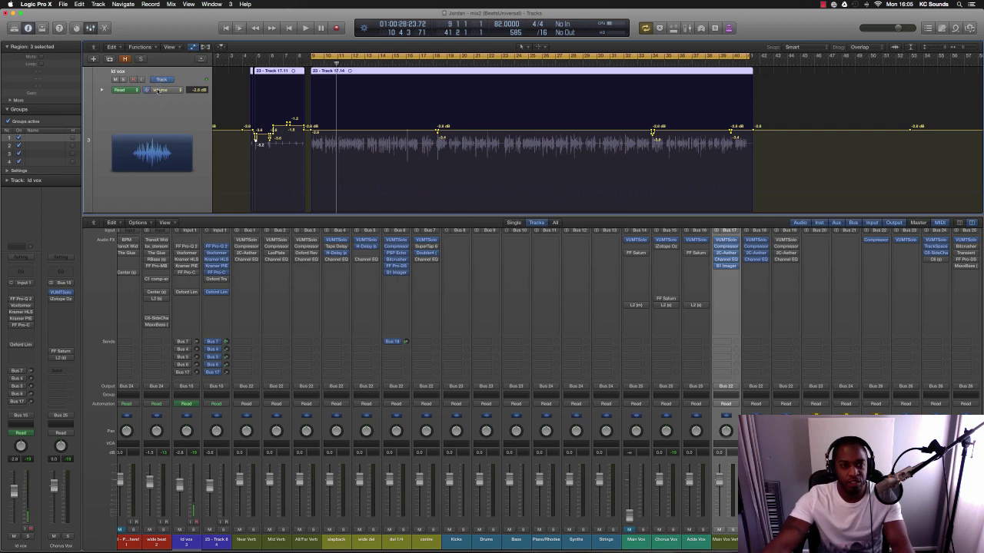
Step: View ld vox's Send 4 (Del 1/4) automation, return to Volume, then play wide beat soloed
{"action": "left_click", "coordinate": [157, 90]}
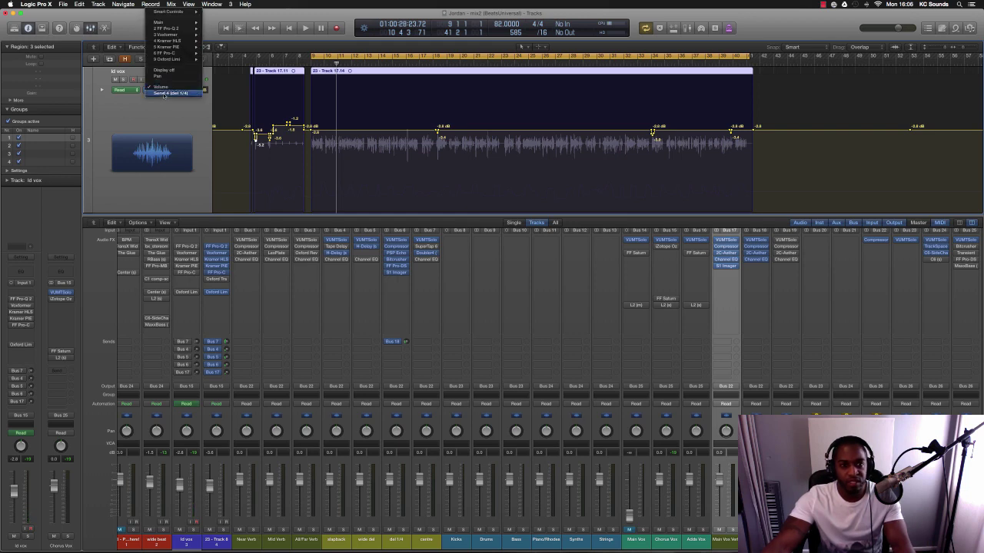
{"action": "left_click", "coordinate": [163, 93]}
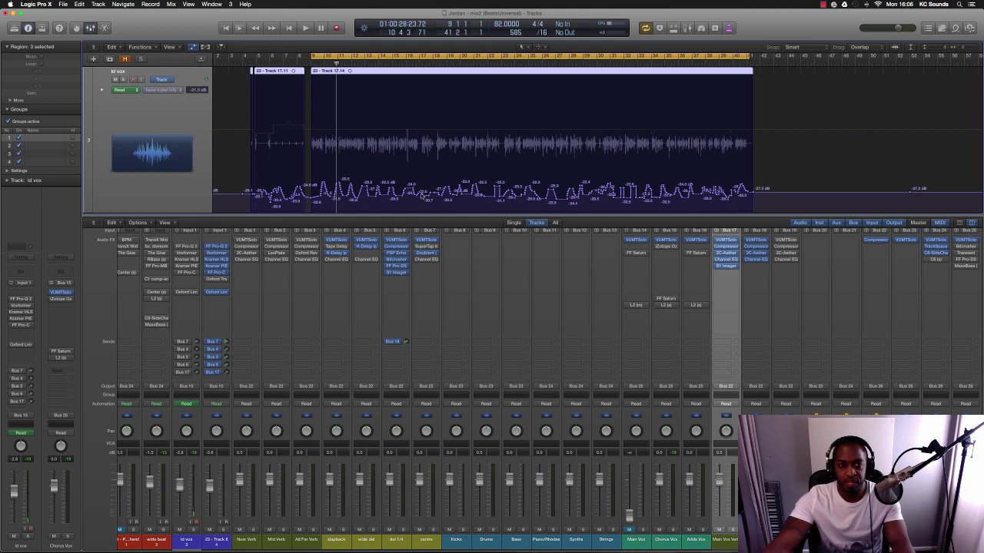
{"action": "left_click", "coordinate": [158, 90]}
{"action": "left_click", "coordinate": [161, 23]}
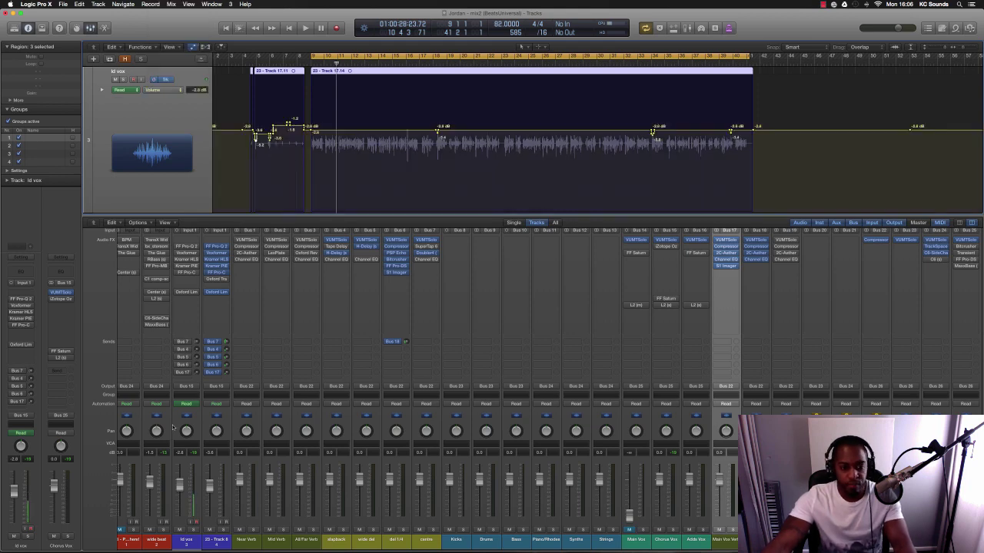
{"action": "left_click", "coordinate": [164, 530]}
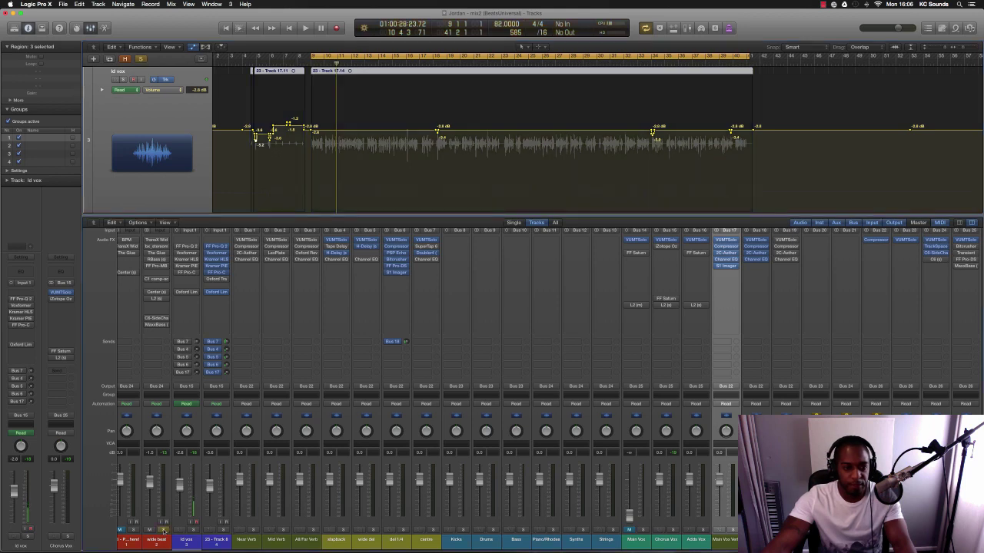
{"action": "key", "text": "space"}
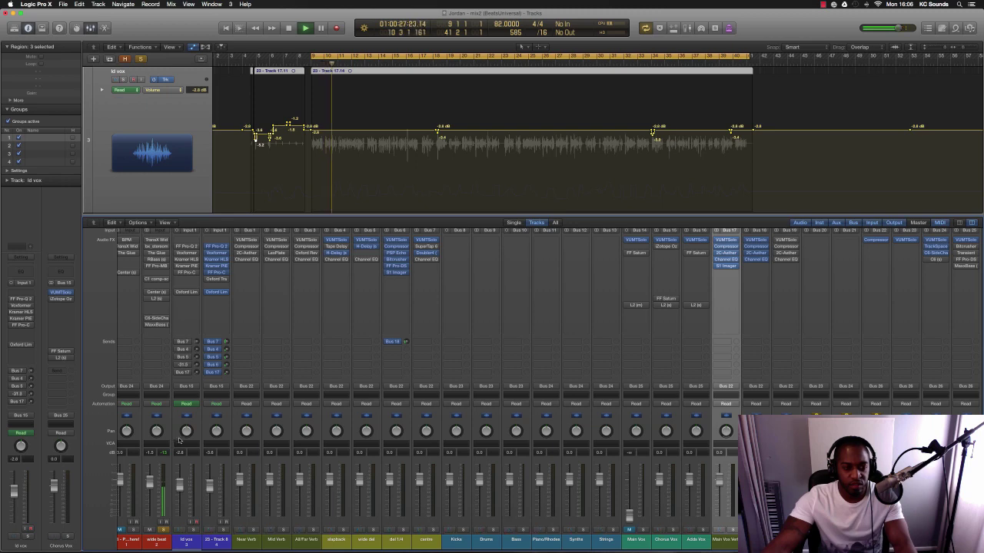
Step: Open the wide beat's TransX Wide plugin over the mixer and audition it during playback
{"action": "key", "text": "space"}
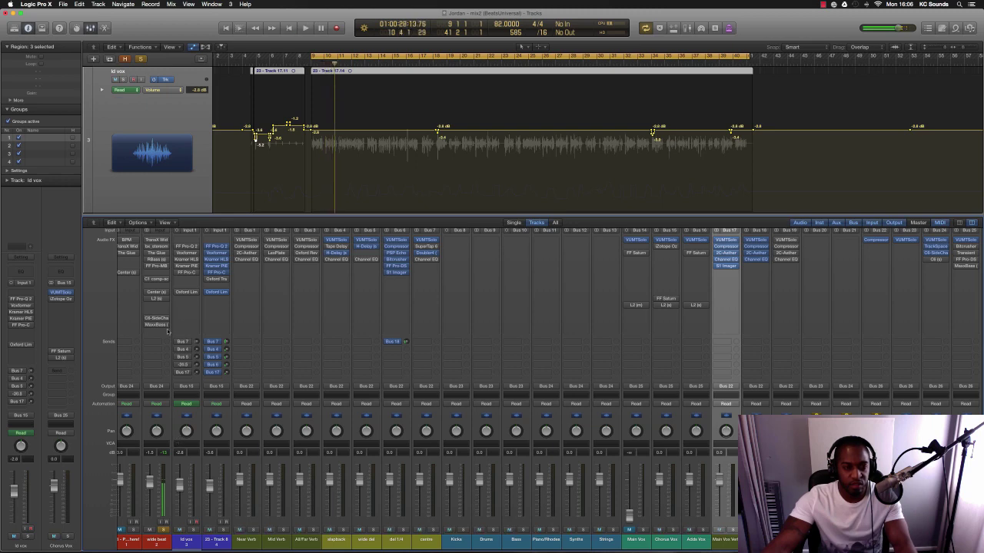
{"action": "left_click", "coordinate": [156, 243]}
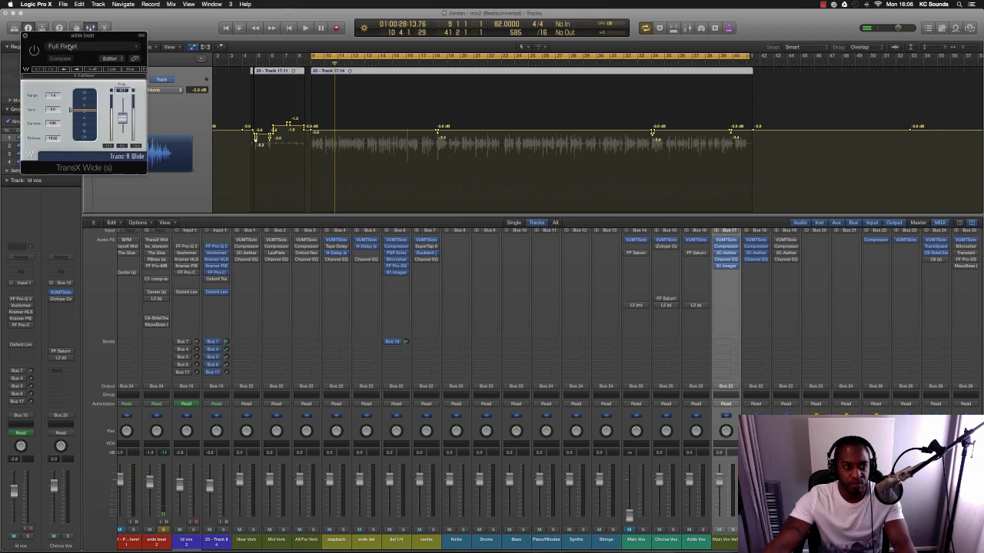
{"action": "left_click_drag", "start_coordinate": [68, 29], "coordinate": [533, 342]}
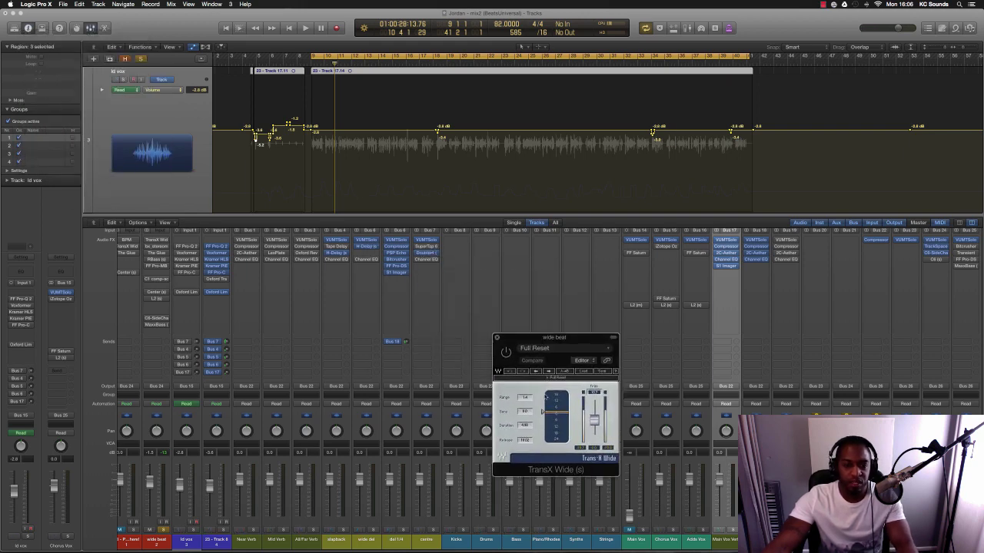
{"action": "key", "text": "space"}
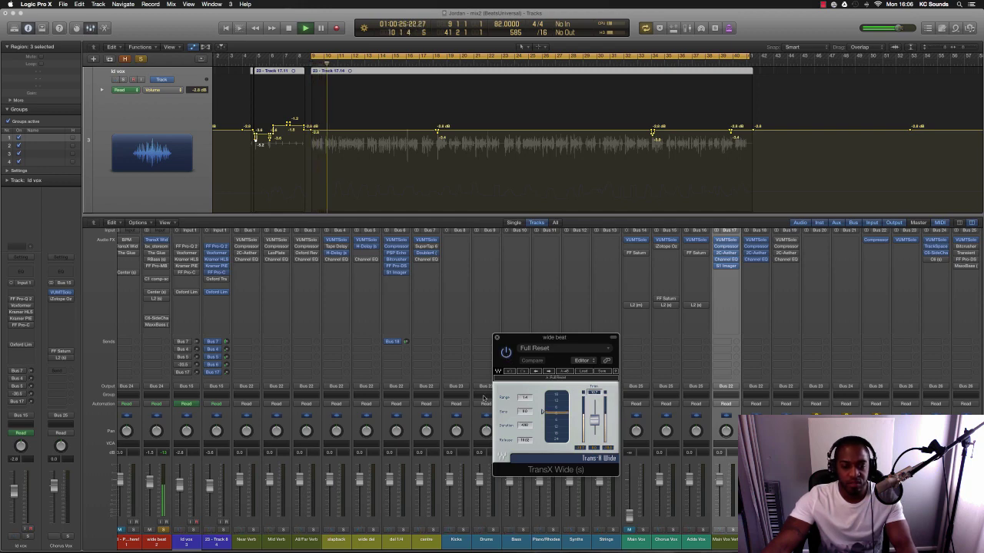
{"action": "key", "text": "space"}
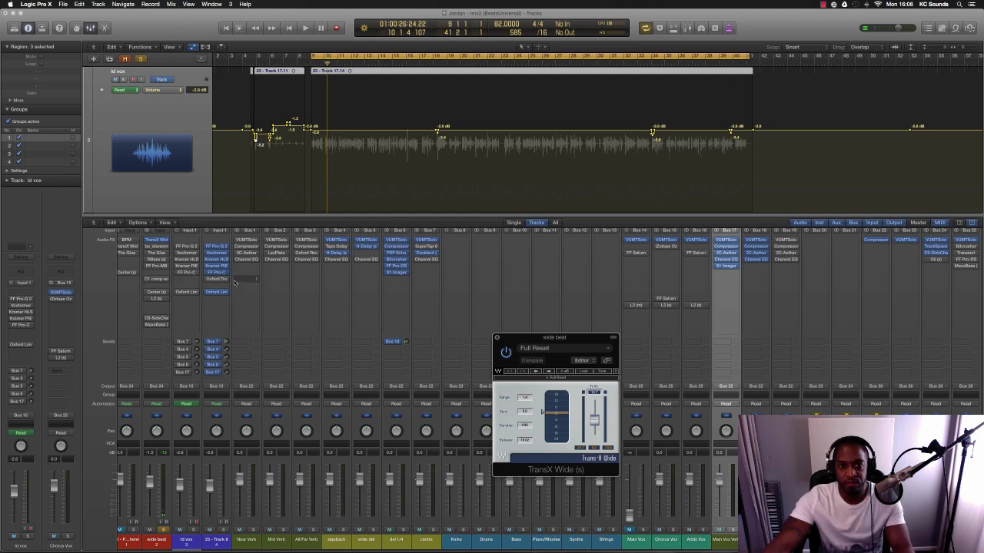
{"action": "key", "text": "space"}
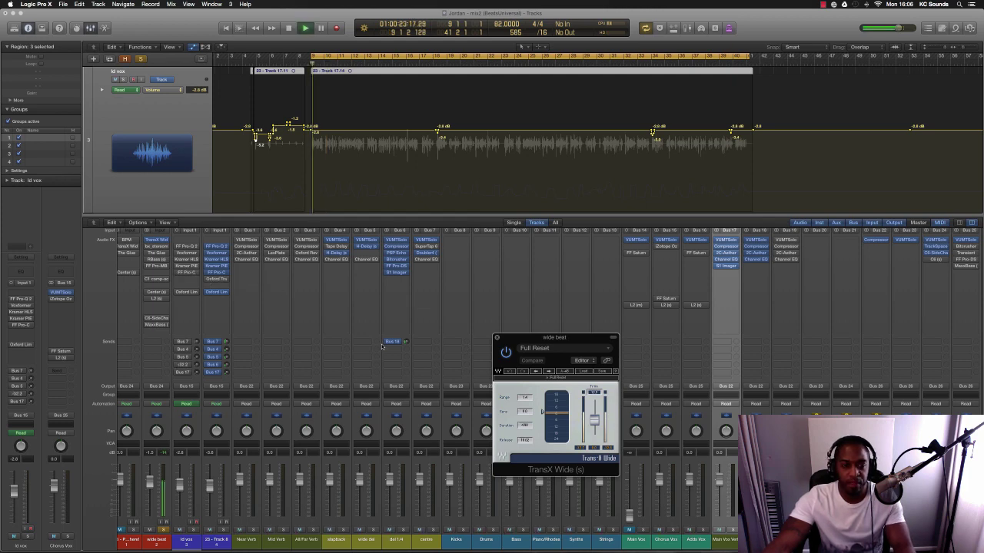
{"action": "key", "text": "space"}
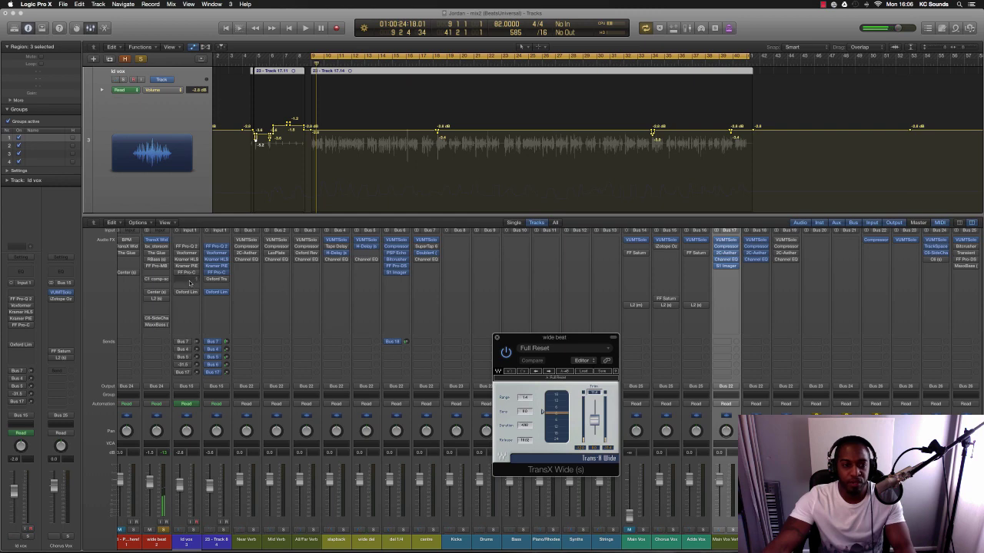
{"action": "left_click", "coordinate": [157, 246]}
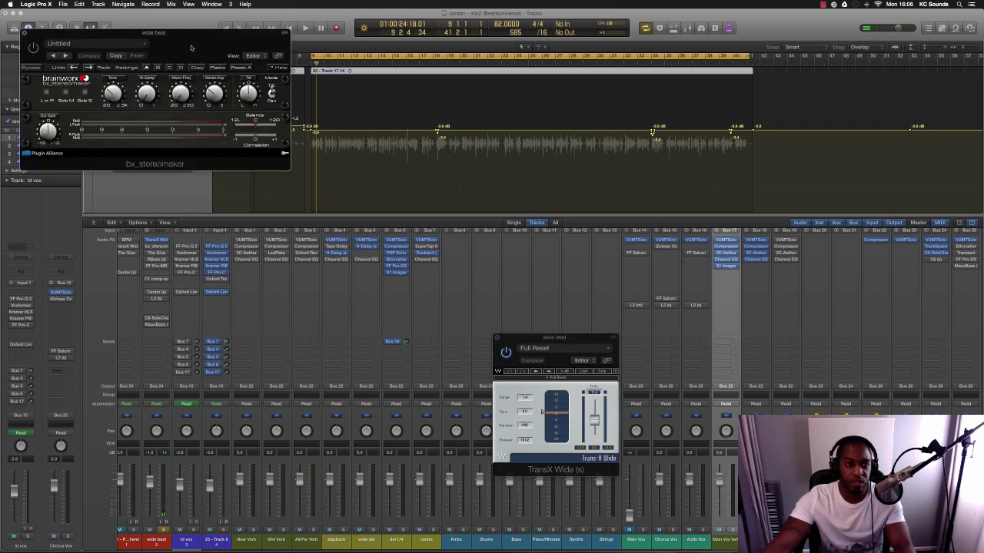
{"action": "left_click_drag", "start_coordinate": [191, 48], "coordinate": [586, 286]}
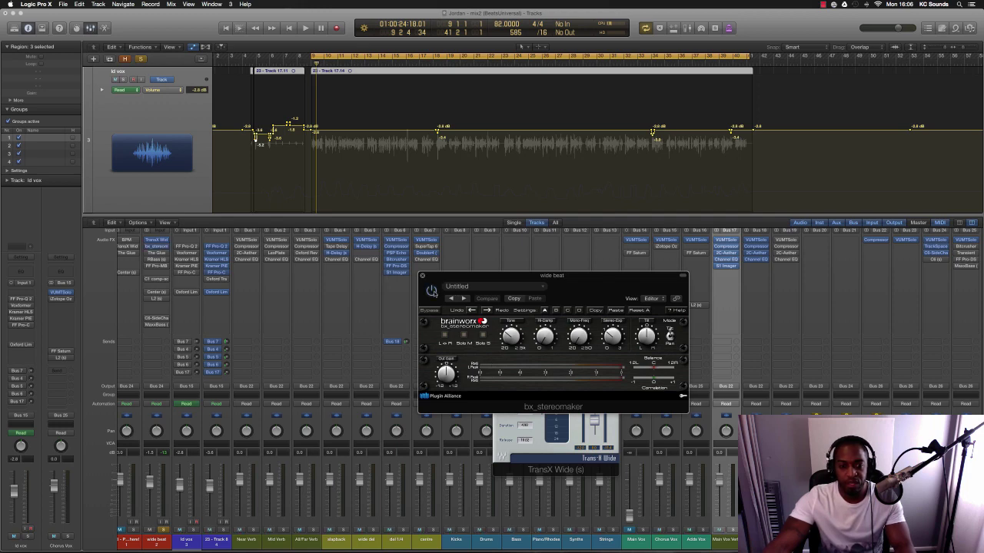
{"action": "key", "text": "space"}
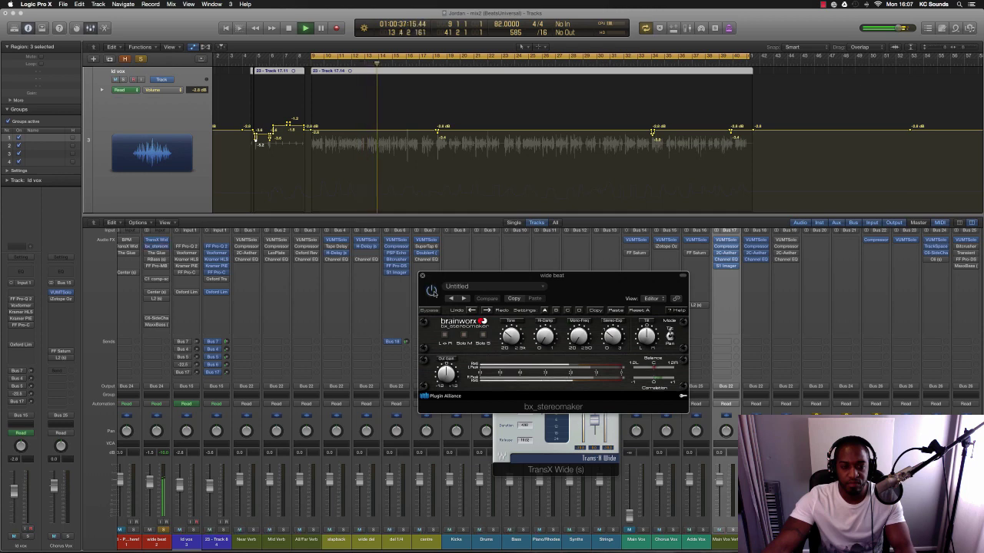
{"action": "key", "text": "space"}
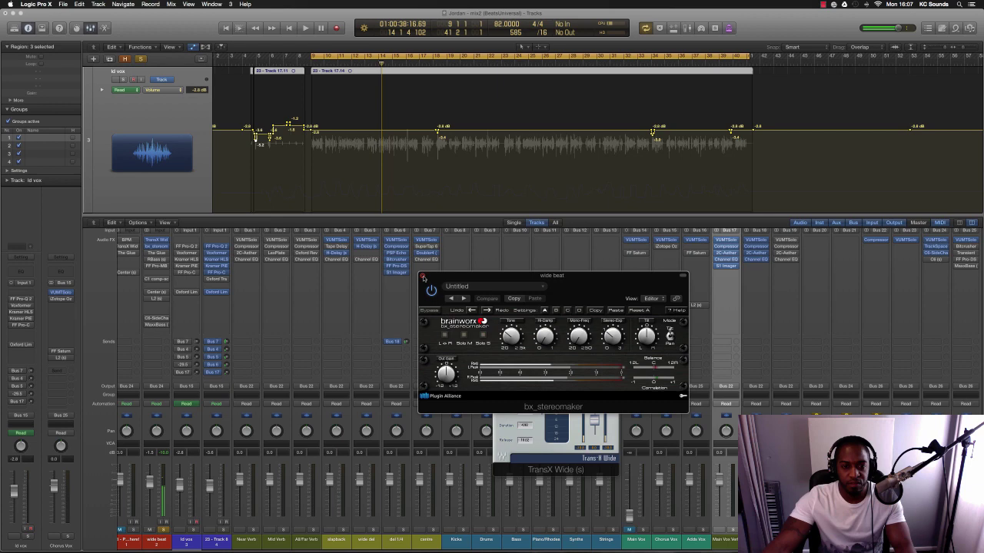
{"action": "left_click", "coordinate": [422, 278]}
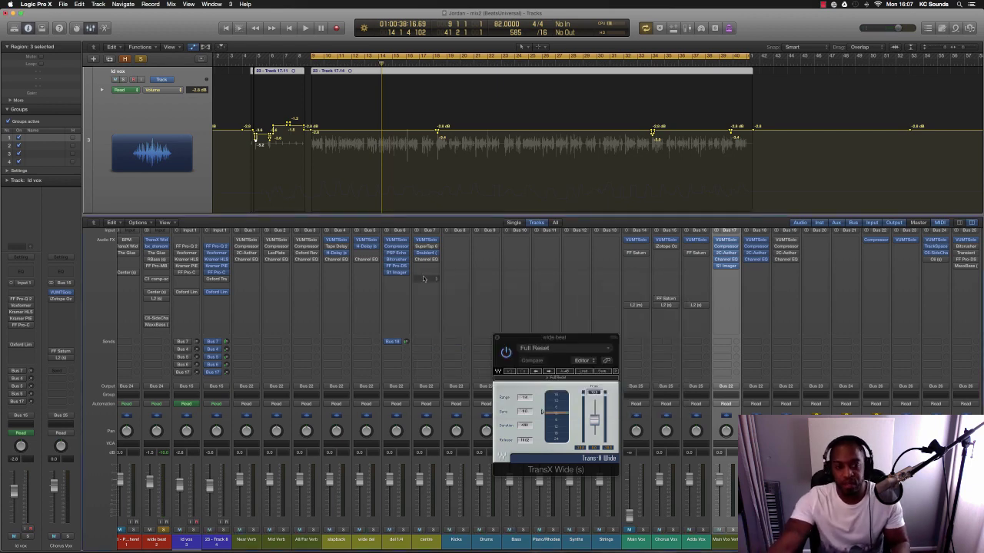
Step: Switch on The Glue on wide beat, compare it against bypass while playing, then close it
{"action": "left_click", "coordinate": [156, 253]}
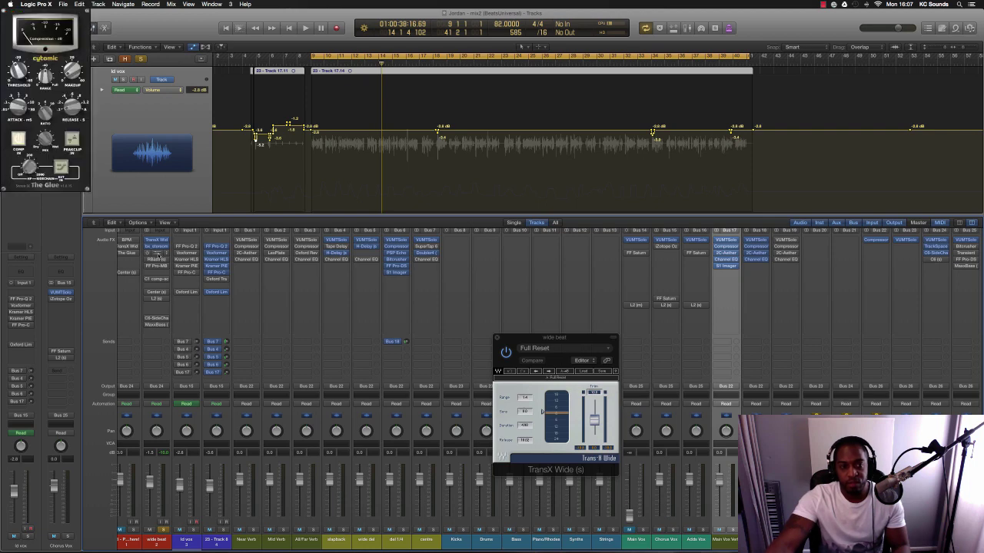
{"action": "left_click_drag", "start_coordinate": [51, 36], "coordinate": [424, 235]}
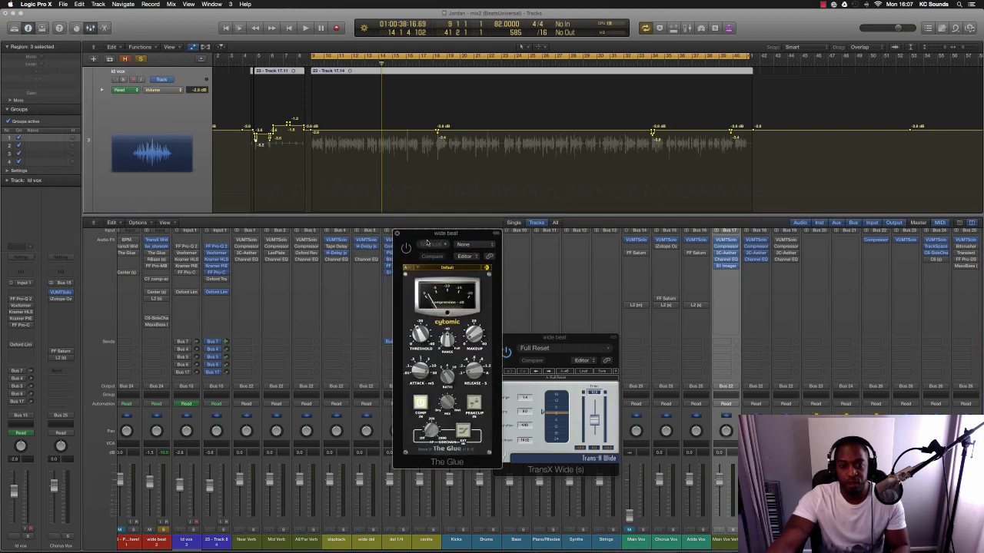
{"action": "key", "text": "space"}
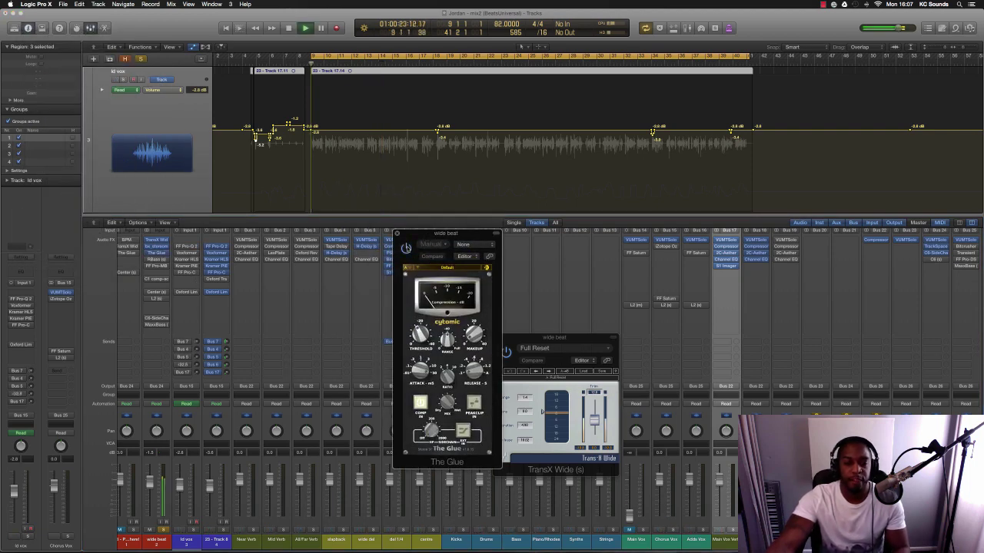
{"action": "left_click", "coordinate": [405, 247]}
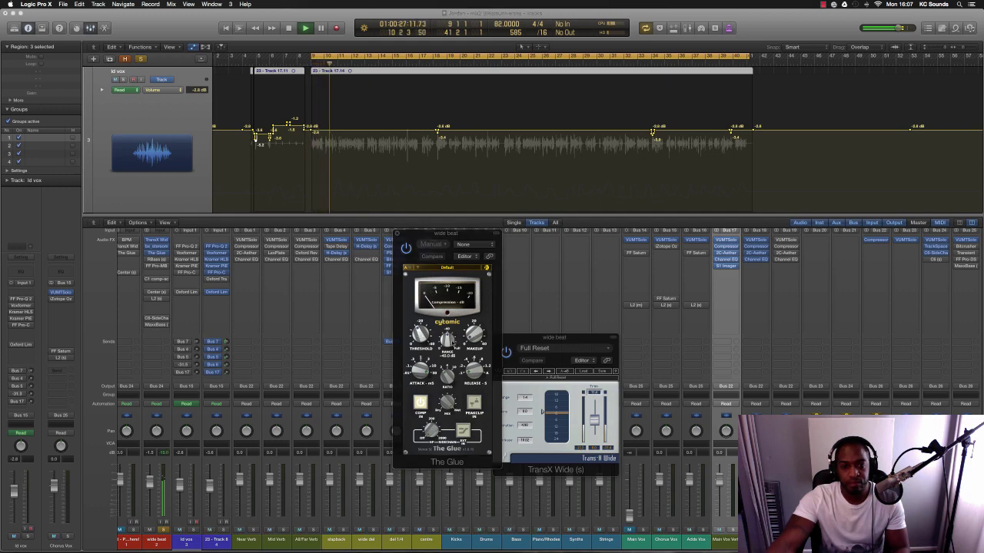
{"action": "mouse_move", "coordinate": [474, 336]}
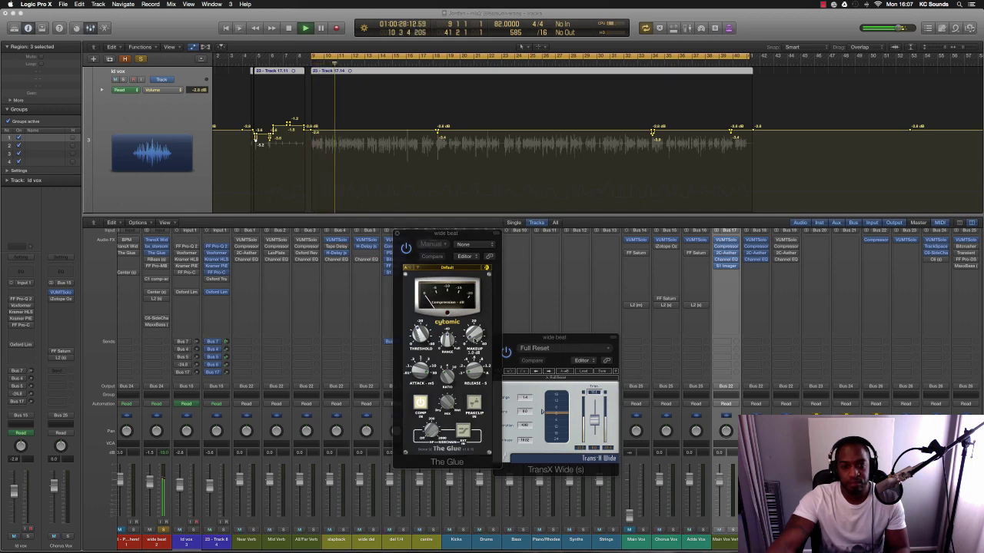
{"action": "left_click", "coordinate": [406, 247]}
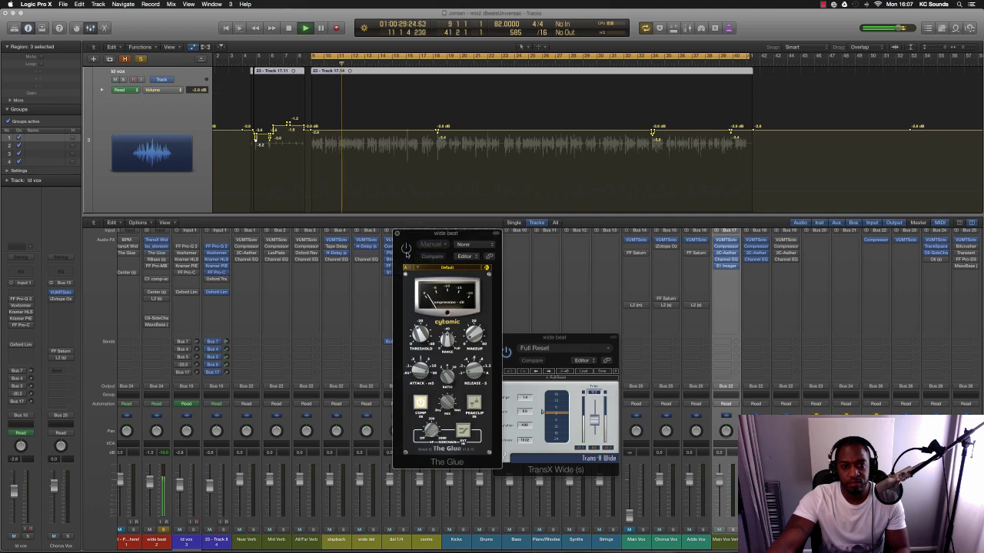
{"action": "left_click", "coordinate": [406, 247]}
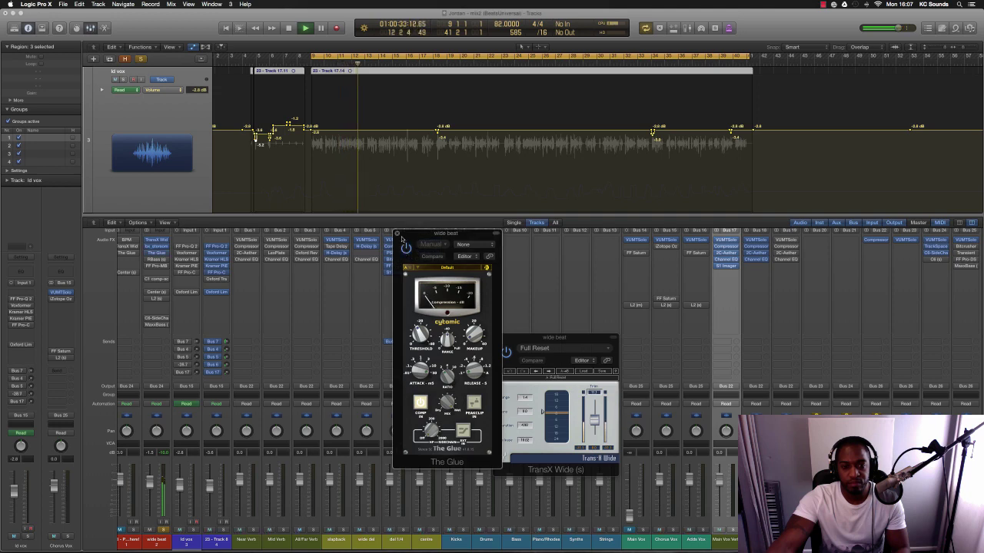
{"action": "key", "text": "space"}
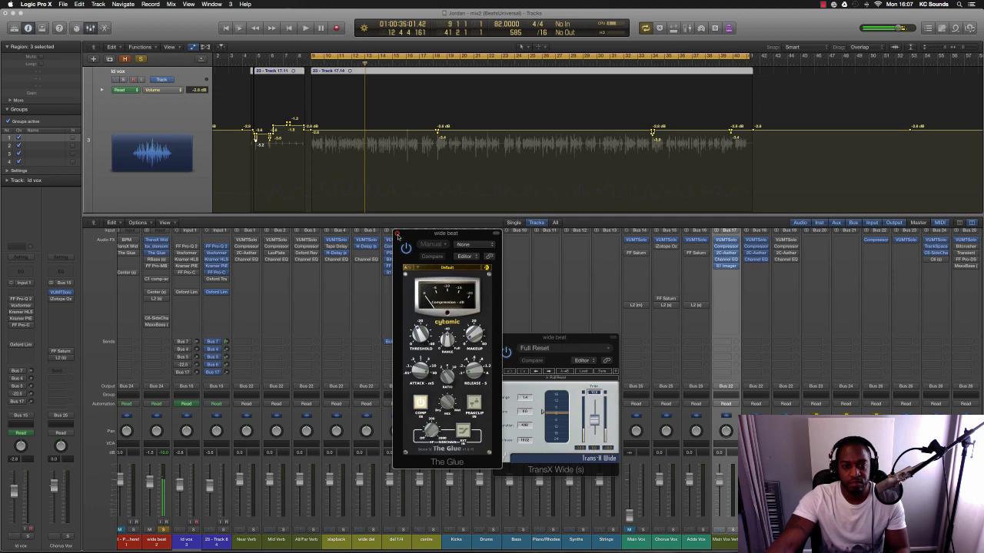
{"action": "left_click", "coordinate": [397, 233]}
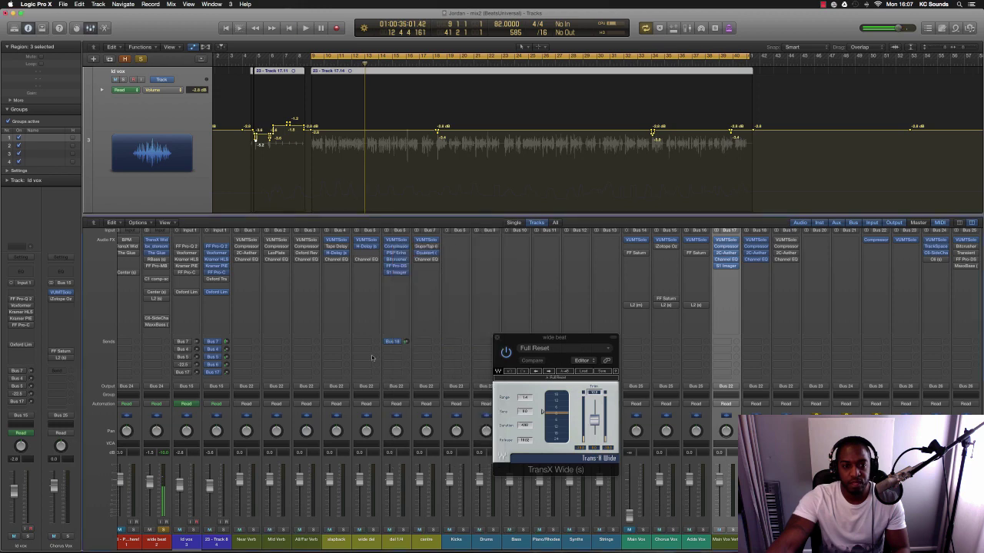
{"action": "left_click", "coordinate": [157, 261]}
{"action": "left_click_drag", "start_coordinate": [60, 39], "coordinate": [556, 258]}
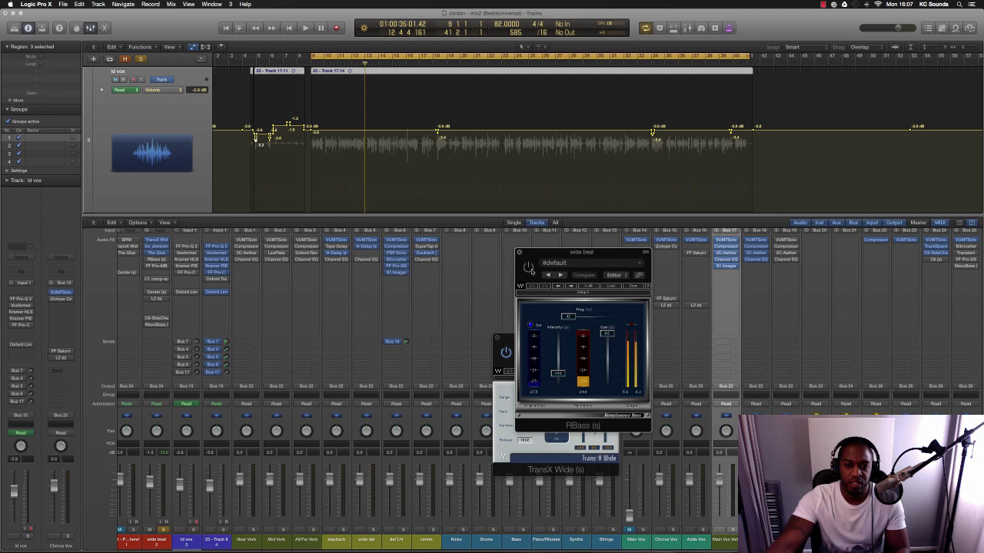
{"action": "key", "text": "space"}
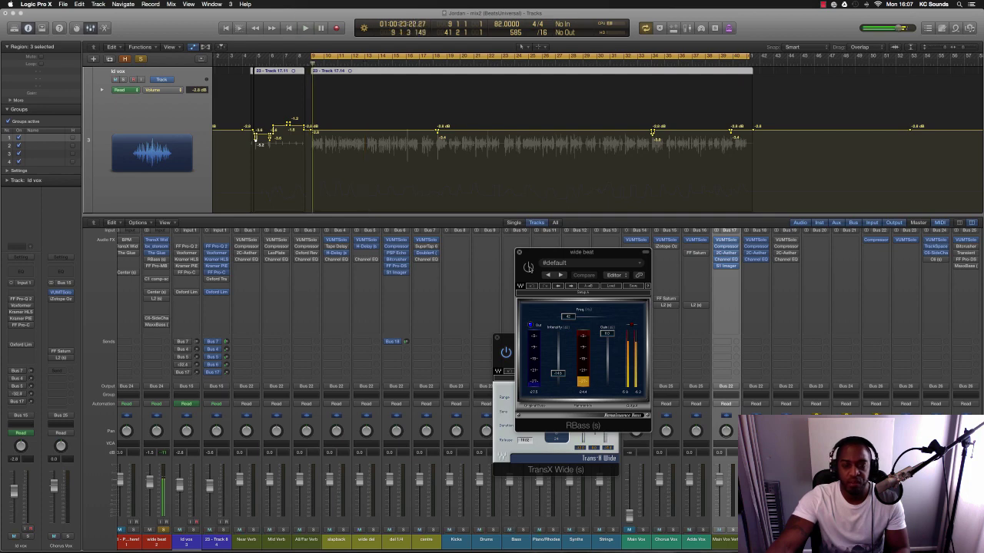
{"action": "key", "text": "space"}
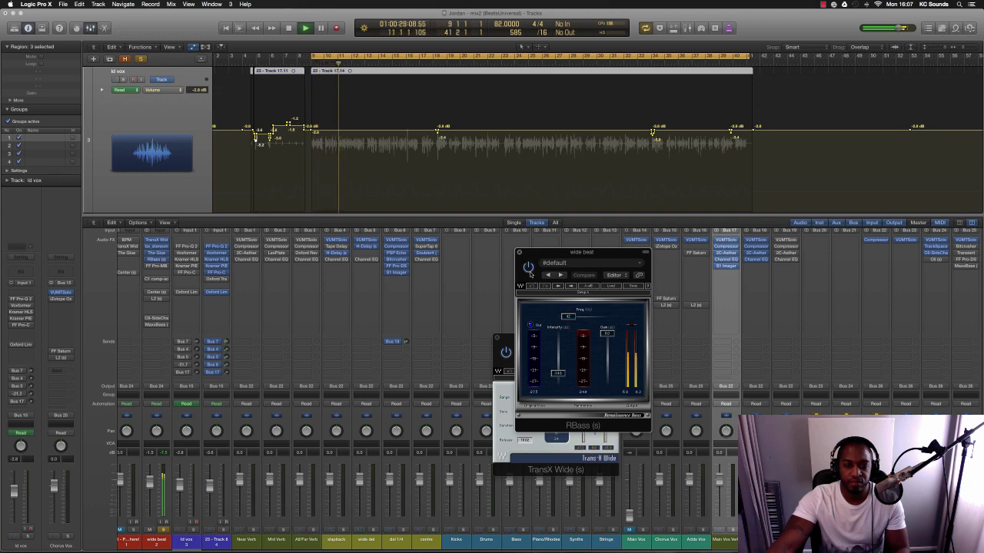
{"action": "left_click", "coordinate": [519, 252]}
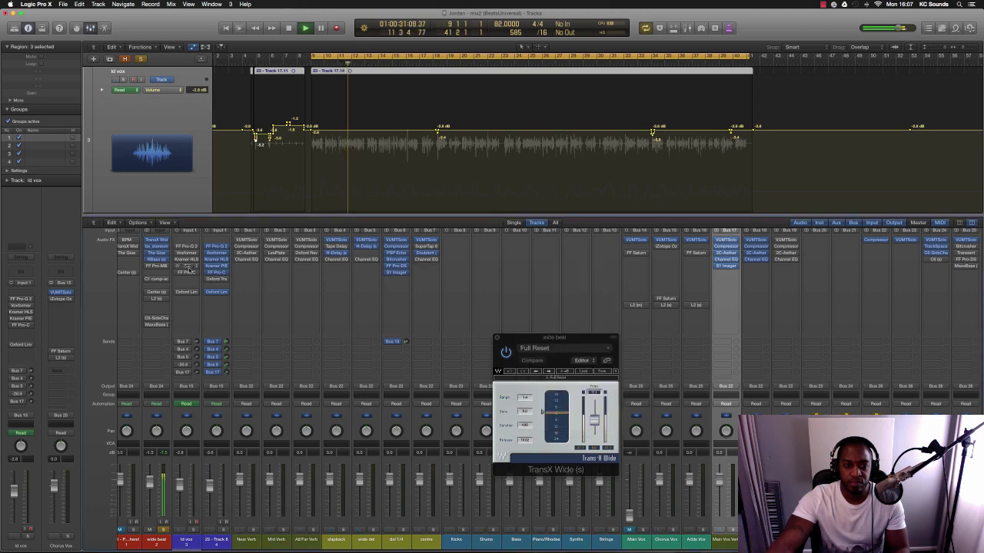
Step: Open FabFilter Pro-MB on wide beat, inspect band 3, and switch it on during playback
{"action": "left_click", "coordinate": [156, 268]}
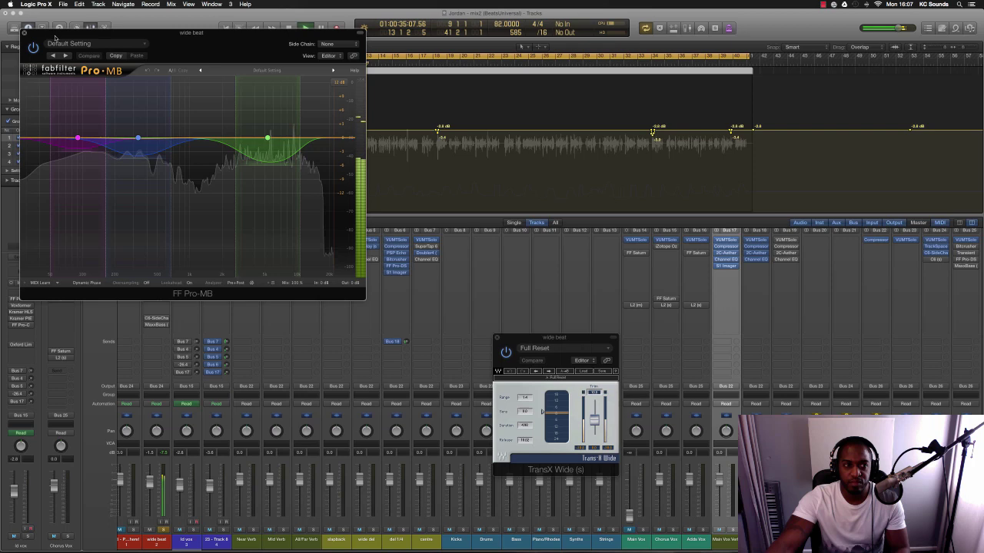
{"action": "left_click_drag", "start_coordinate": [56, 38], "coordinate": [506, 169]}
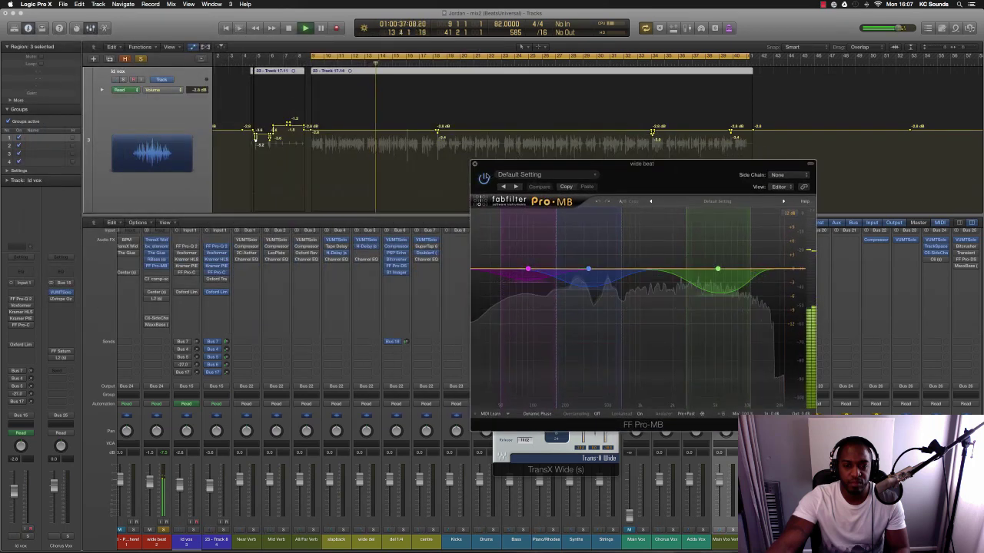
{"action": "key", "text": "space"}
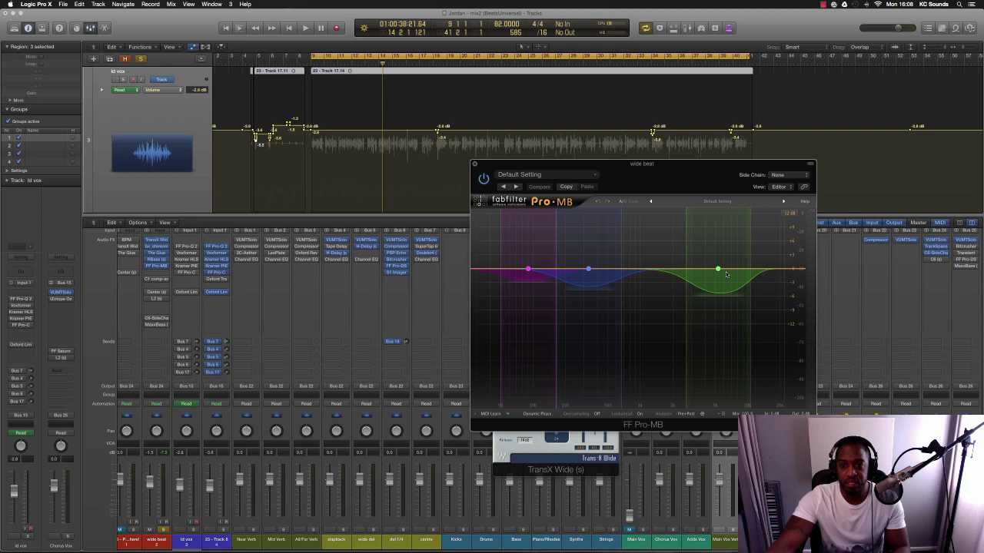
{"action": "left_click", "coordinate": [718, 270]}
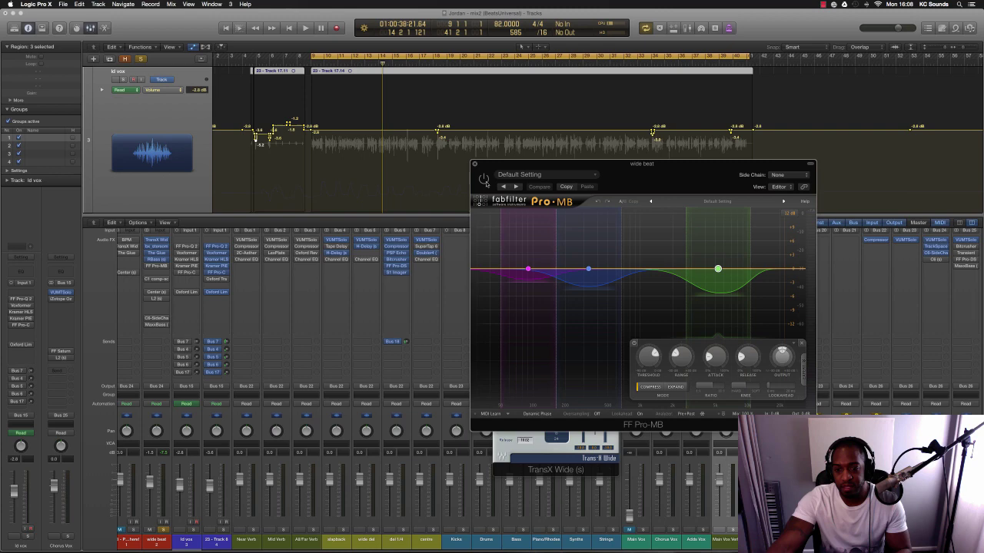
{"action": "key", "text": "space"}
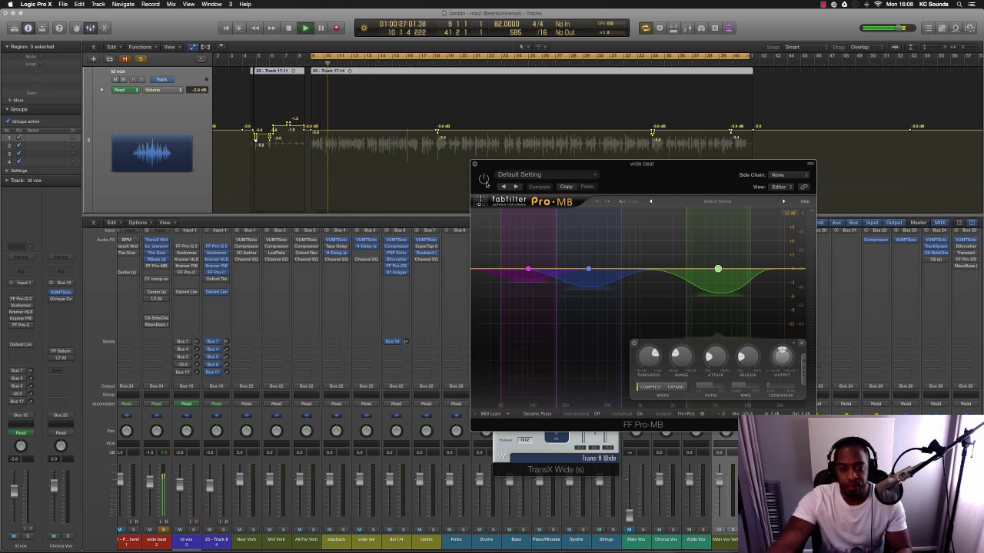
{"action": "left_click", "coordinate": [484, 180]}
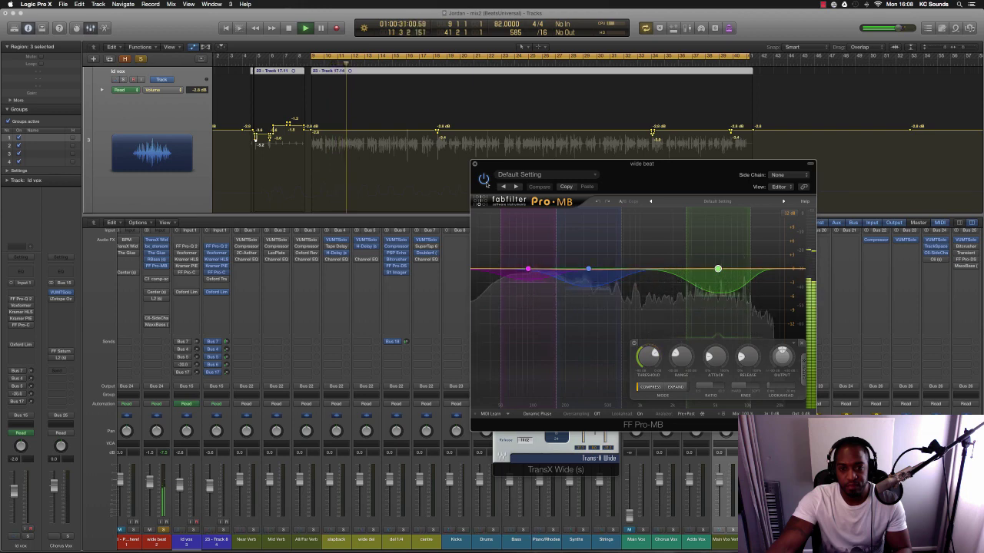
Step: Stop playback and close the Pro-MB and TransX Wide windows
{"action": "key", "text": "space"}
{"action": "left_click", "coordinate": [474, 164]}
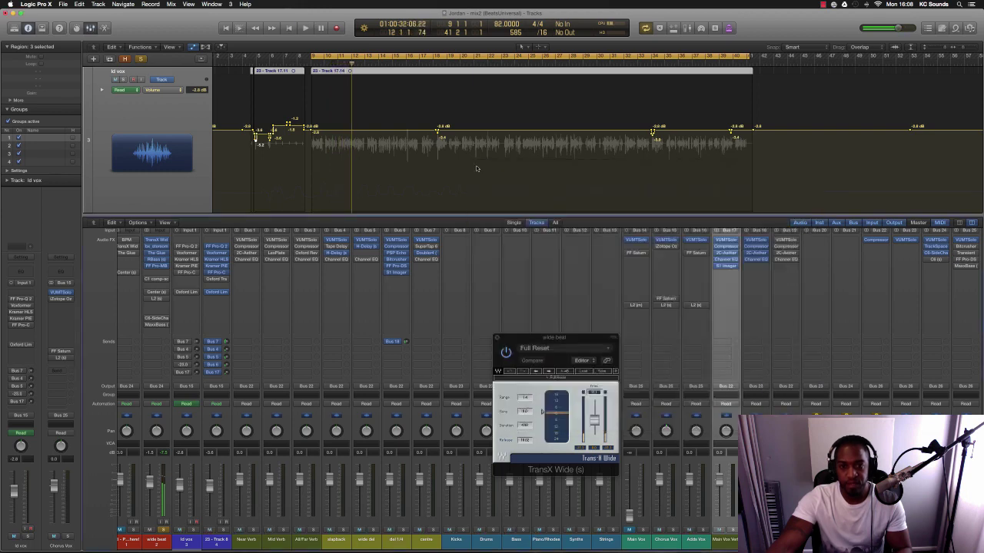
{"action": "left_click", "coordinate": [497, 339]}
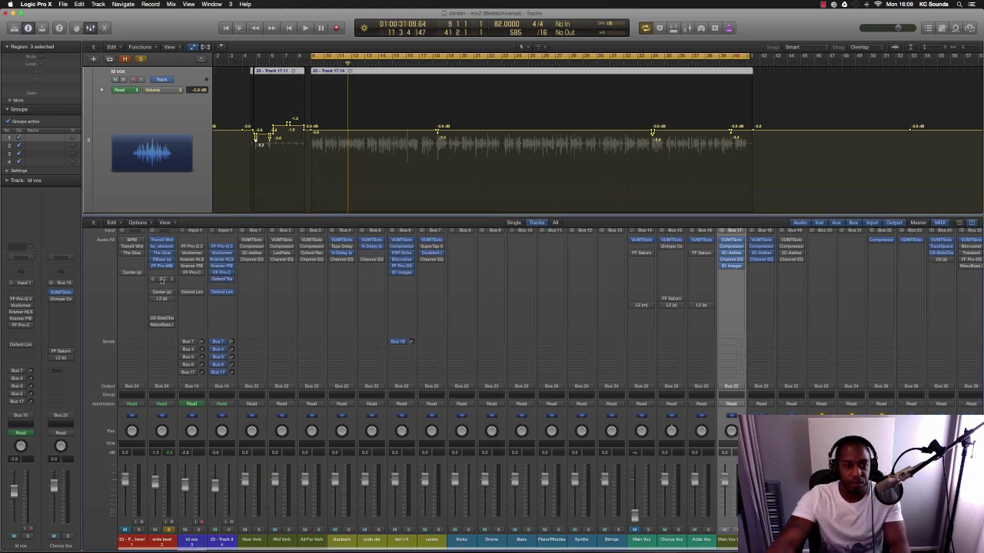
Step: Audition the wide beat's C1 comp-sc de-esser during playback, then close it
{"action": "left_click", "coordinate": [161, 280]}
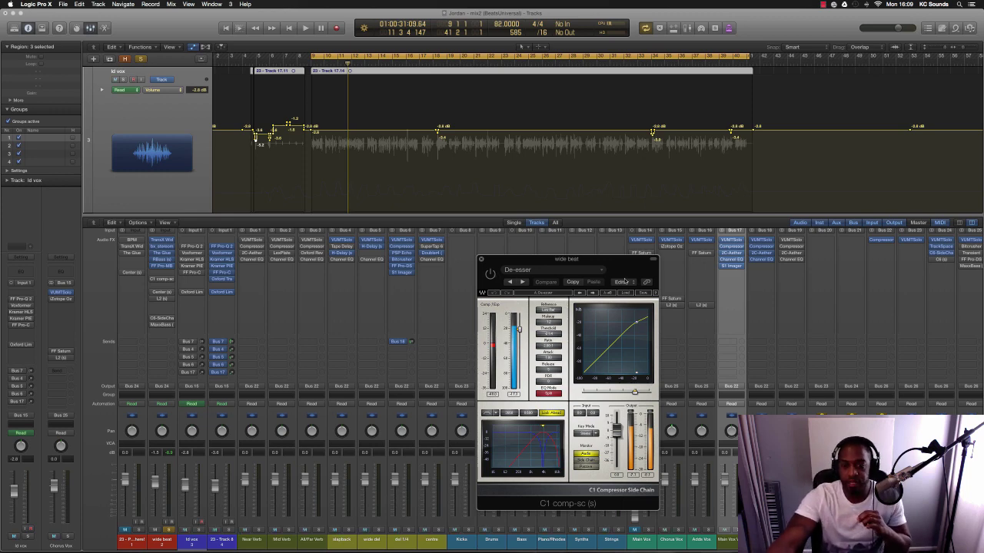
{"action": "left_click_drag", "start_coordinate": [609, 264], "coordinate": [619, 274]}
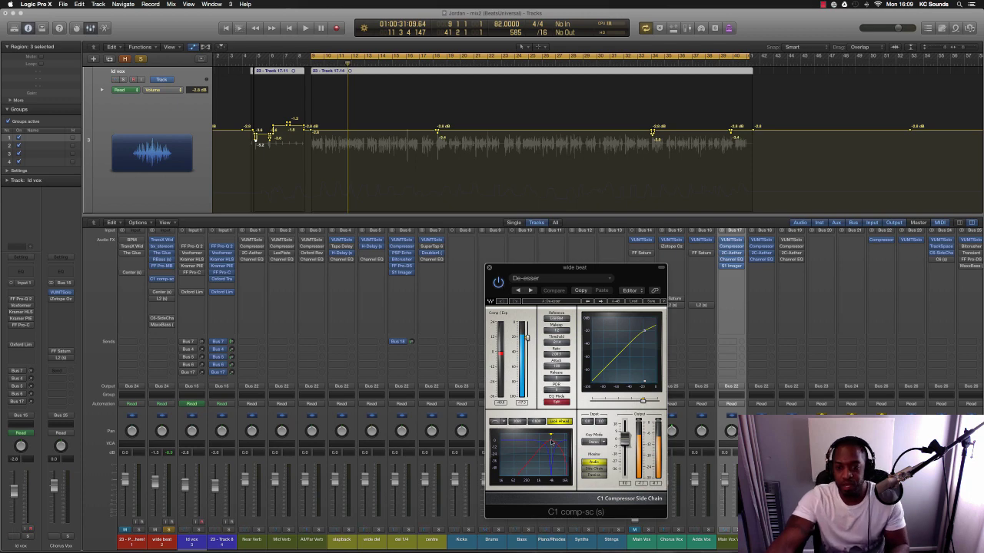
{"action": "key", "text": "space"}
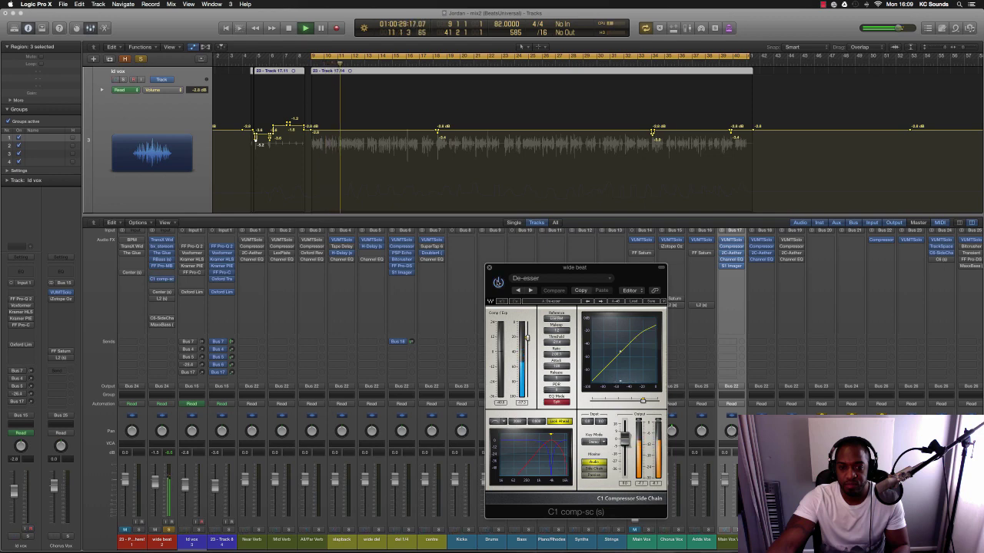
{"action": "key", "text": "space"}
{"action": "left_click", "coordinate": [489, 268]}
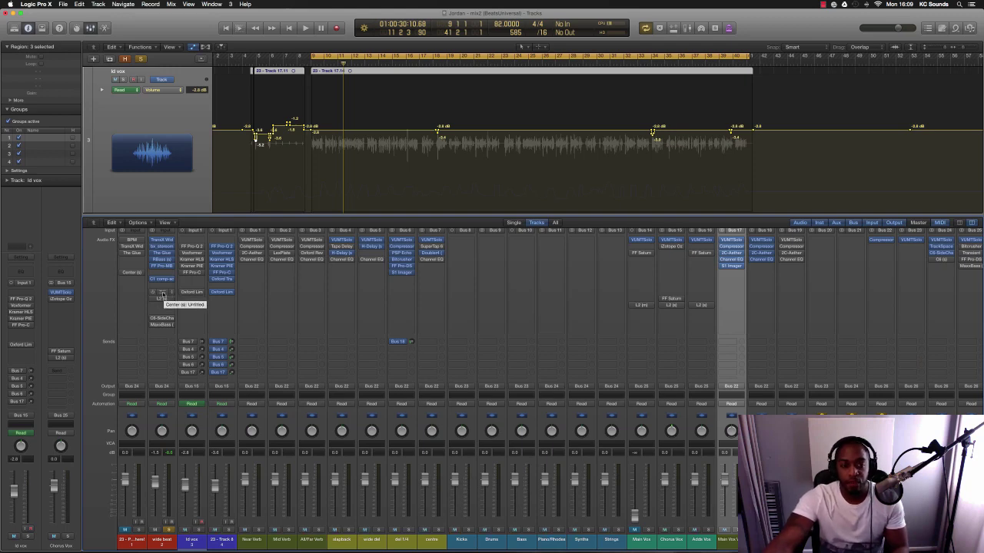
Step: Monitor the wide beat C1 comp-sc sidechain during playback, then set Monitor back to Audio
{"action": "left_click", "coordinate": [162, 294]}
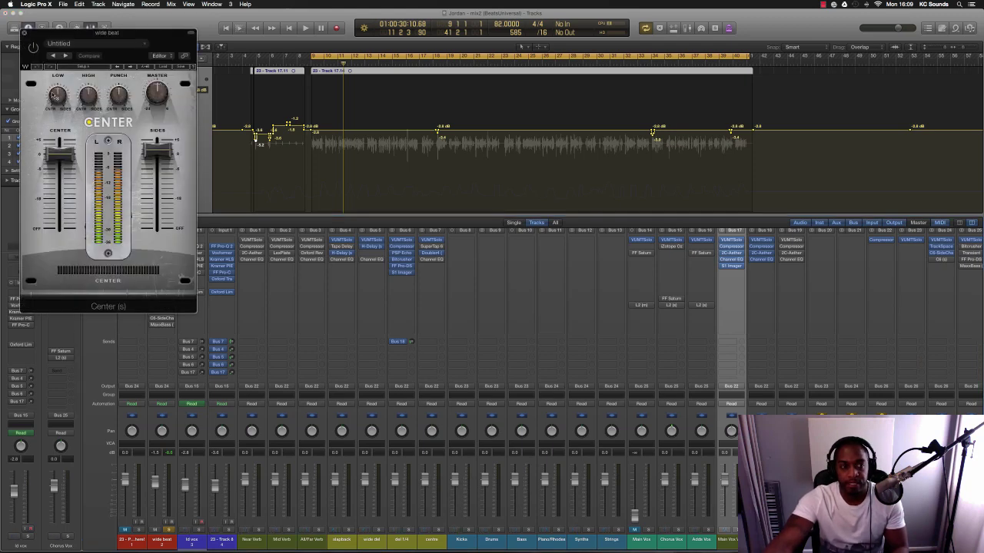
{"action": "left_click_drag", "start_coordinate": [53, 35], "coordinate": [496, 241]}
{"action": "left_click", "coordinate": [472, 238]}
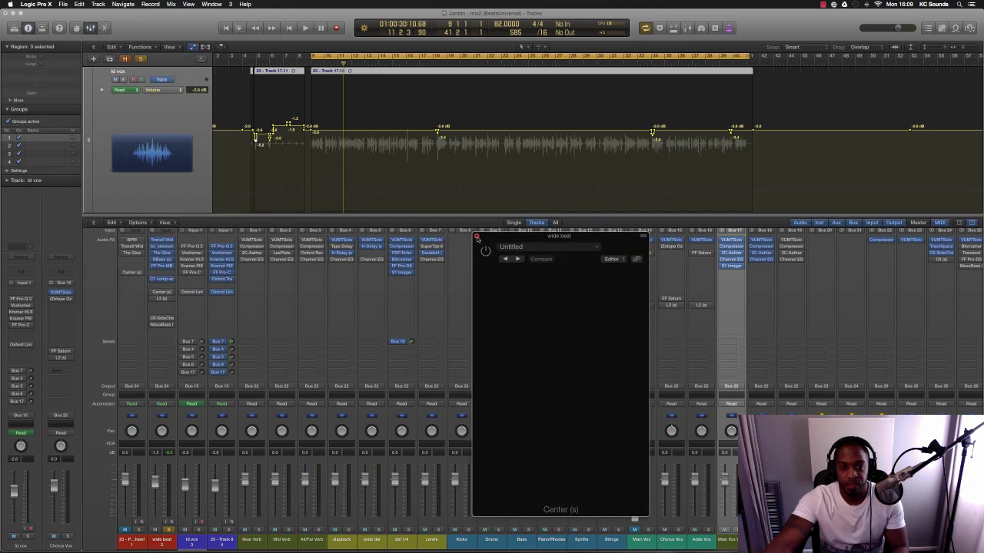
{"action": "left_click", "coordinate": [162, 294]}
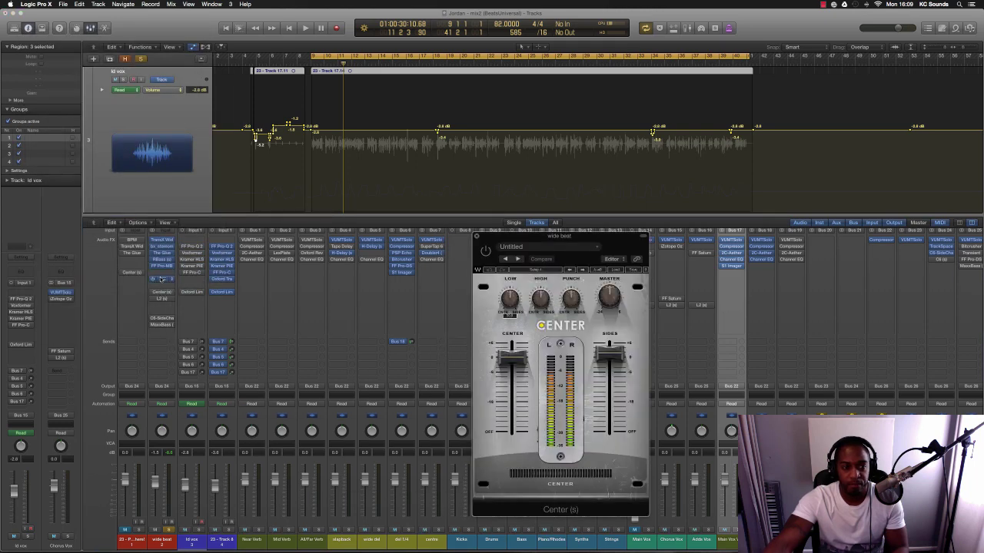
{"action": "left_click", "coordinate": [161, 280]}
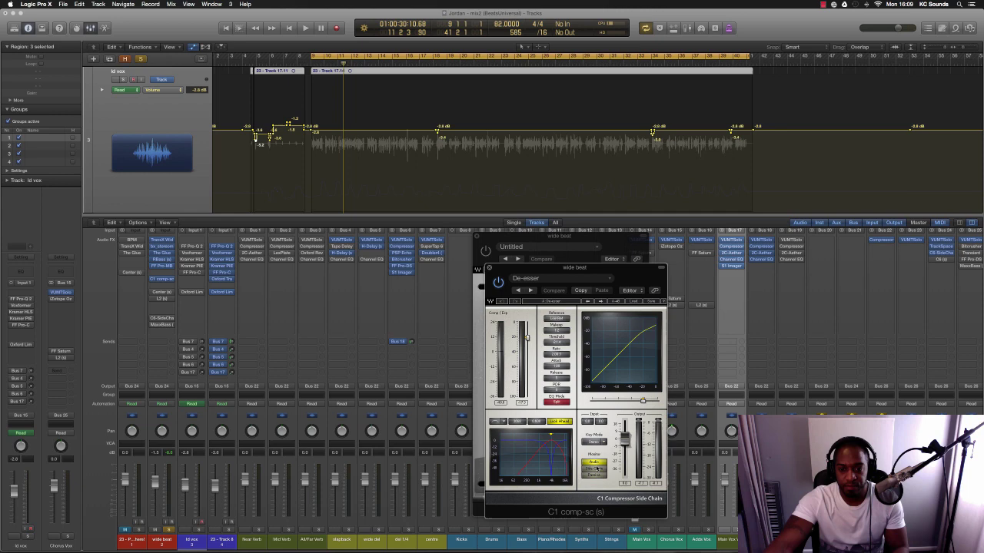
{"action": "left_click", "coordinate": [596, 468]}
{"action": "key", "text": "space"}
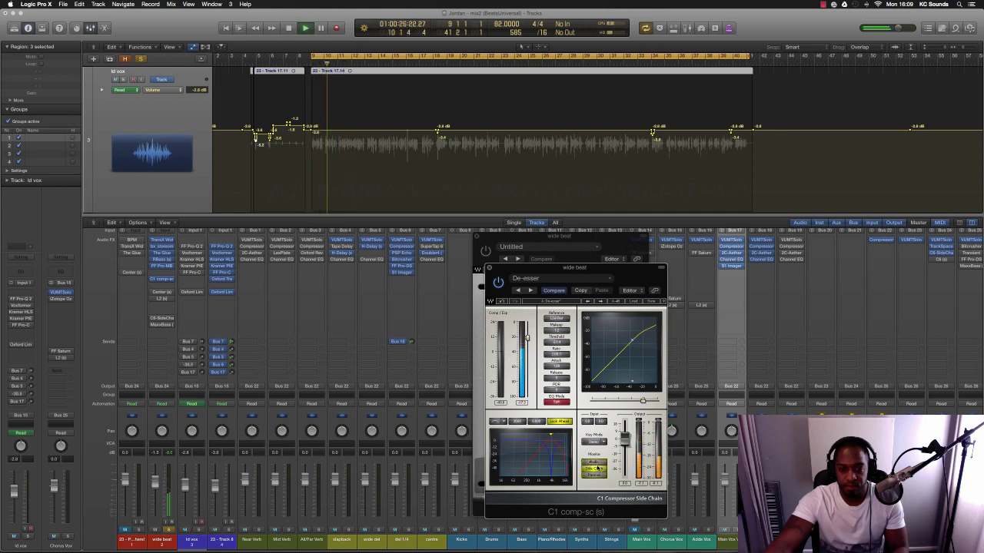
{"action": "left_click", "coordinate": [597, 466]}
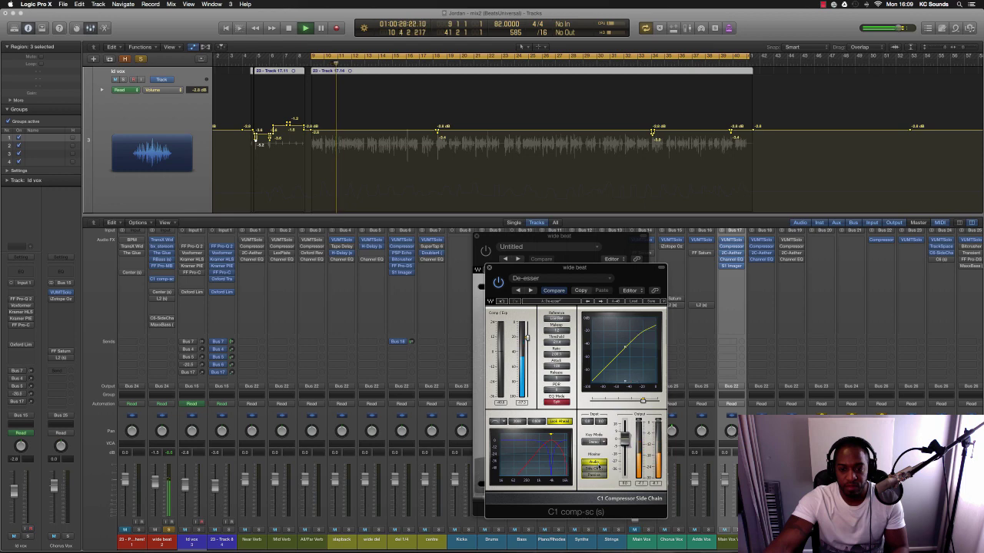
{"action": "key", "text": "space"}
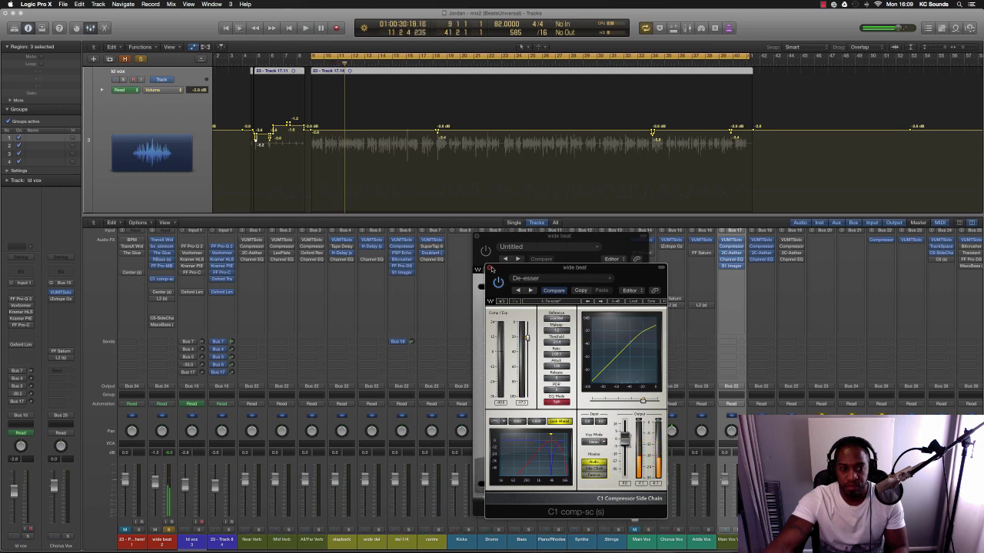
{"action": "left_click", "coordinate": [161, 295]}
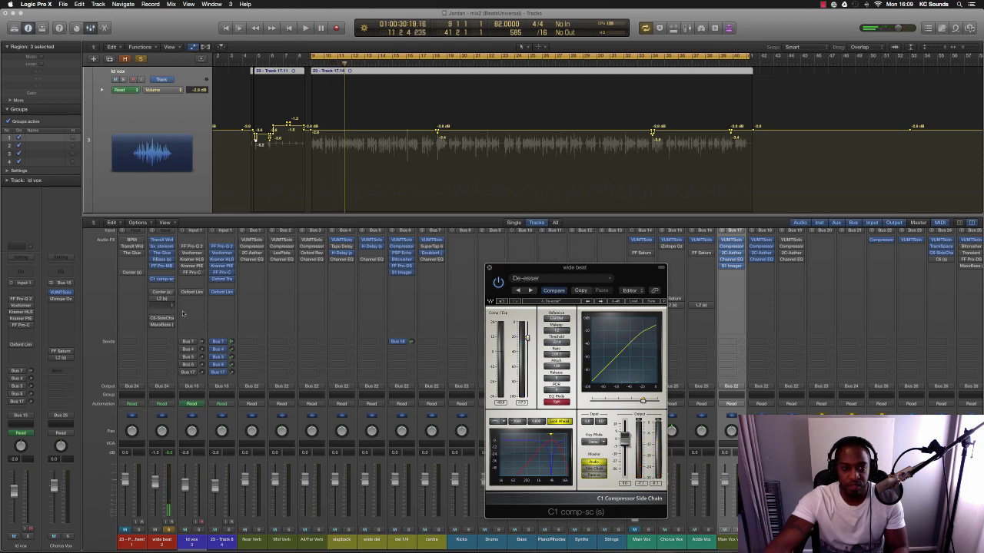
Step: Audition the wide beat's Center plug-in, close it, and bring up the L2 limiter
{"action": "left_click", "coordinate": [161, 294]}
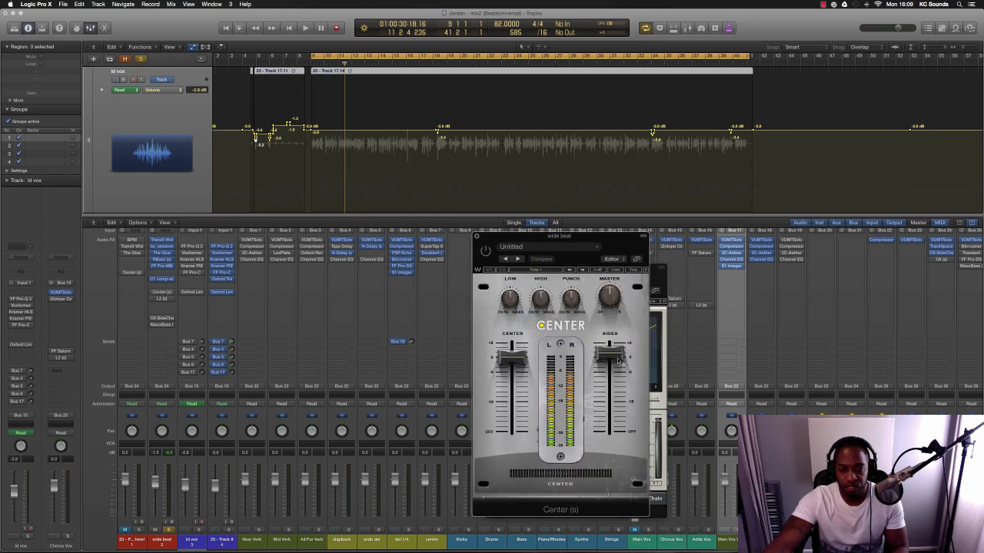
{"action": "mouse_move", "coordinate": [611, 372]}
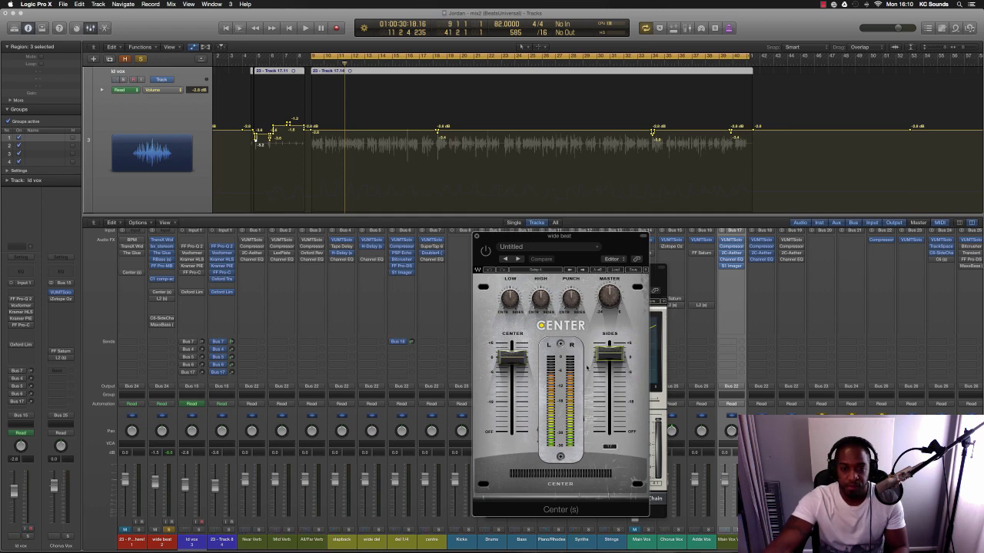
{"action": "key", "text": "space"}
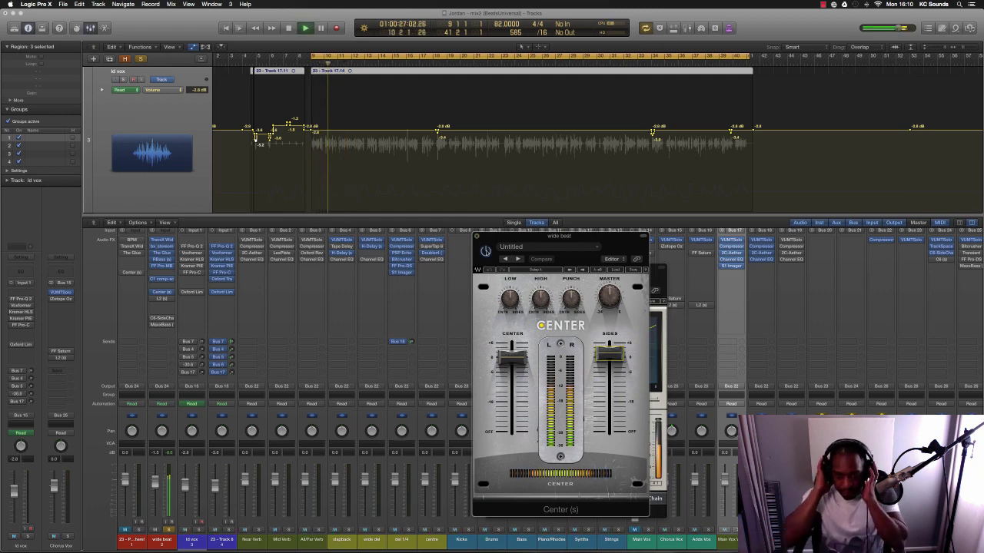
{"action": "key", "text": "space"}
{"action": "left_click", "coordinate": [478, 237]}
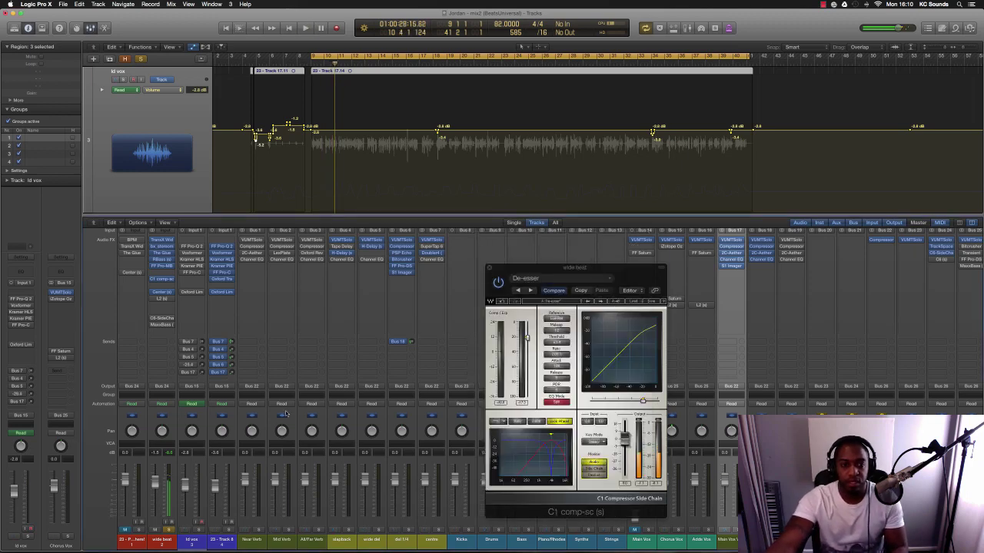
{"action": "left_click", "coordinate": [164, 300]}
Step: Audition the L2 limiter, close it, listen again, and move the C1 comp-sc window right
{"action": "key", "text": "space"}
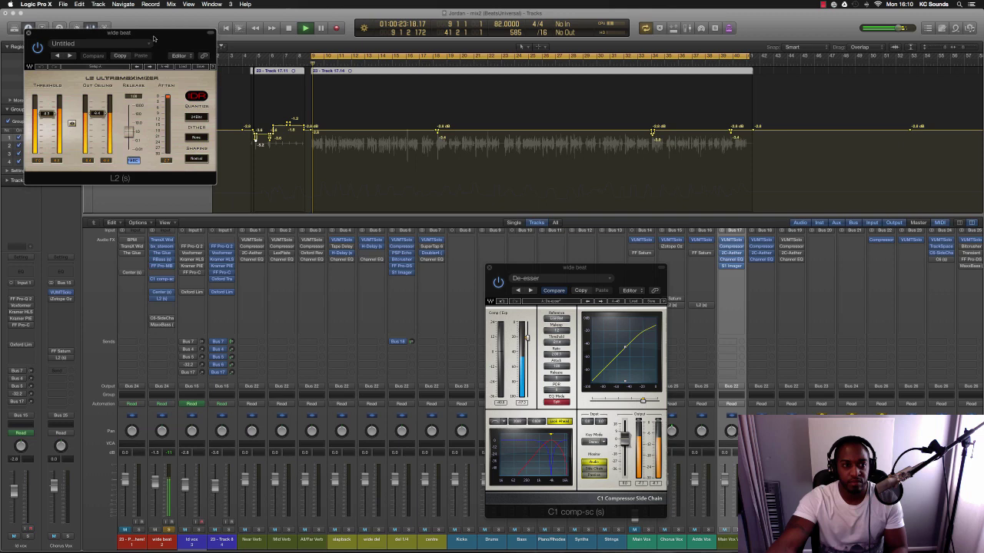
{"action": "left_click_drag", "start_coordinate": [139, 40], "coordinate": [561, 205]}
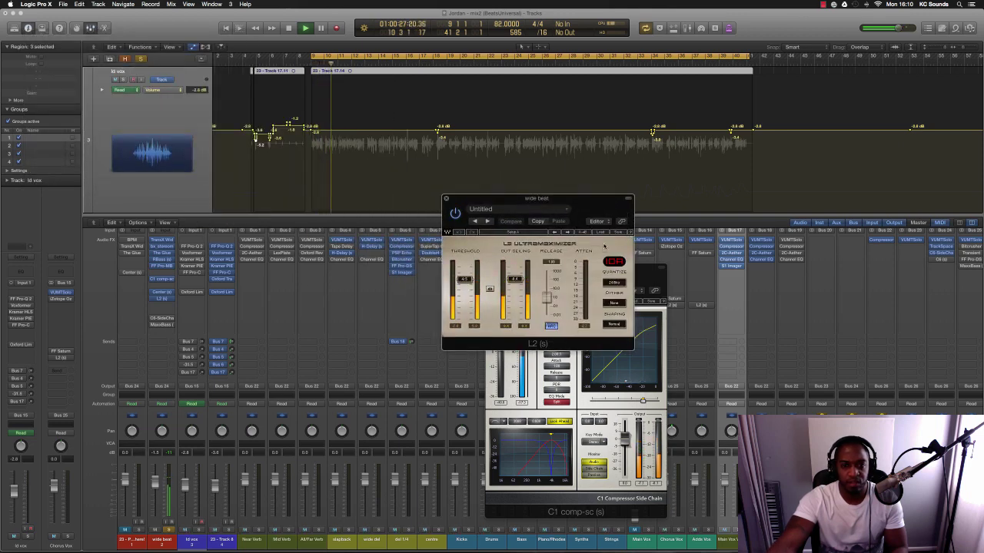
{"action": "key", "text": "space"}
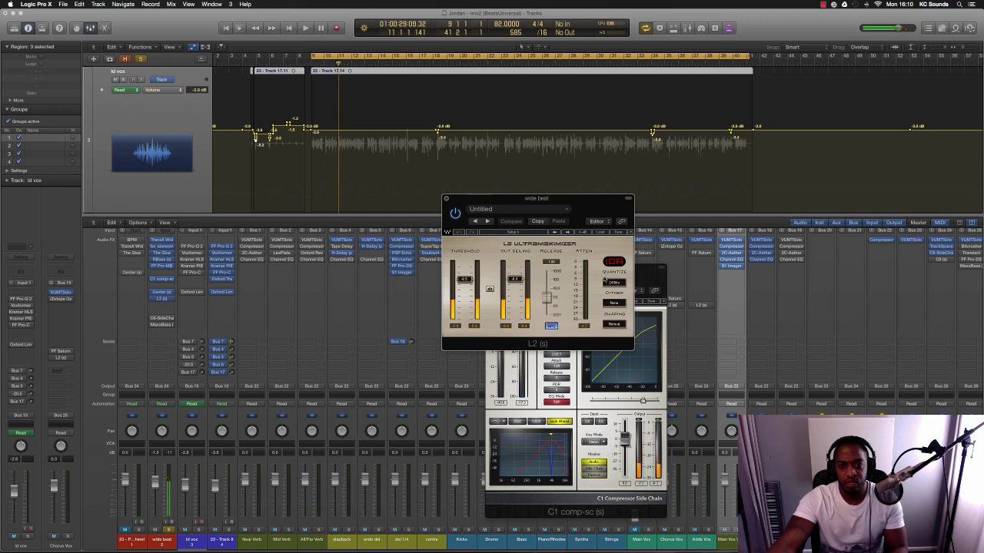
{"action": "left_click", "coordinate": [447, 200]}
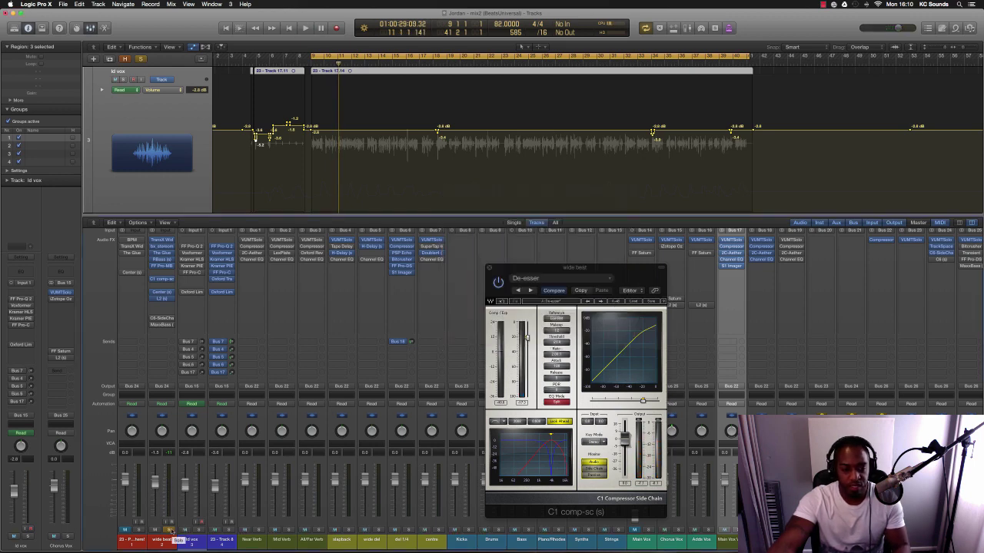
{"action": "key", "text": "space"}
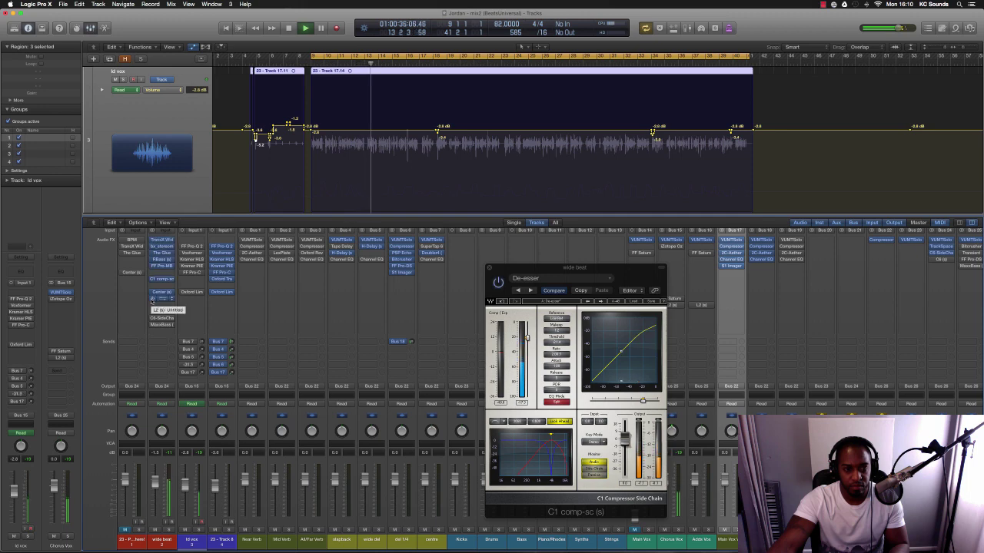
{"action": "key", "text": "space"}
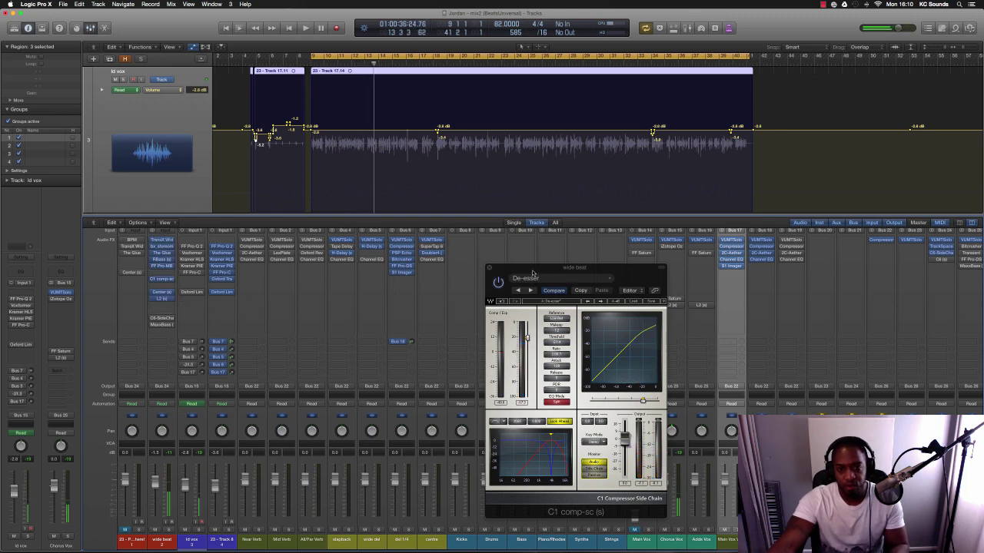
{"action": "left_click_drag", "start_coordinate": [532, 273], "coordinate": [751, 257]}
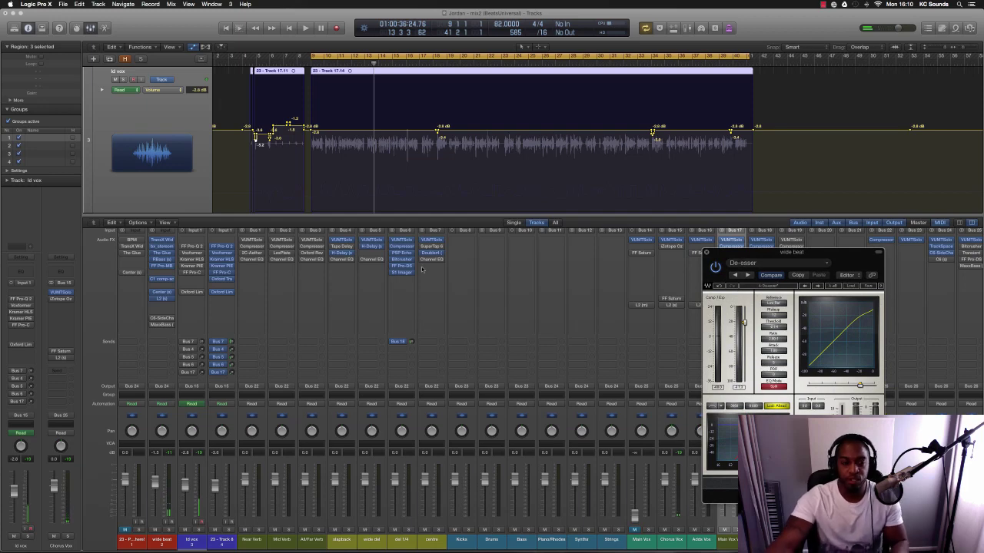
Step: Open the ld vox FabFilter Pro-Q 2 and select its 173 Hz band while listening
{"action": "left_click", "coordinate": [192, 248]}
{"action": "left_click_drag", "start_coordinate": [210, 34], "coordinate": [442, 123]}
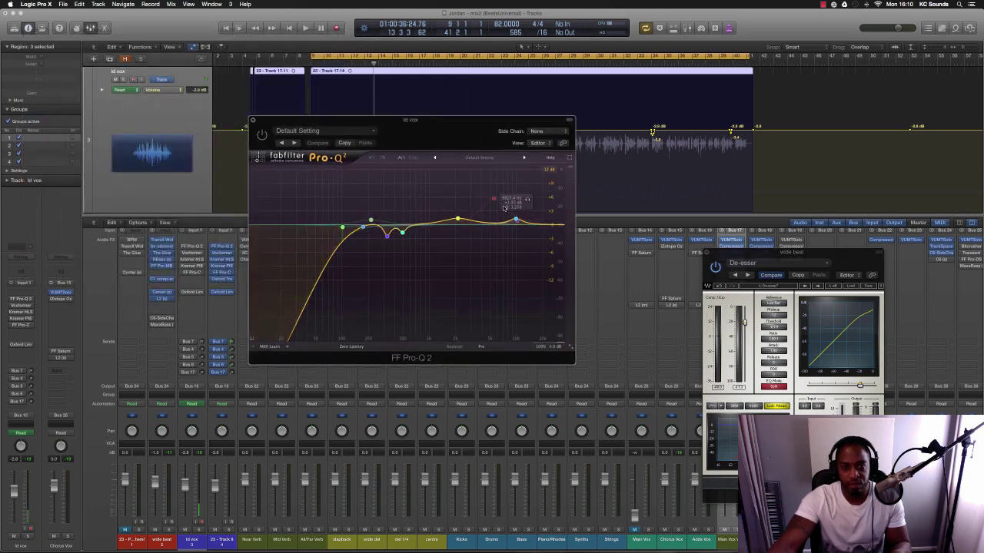
{"action": "left_click", "coordinate": [363, 228]}
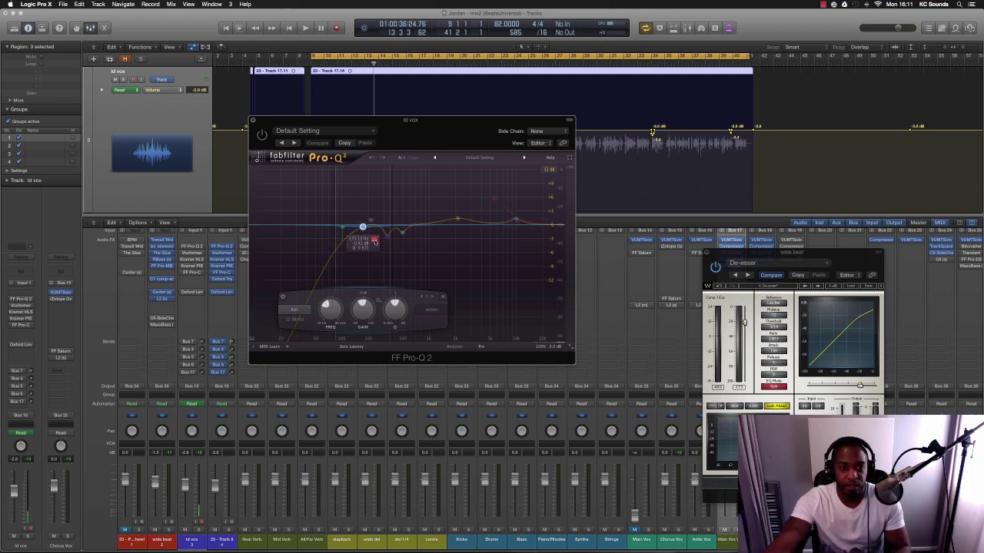
{"action": "key", "text": "space"}
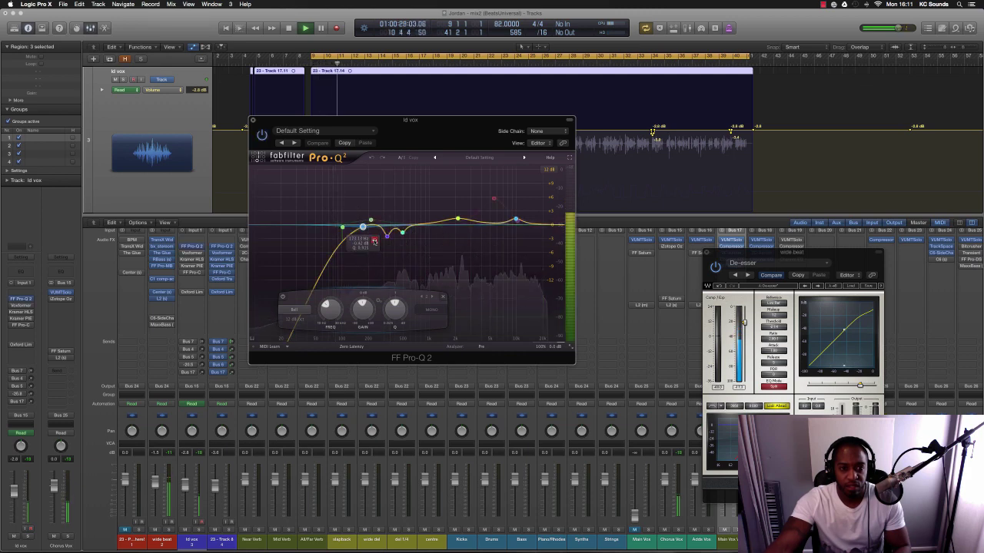
{"action": "key", "text": "space"}
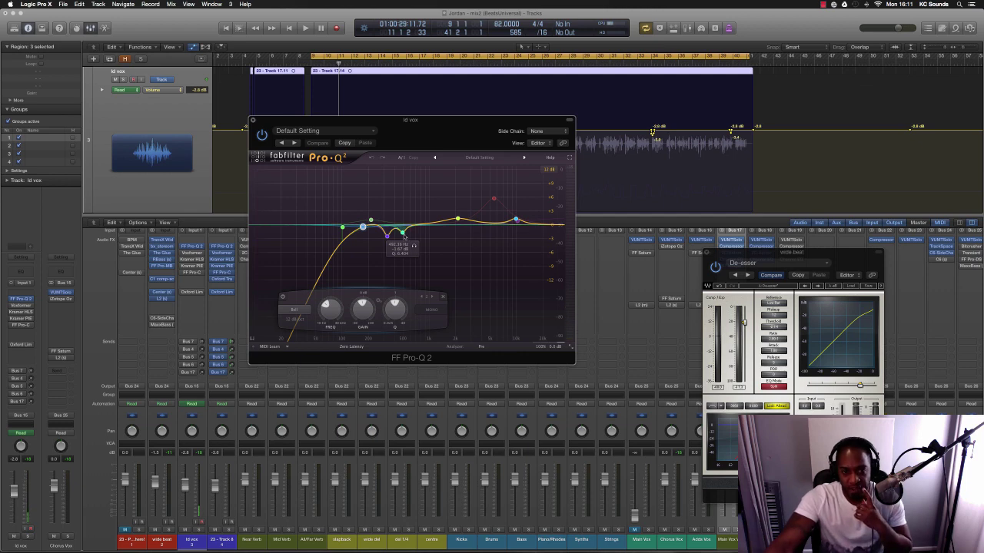
Step: Boost the neighbouring low-mid band to about +7 dB and lift the 10 kHz band slightly
{"action": "left_click", "coordinate": [403, 234]}
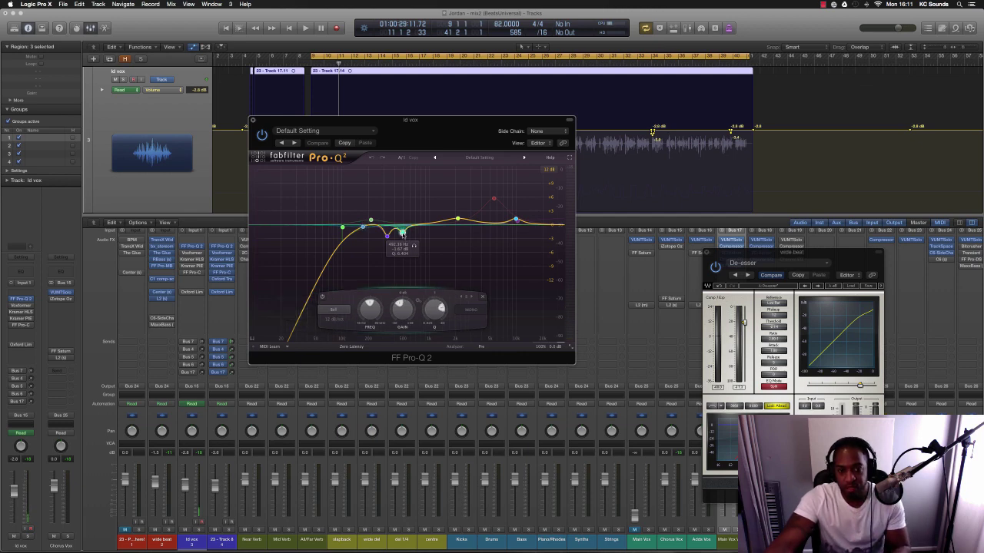
{"action": "mouse_move", "coordinate": [402, 234]}
{"action": "left_mouse_down"}
{"action": "mouse_move", "coordinate": [403, 169]}
{"action": "mouse_move", "coordinate": [401, 231]}
{"action": "left_mouse_up"}
{"action": "key", "text": "space"}
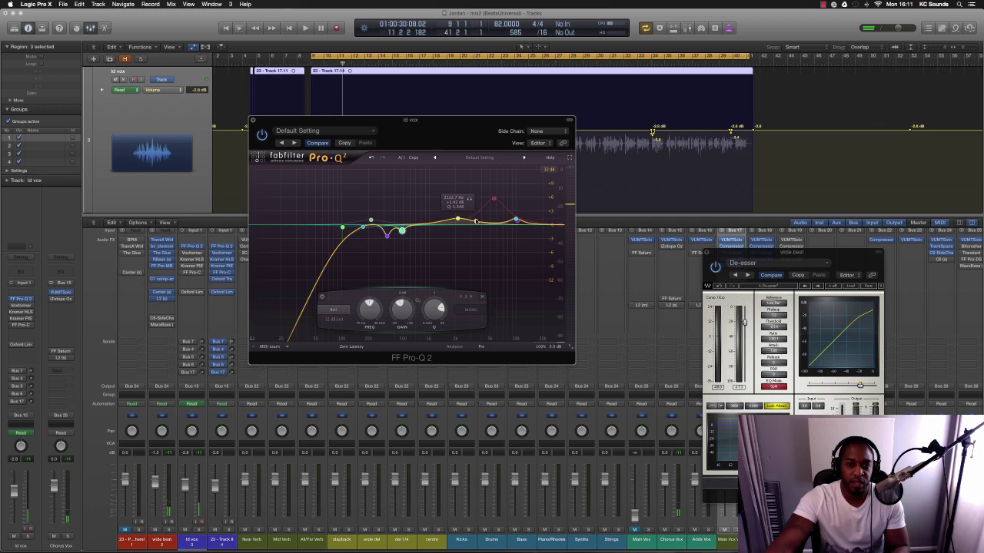
{"action": "left_click_drag", "start_coordinate": [517, 221], "coordinate": [519, 219]}
{"action": "left_click", "coordinate": [517, 221]}
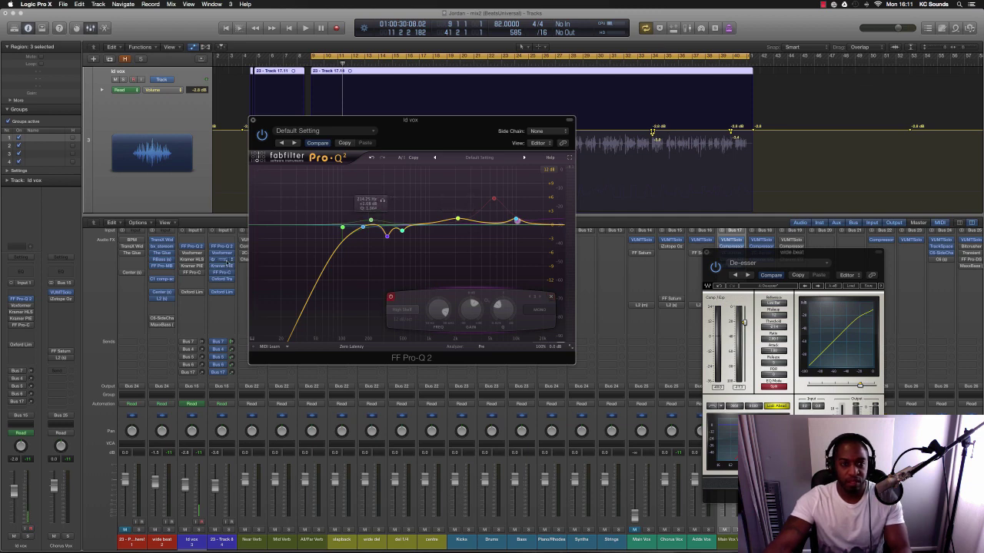
{"action": "key", "text": "space"}
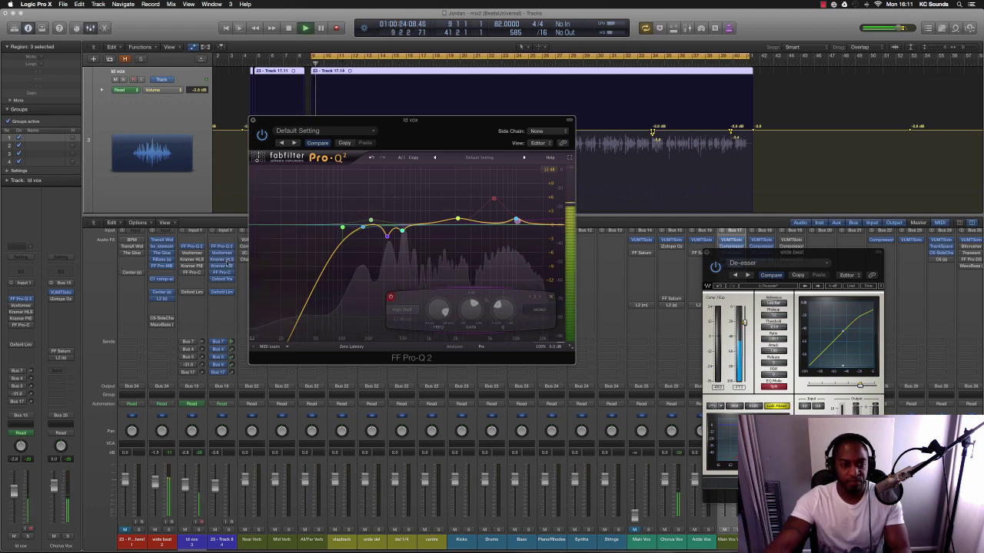
Step: Enable Presence in the ld vox Voxformer and raise its drive from 21.5 to 28.0 while listening
{"action": "left_click", "coordinate": [185, 253]}
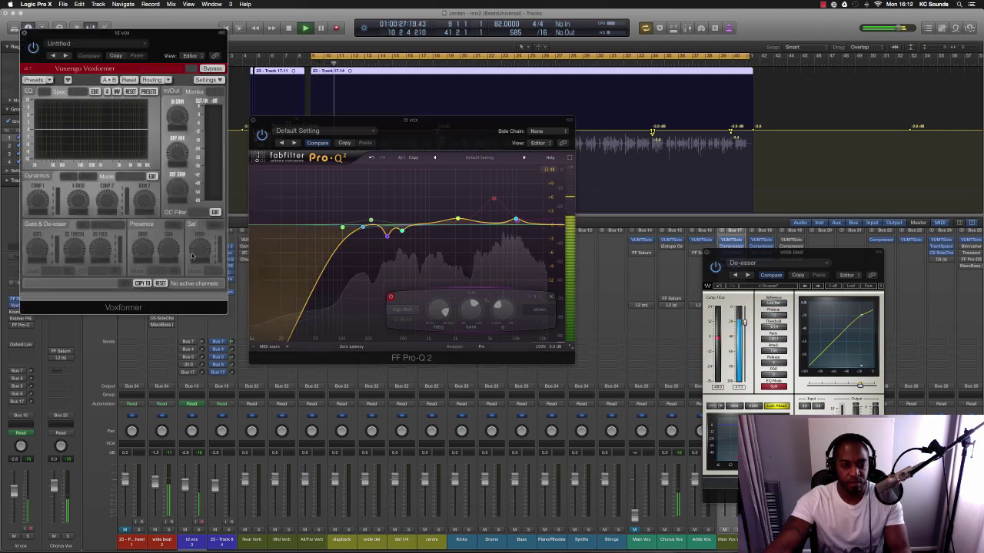
{"action": "key", "text": "space"}
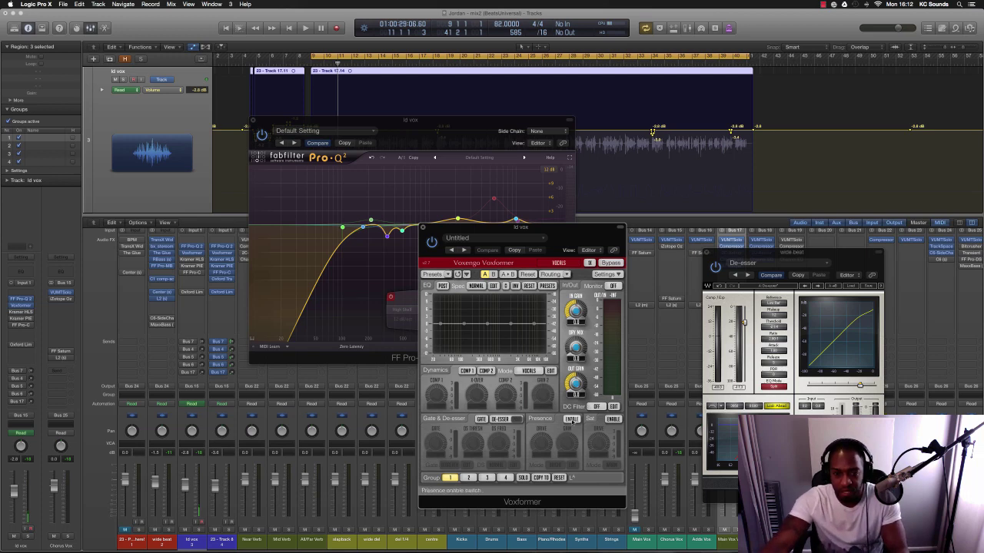
{"action": "left_click", "coordinate": [571, 419]}
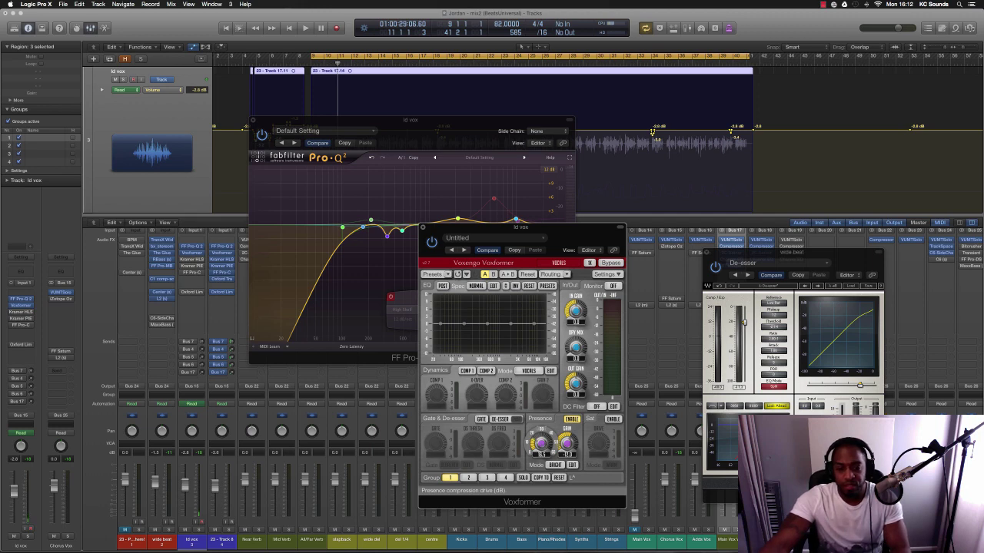
{"action": "key", "text": "space"}
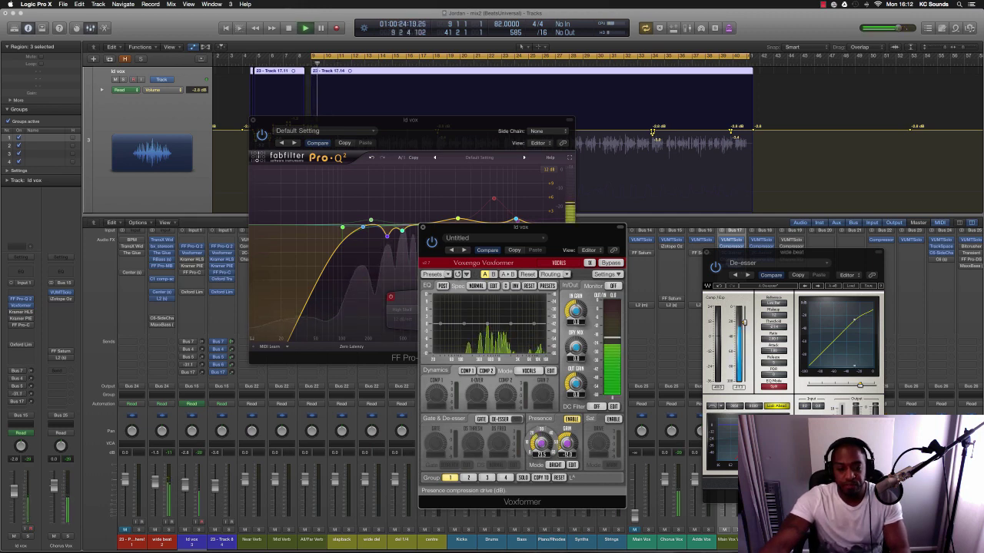
{"action": "left_click_drag", "start_coordinate": [540, 444], "coordinate": [540, 435]}
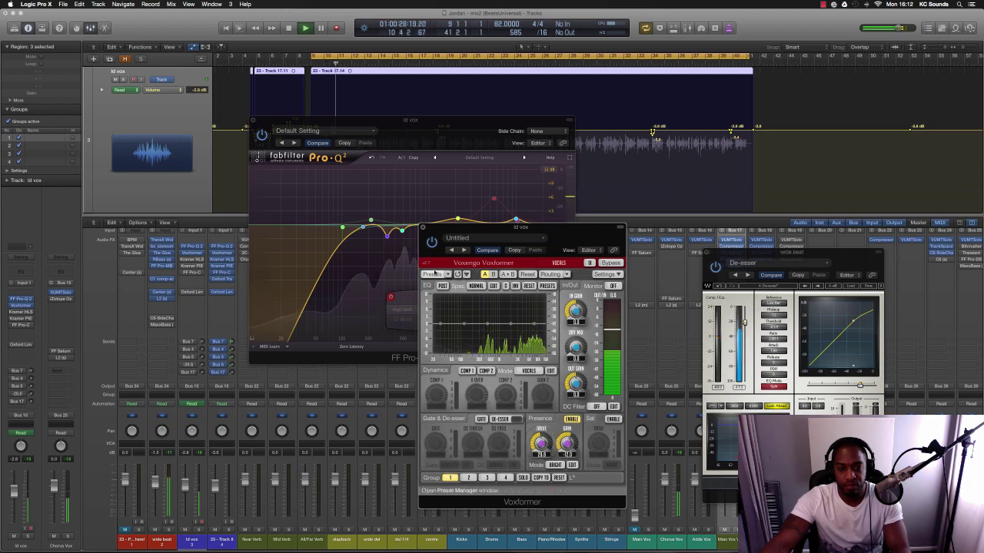
{"action": "left_click", "coordinate": [422, 228]}
{"action": "key", "text": "space"}
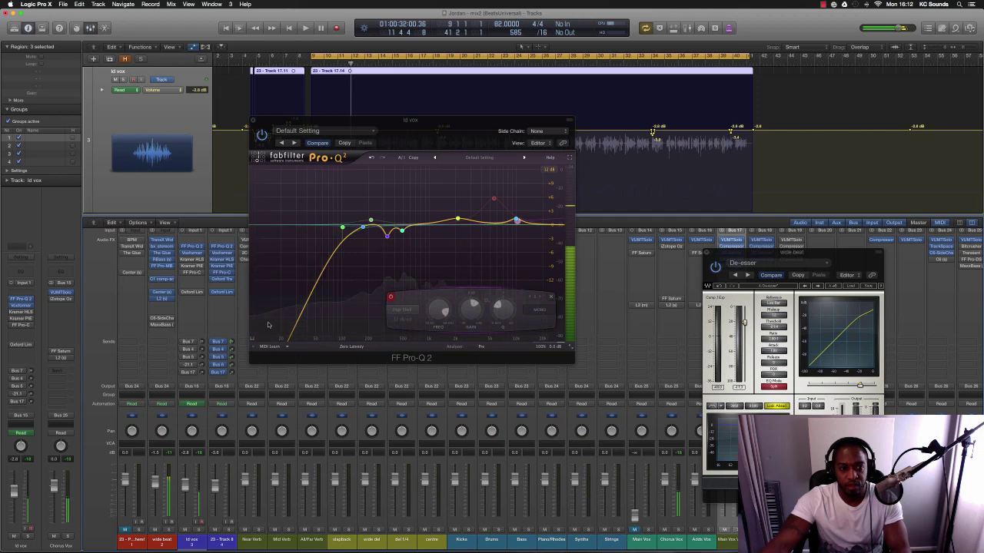
Step: Audition the ld vox Kramer HLS EQ briefly, close it, and bring up the Kramer PIE compressor
{"action": "left_click", "coordinate": [197, 265]}
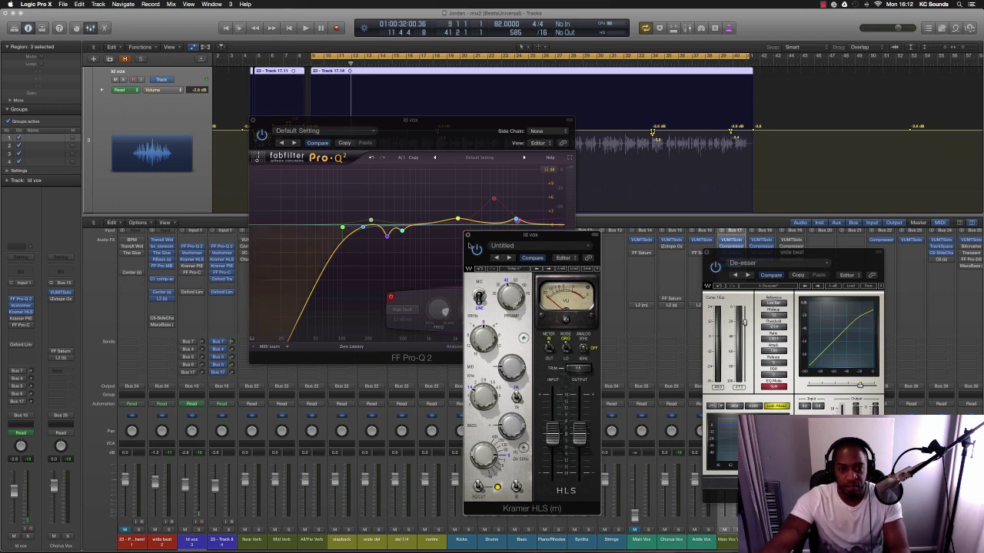
{"action": "key", "text": "space"}
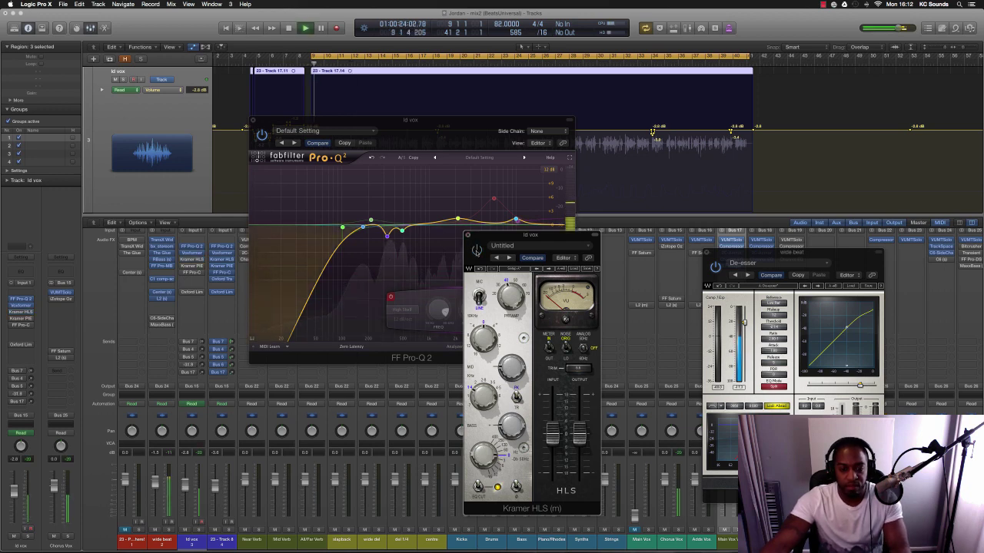
{"action": "key", "text": "space"}
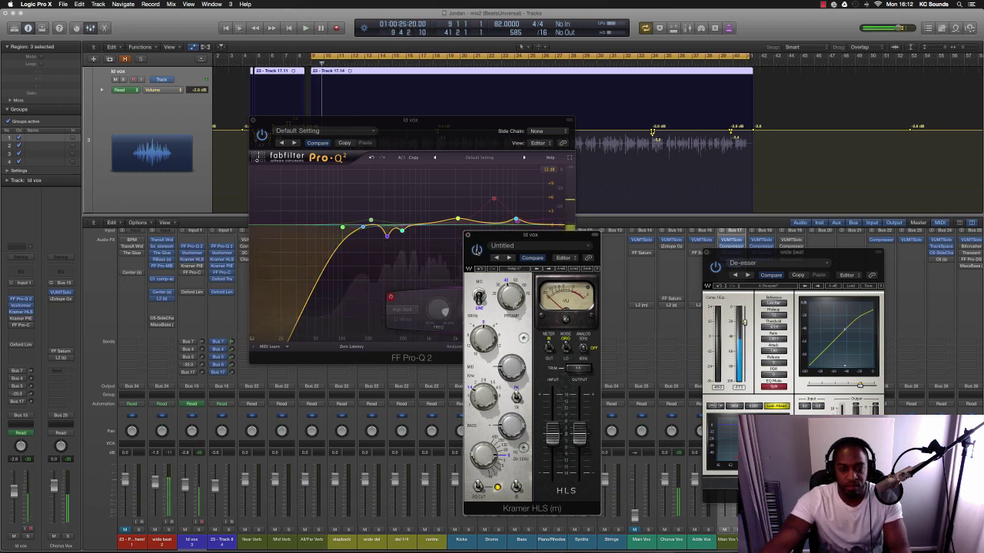
{"action": "left_click", "coordinate": [467, 236]}
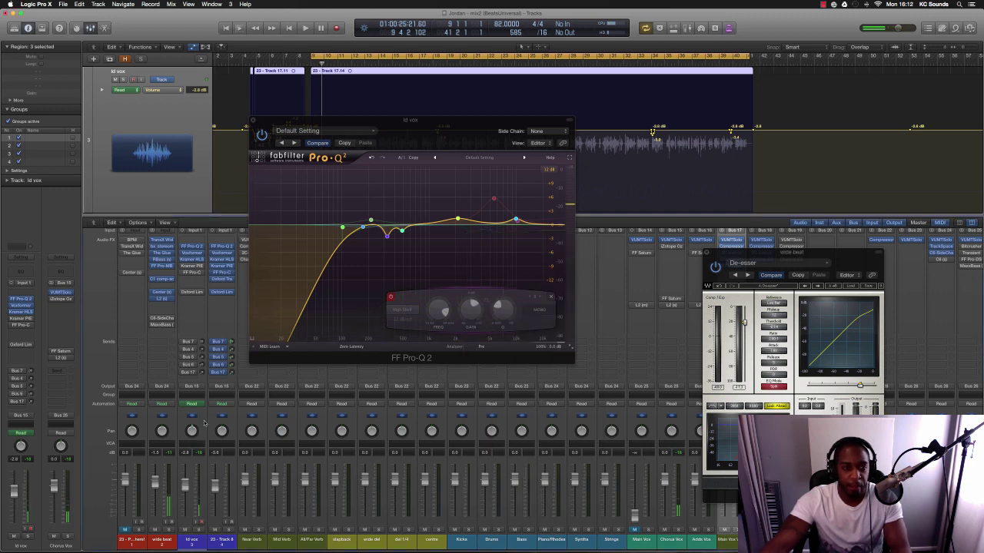
{"action": "left_click", "coordinate": [192, 266]}
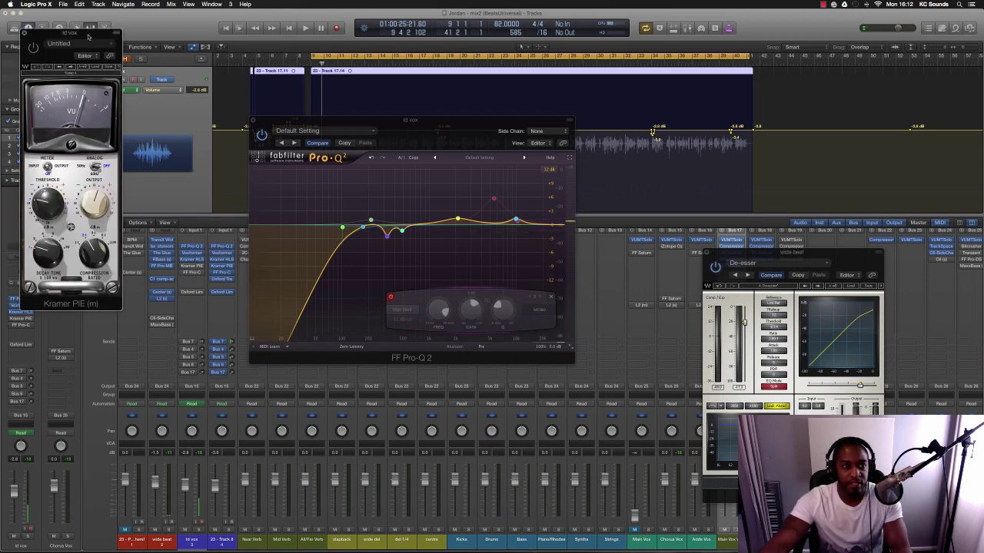
Step: Centre the Kramer PIE window and audition it, then close it and open FF Pro-C in the centre
{"action": "left_click_drag", "start_coordinate": [88, 36], "coordinate": [566, 233]}
{"action": "key", "text": "space"}
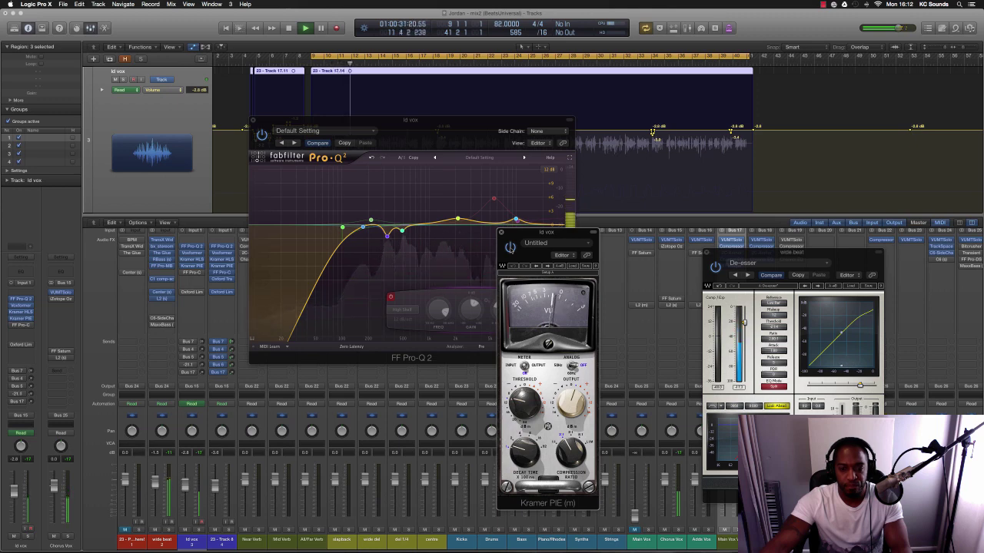
{"action": "key", "text": "space"}
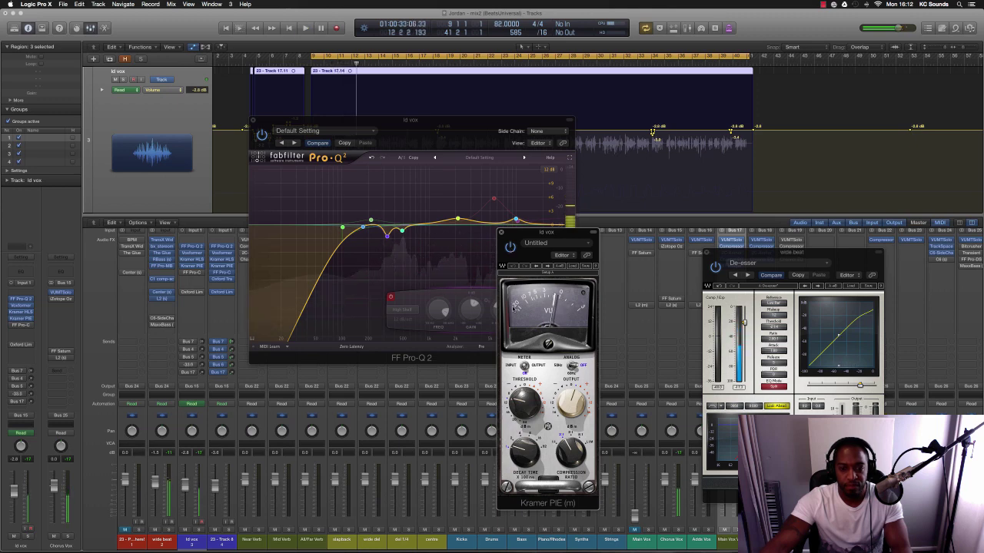
{"action": "left_click", "coordinate": [500, 232]}
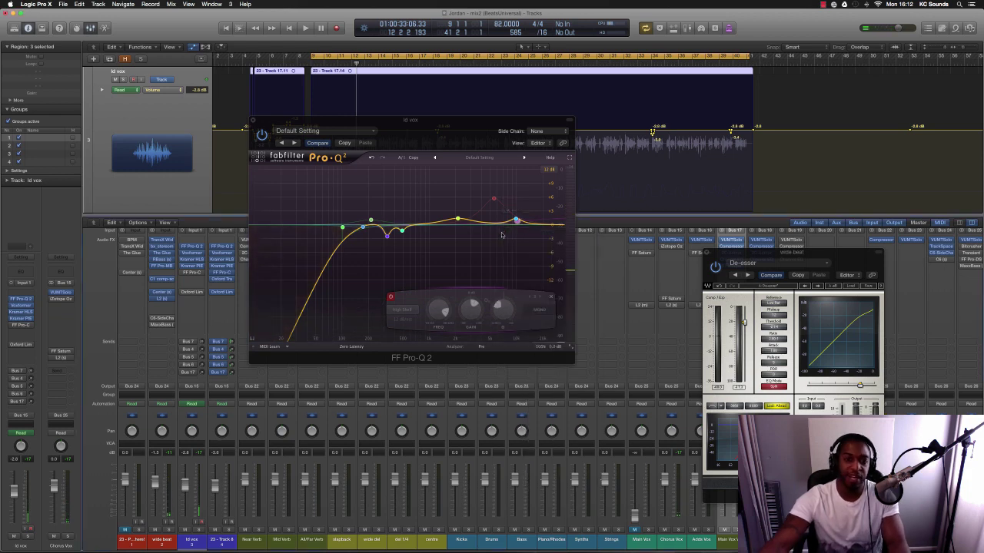
{"action": "left_click", "coordinate": [190, 274]}
{"action": "left_click_drag", "start_coordinate": [190, 43], "coordinate": [559, 255]}
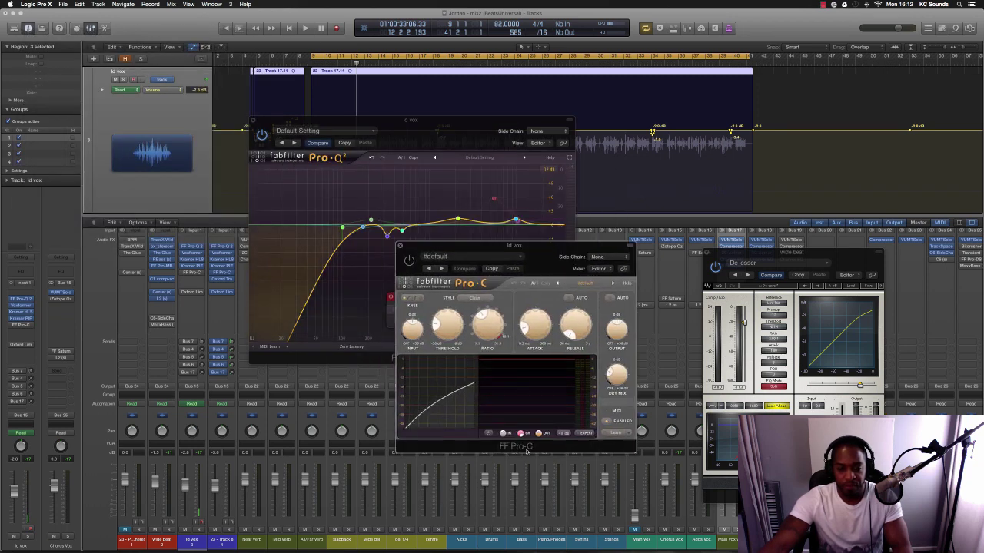
Step: Raise the Pro-C Dry Mix knob to about -19.42 dB, then stop playback
{"action": "mouse_move", "coordinate": [615, 377]}
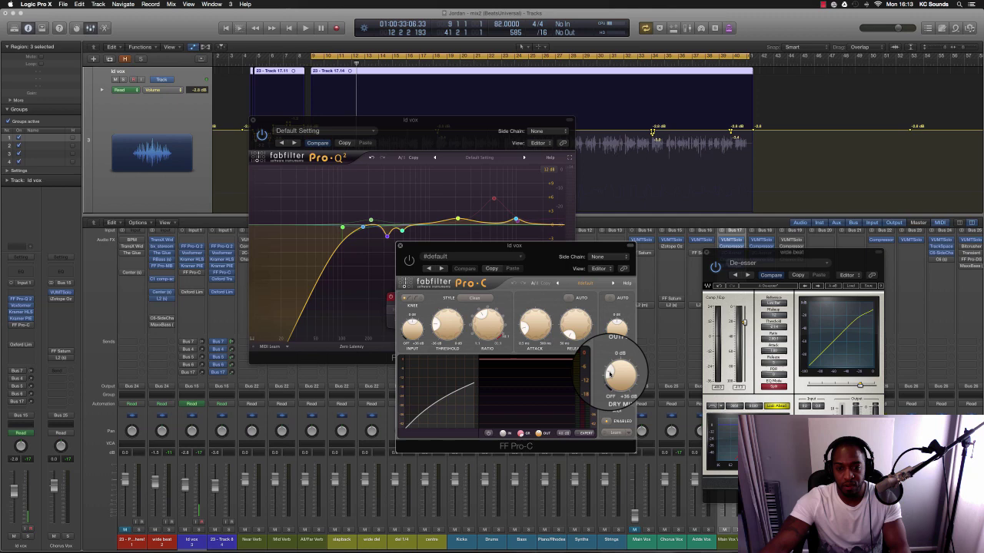
{"action": "left_click_drag", "start_coordinate": [607, 373], "coordinate": [610, 376]}
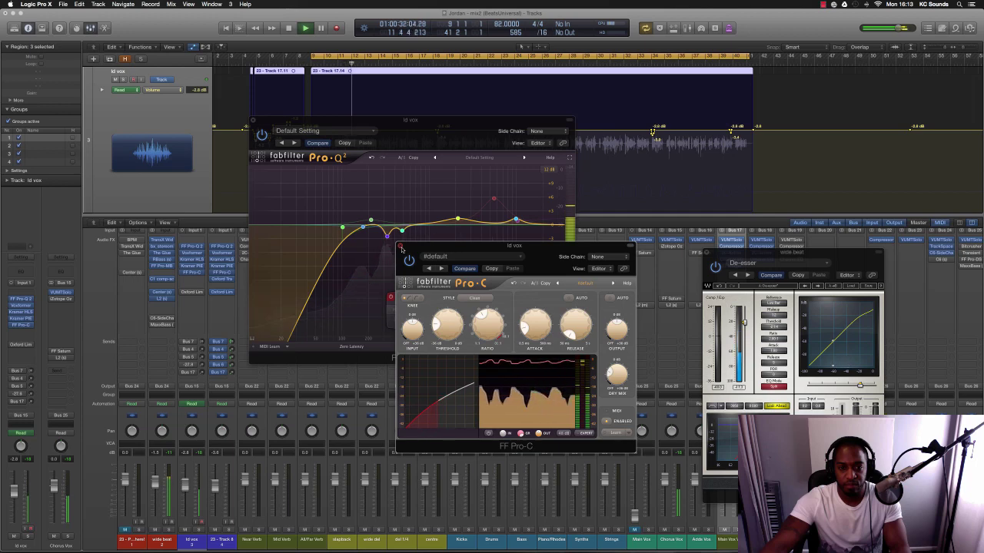
{"action": "key", "text": "space"}
Step: Reopen the ld vox Oxford Limiter during playback, nudge Enhance up then slightly down, and close it
{"action": "left_click", "coordinate": [399, 247]}
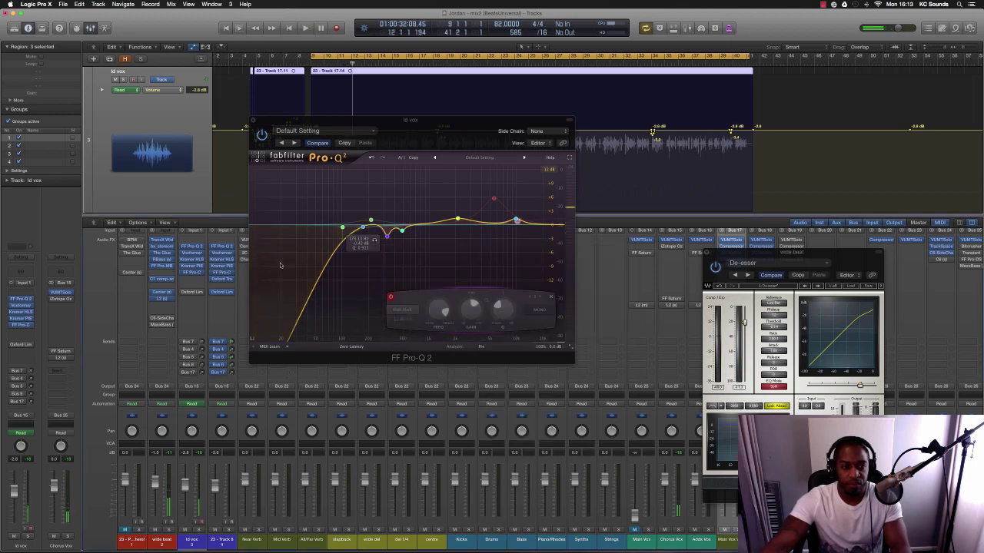
{"action": "left_click", "coordinate": [191, 292]}
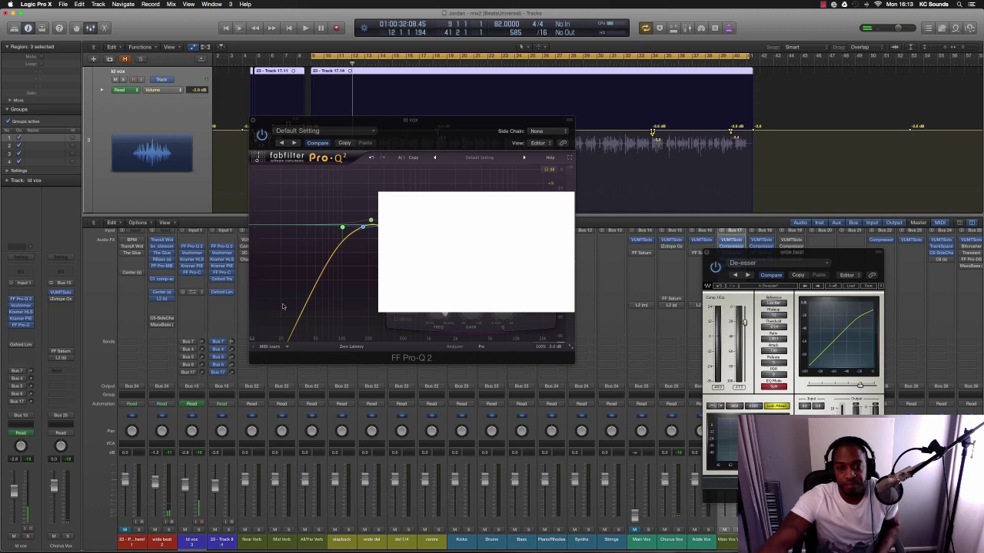
{"action": "left_click_drag", "start_coordinate": [524, 168], "coordinate": [621, 243]}
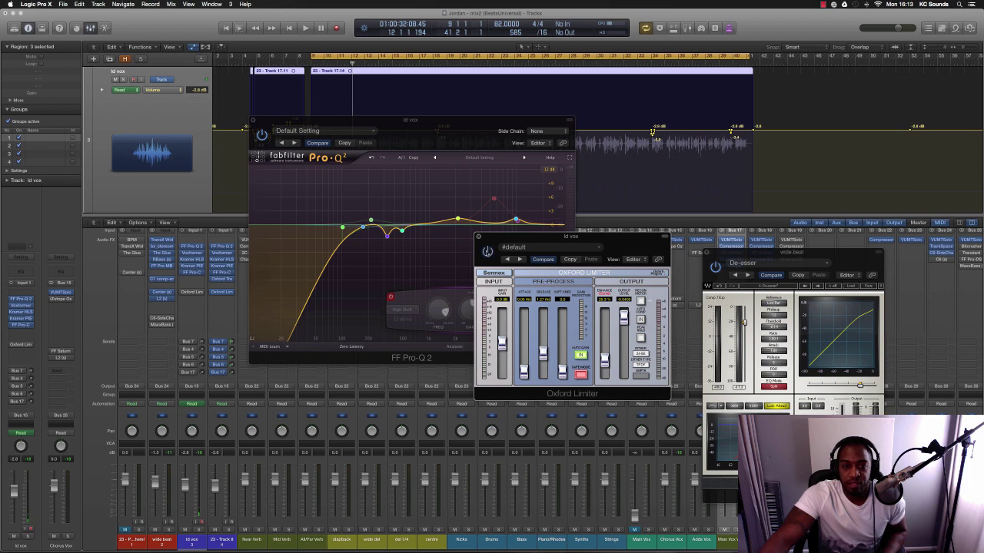
{"action": "left_click", "coordinate": [478, 236]}
{"action": "key", "text": "space"}
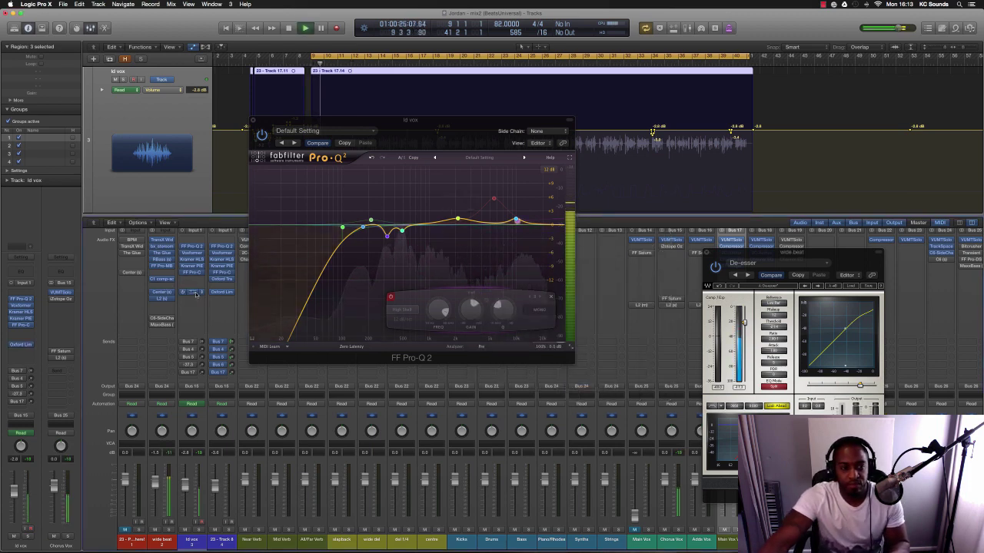
{"action": "left_click", "coordinate": [192, 293]}
{"action": "left_click_drag", "start_coordinate": [604, 363], "coordinate": [607, 351]}
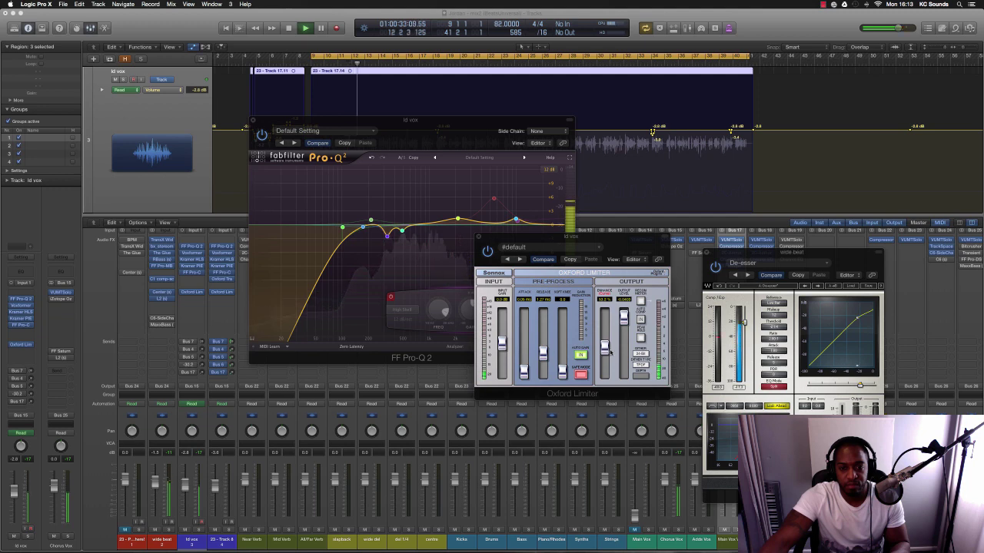
{"action": "left_click_drag", "start_coordinate": [609, 350], "coordinate": [610, 359]}
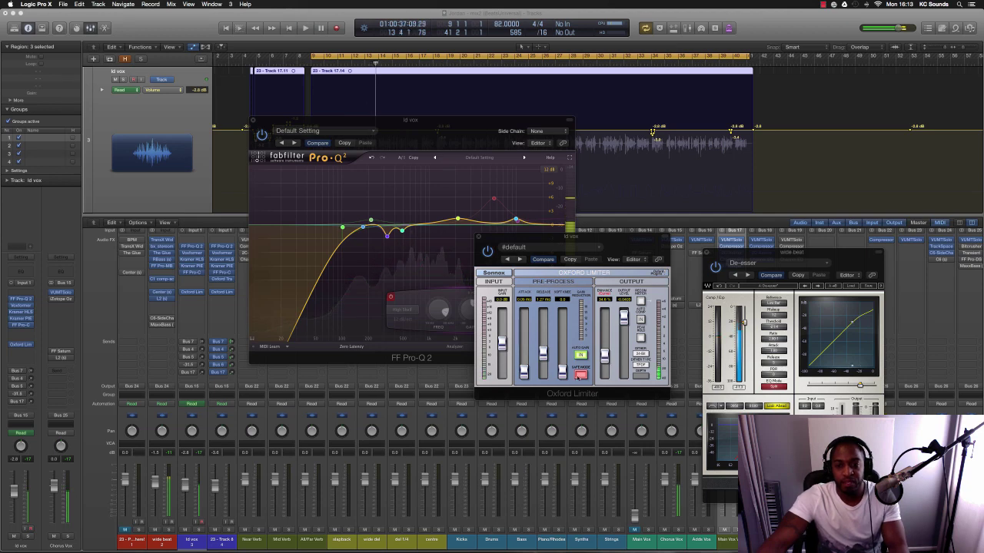
{"action": "key", "text": "space"}
{"action": "left_click_drag", "start_coordinate": [617, 237], "coordinate": [608, 292]}
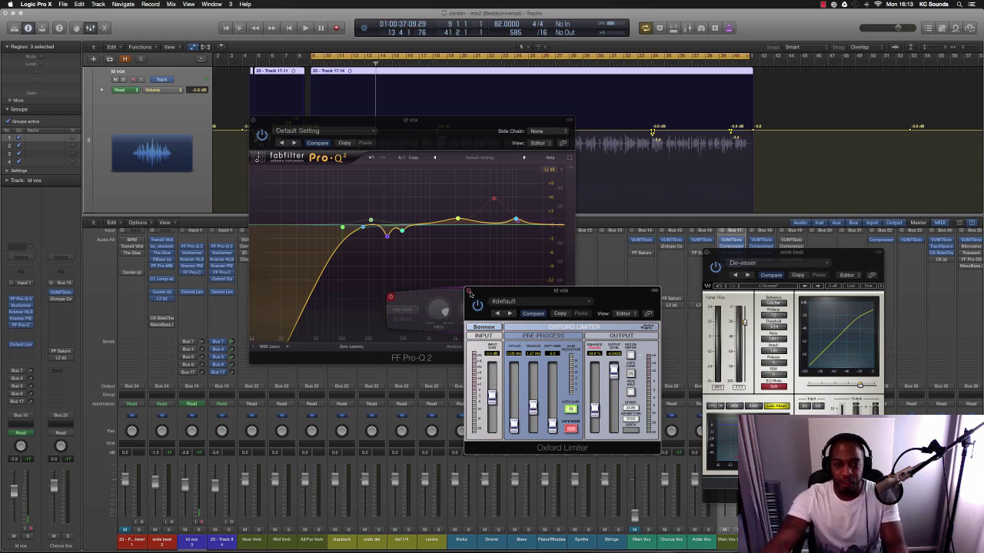
{"action": "left_click", "coordinate": [468, 292]}
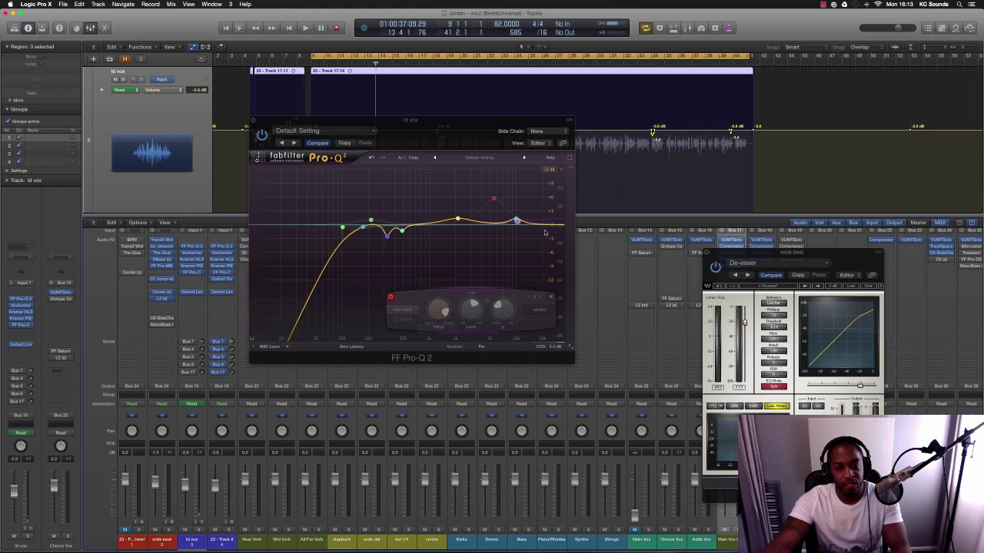
Step: Set the cycle loop to start at bar 13 and start playback
{"action": "left_click_drag", "start_coordinate": [489, 130], "coordinate": [648, 277]}
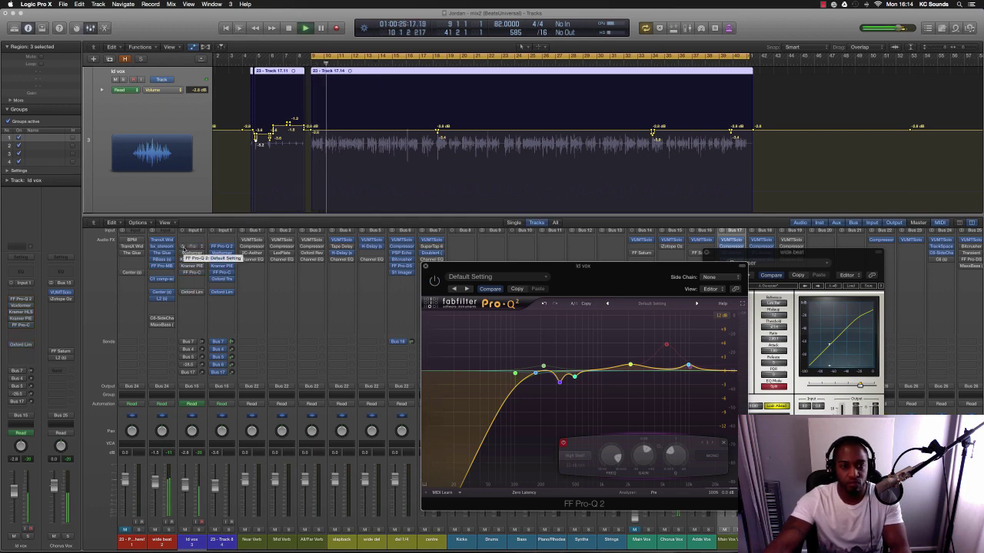
{"action": "left_click_drag", "start_coordinate": [314, 58], "coordinate": [438, 73]}
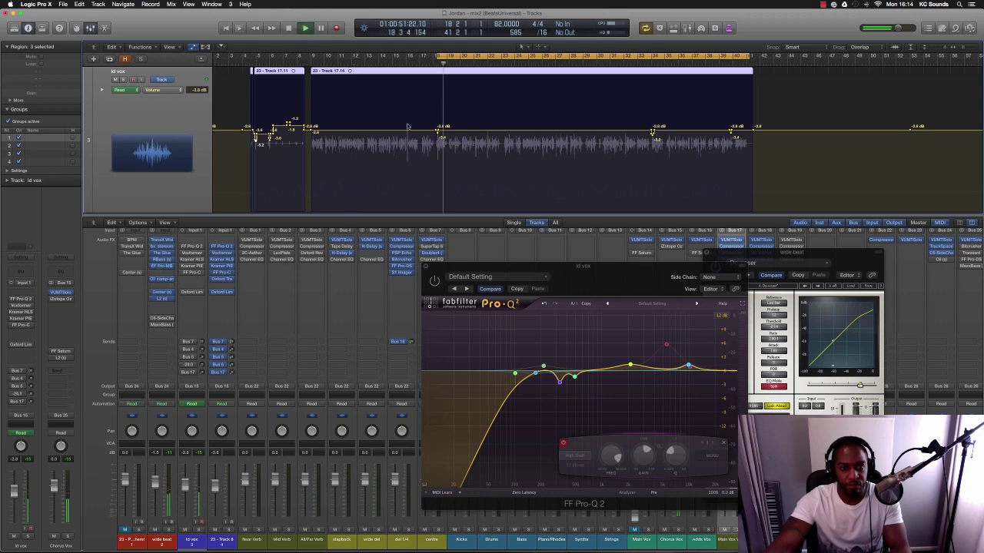
{"action": "left_click_drag", "start_coordinate": [438, 57], "coordinate": [368, 58]}
{"action": "key", "text": "space"}
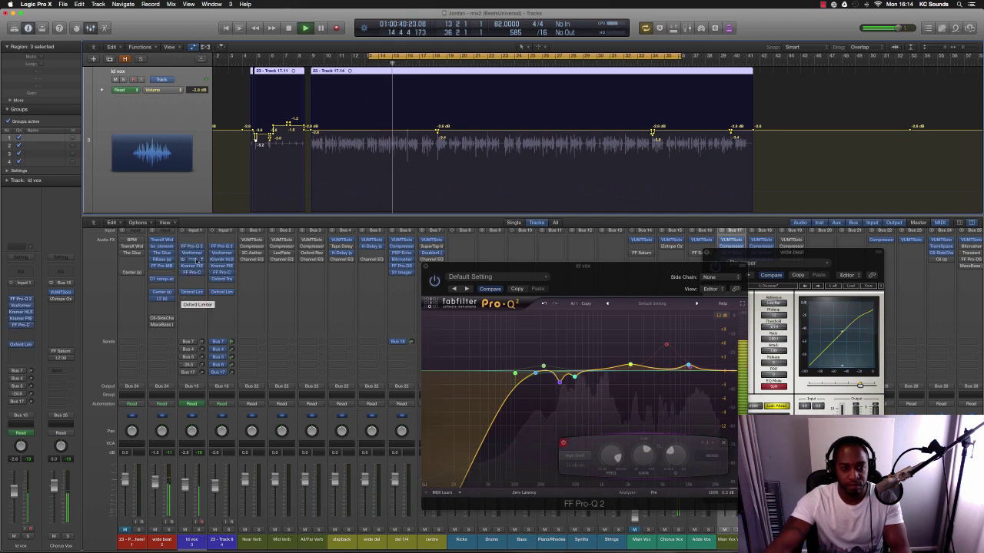
Step: Turn the ld vox Voxformer Presence up to about 24.7, then stop and close it
{"action": "left_click", "coordinate": [193, 252]}
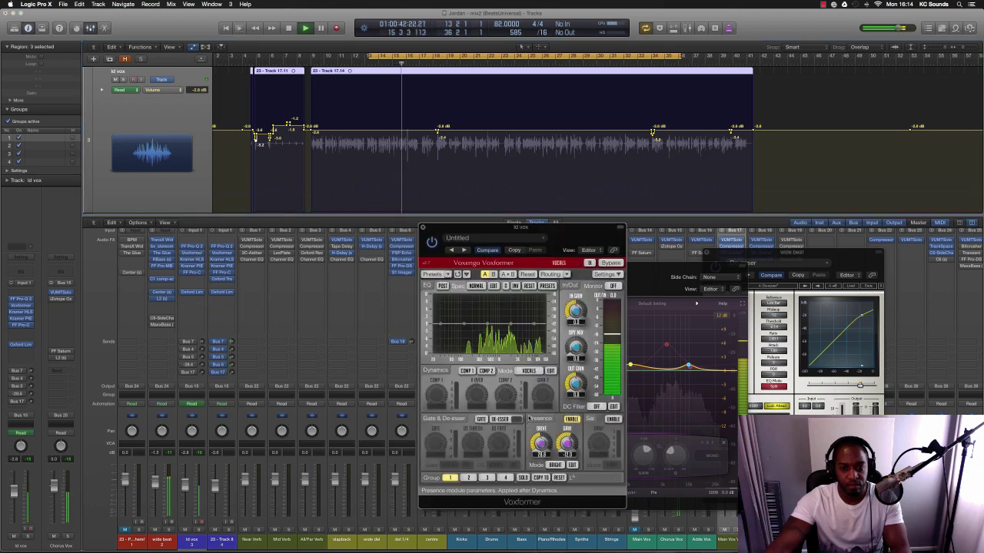
{"action": "left_click_drag", "start_coordinate": [540, 443], "coordinate": [541, 445]}
{"action": "key", "text": "space"}
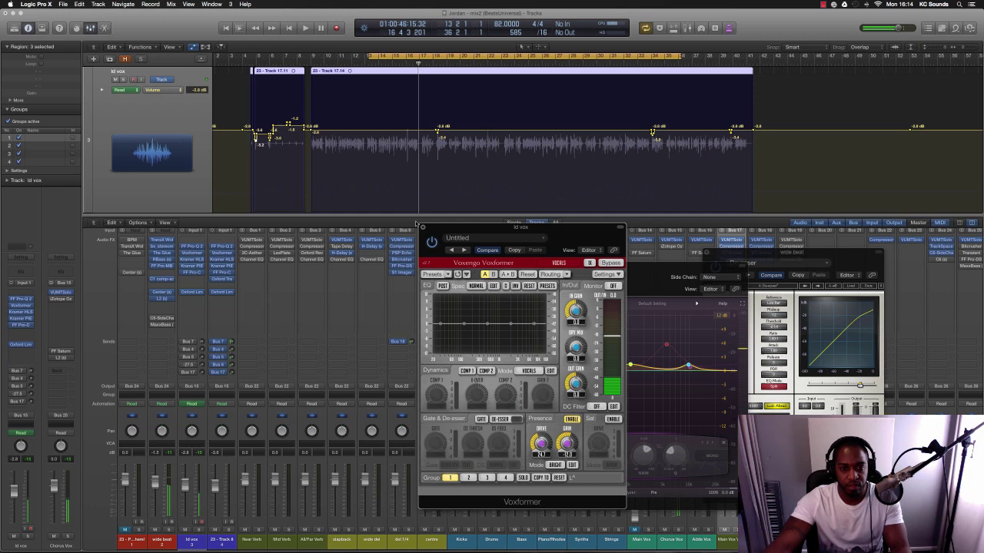
{"action": "left_click", "coordinate": [422, 228]}
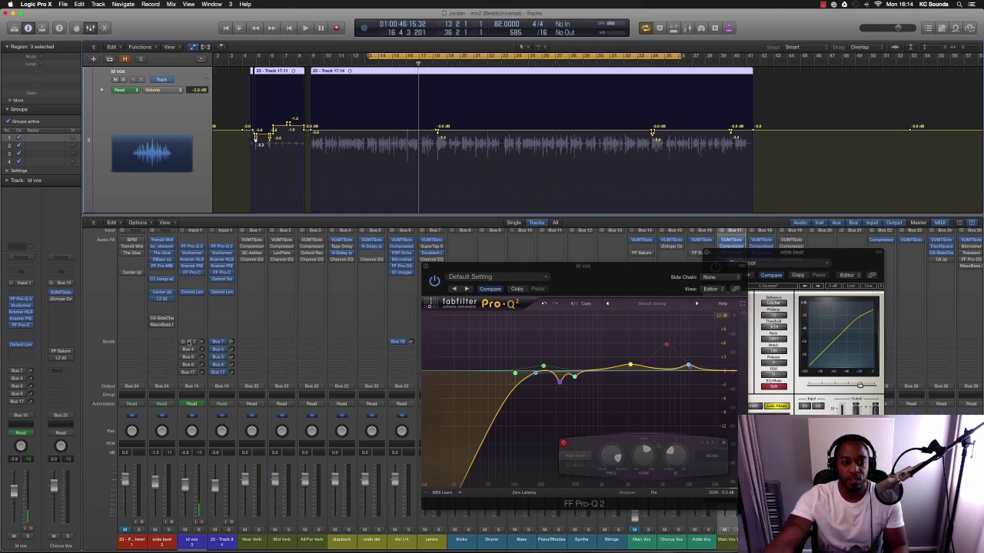
Step: Open the centre aux's Hogarth Doubler and audition it, moving the Pro-Q window aside
{"action": "left_click", "coordinate": [189, 343]}
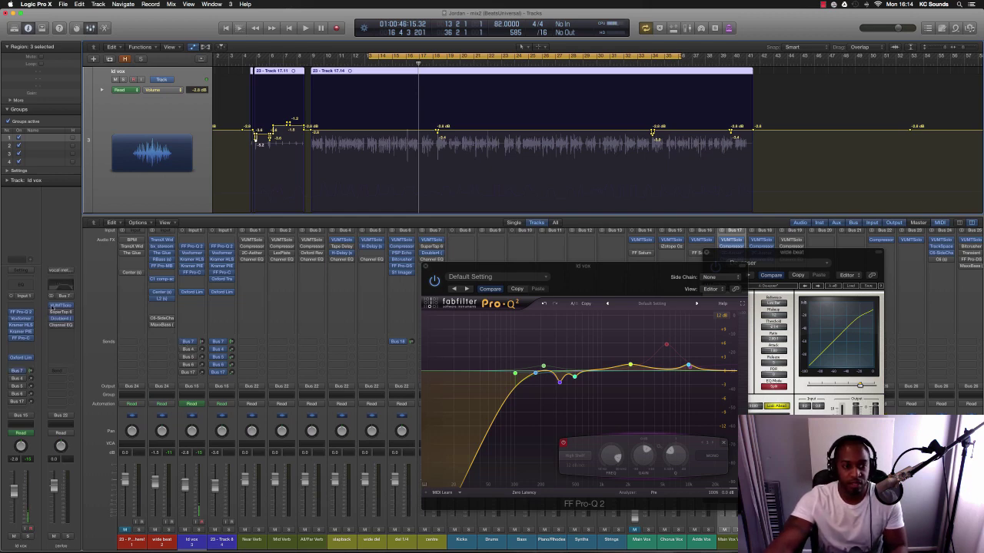
{"action": "left_click", "coordinate": [61, 319]}
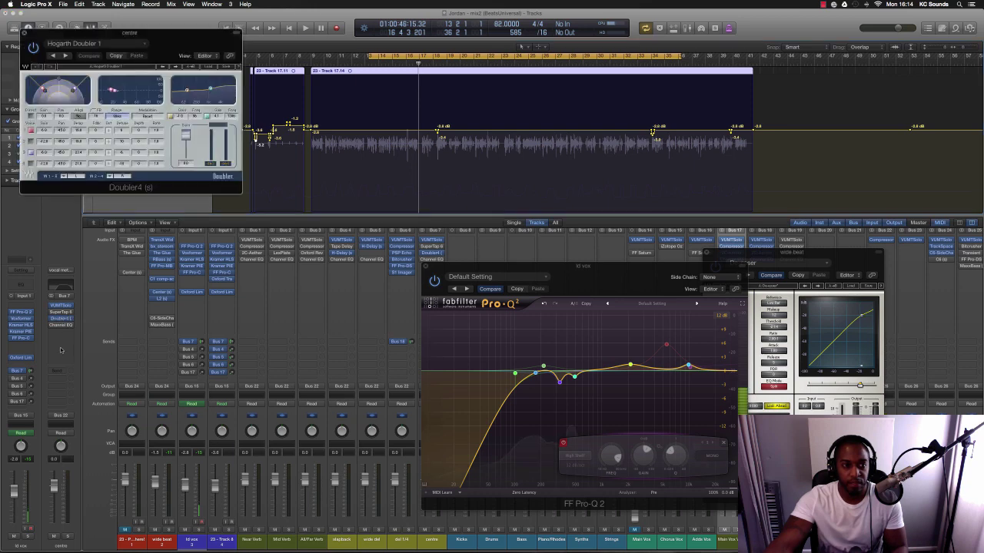
{"action": "key", "text": "space"}
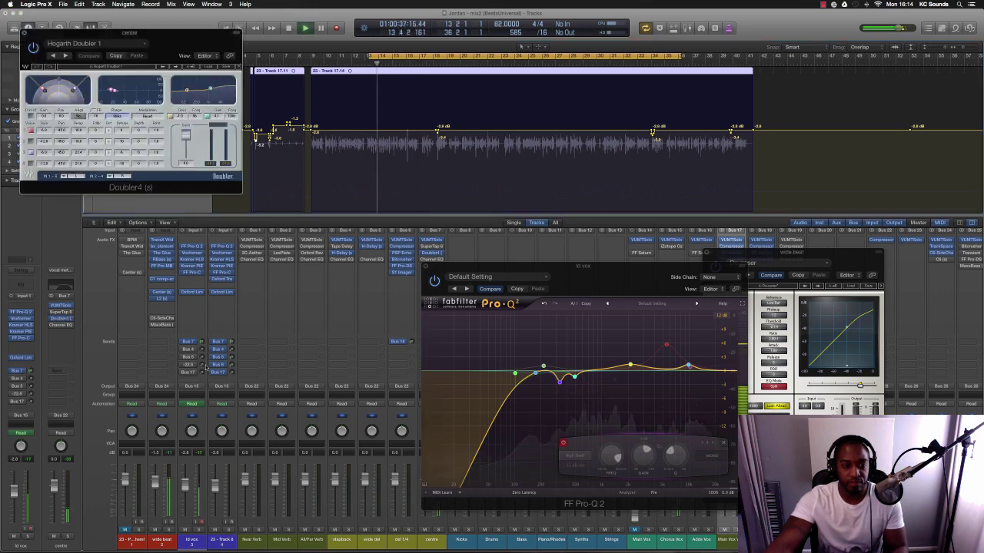
{"action": "left_click", "coordinate": [188, 342]}
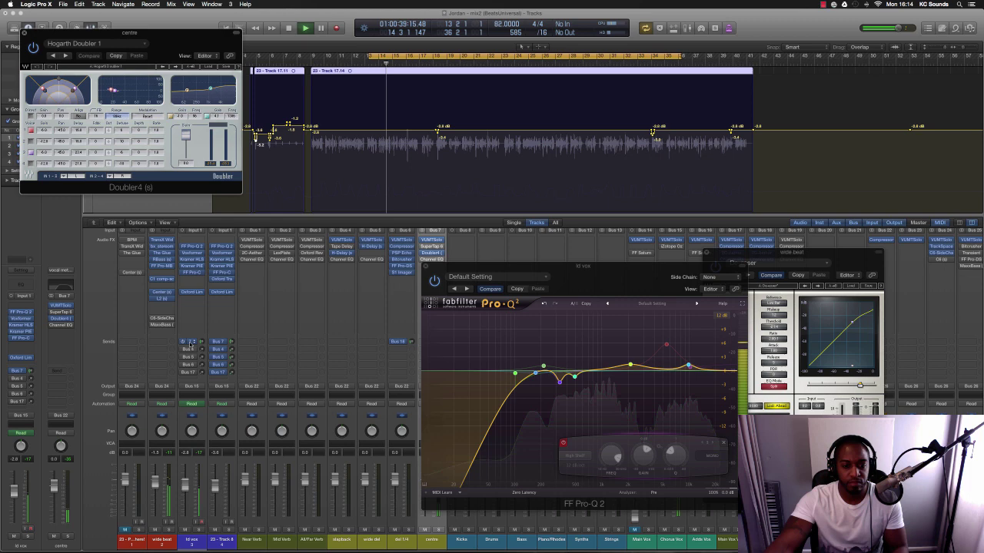
{"action": "left_click_drag", "start_coordinate": [538, 267], "coordinate": [686, 255]}
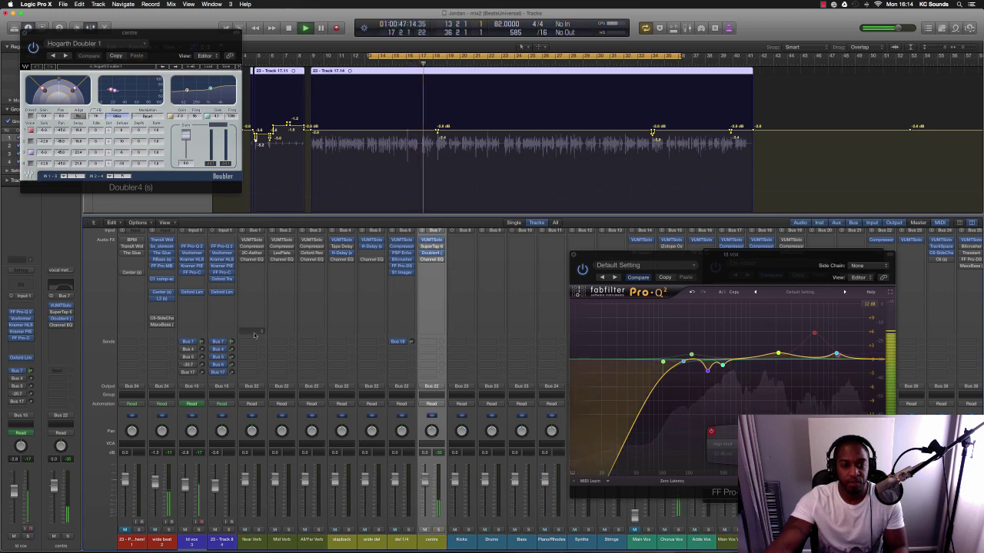
{"action": "key", "text": "space"}
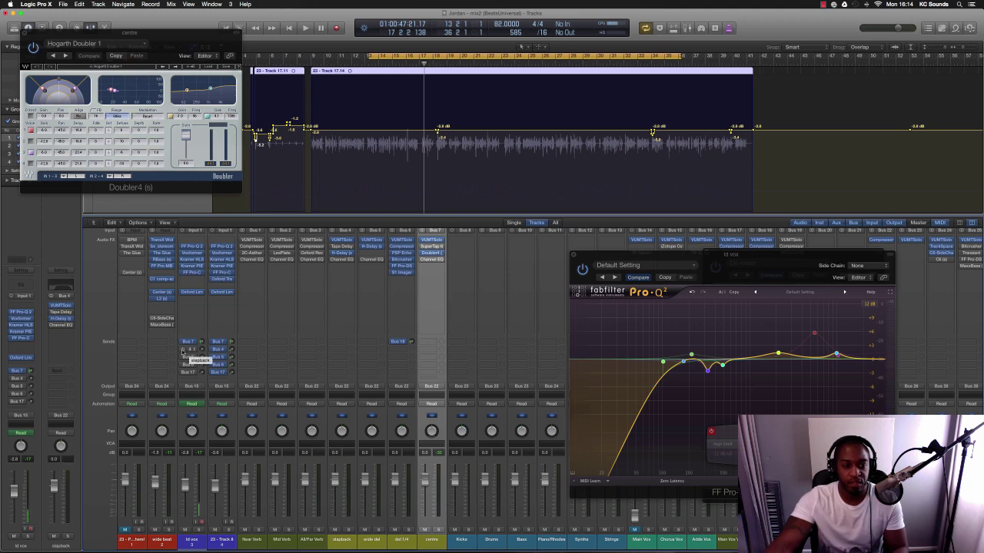
Step: Restart playback, select the slapback return, and move the Doubler window to the screen centre
{"action": "key", "text": "space"}
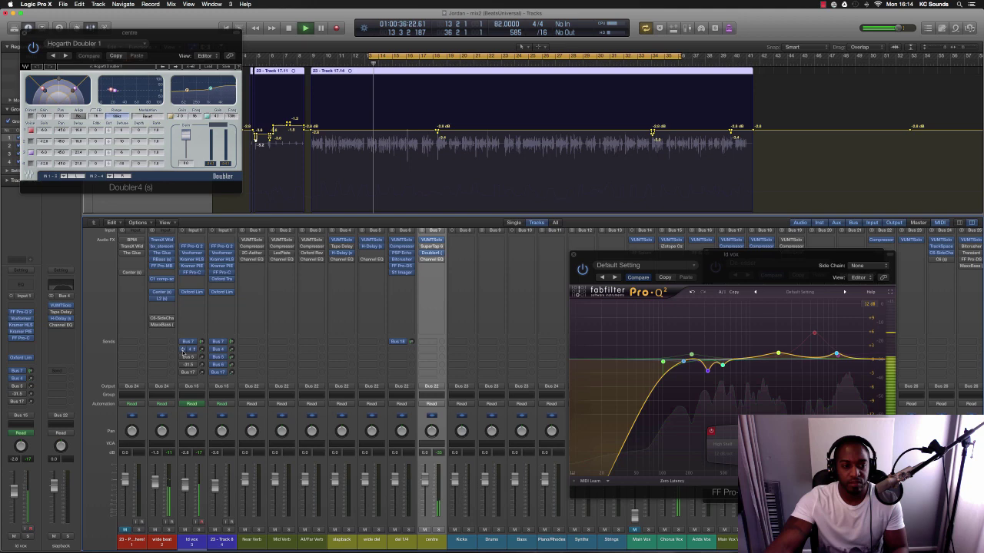
{"action": "left_click", "coordinate": [338, 307]}
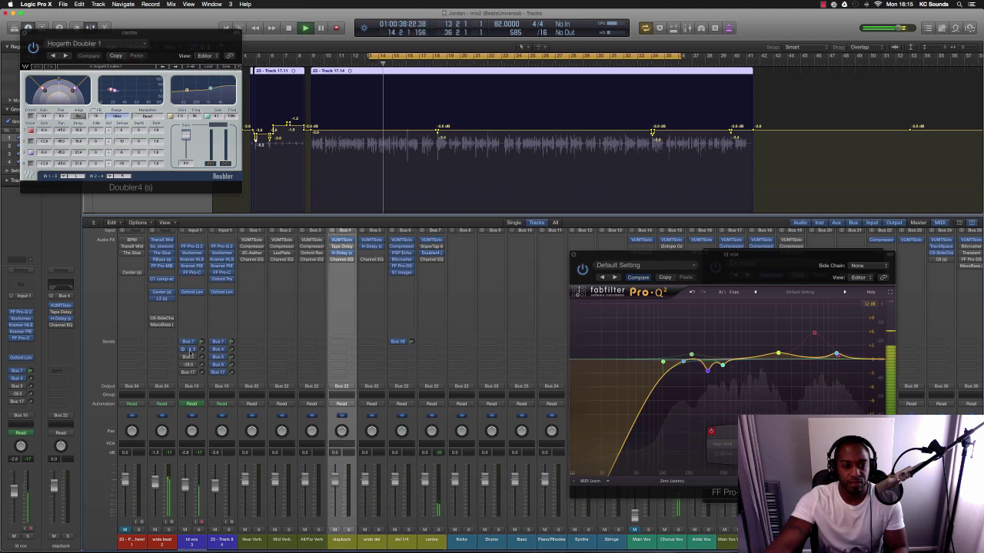
{"action": "left_click_drag", "start_coordinate": [92, 33], "coordinate": [594, 227]}
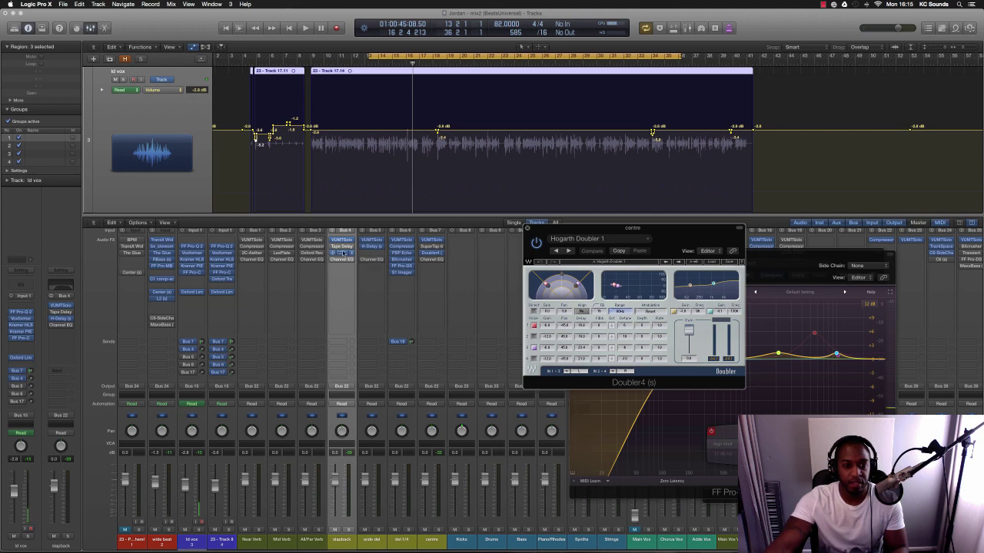
Step: Audition the slapback return's H-Delay, then select the wide del channel
{"action": "left_click", "coordinate": [343, 253]}
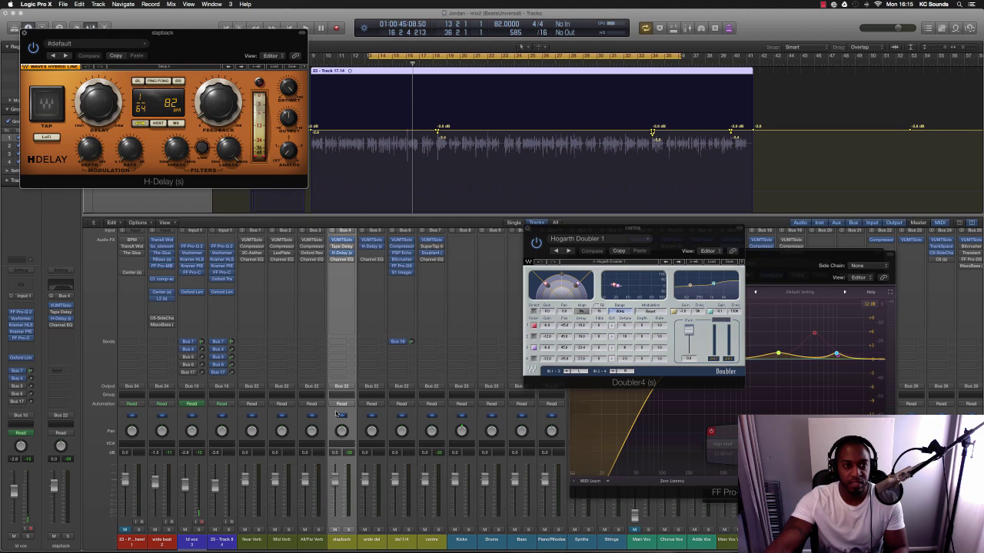
{"action": "key", "text": "space"}
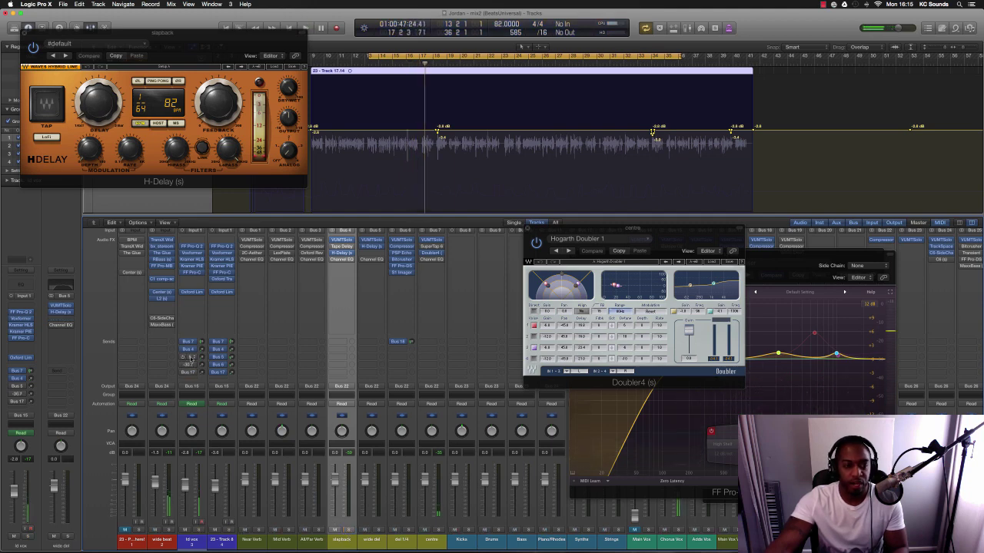
{"action": "key", "text": "Down"}
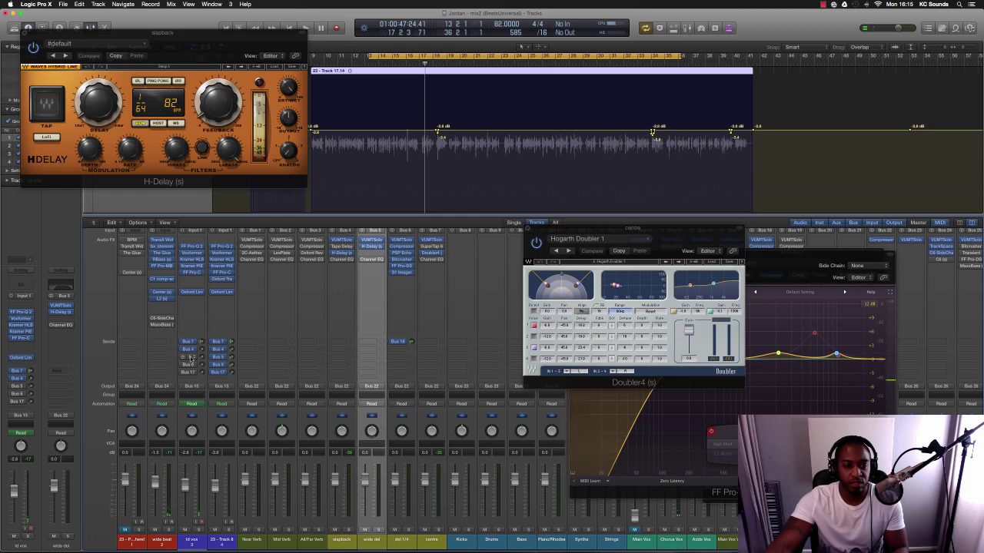
Step: Open the wide del H-Delay and audition it with wide del and the centre doubler soloed
{"action": "left_click", "coordinate": [373, 247]}
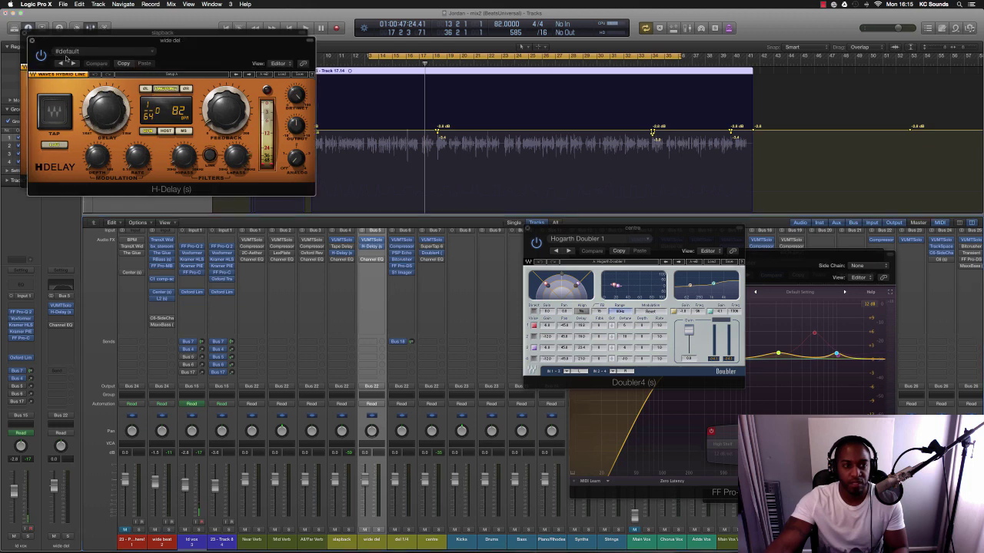
{"action": "key", "text": "space"}
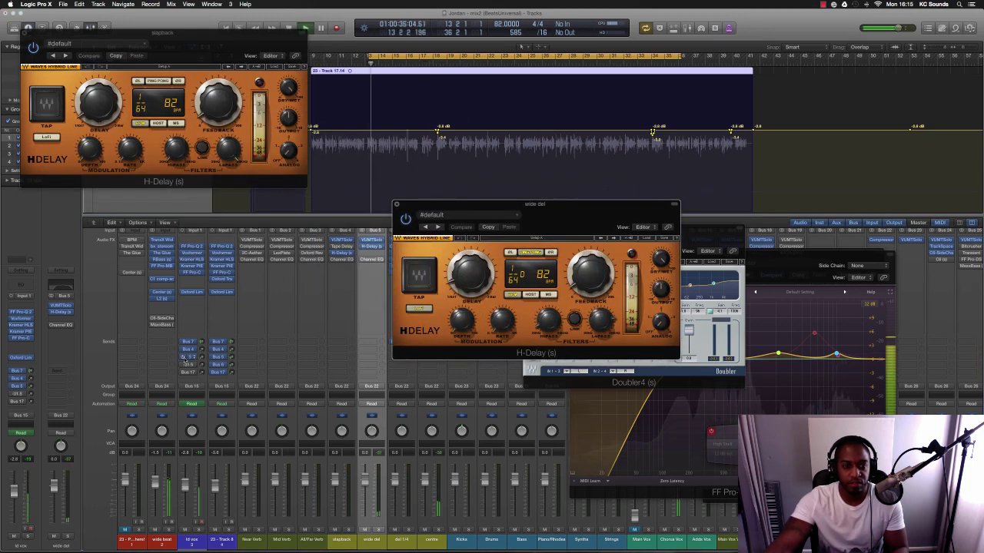
{"action": "left_click", "coordinate": [380, 530]}
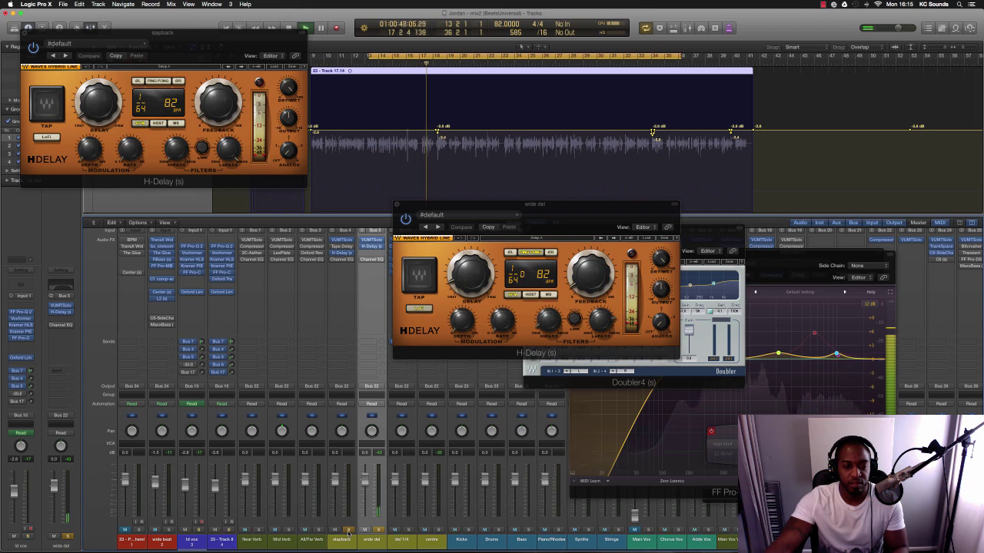
{"action": "left_click", "coordinate": [440, 533]}
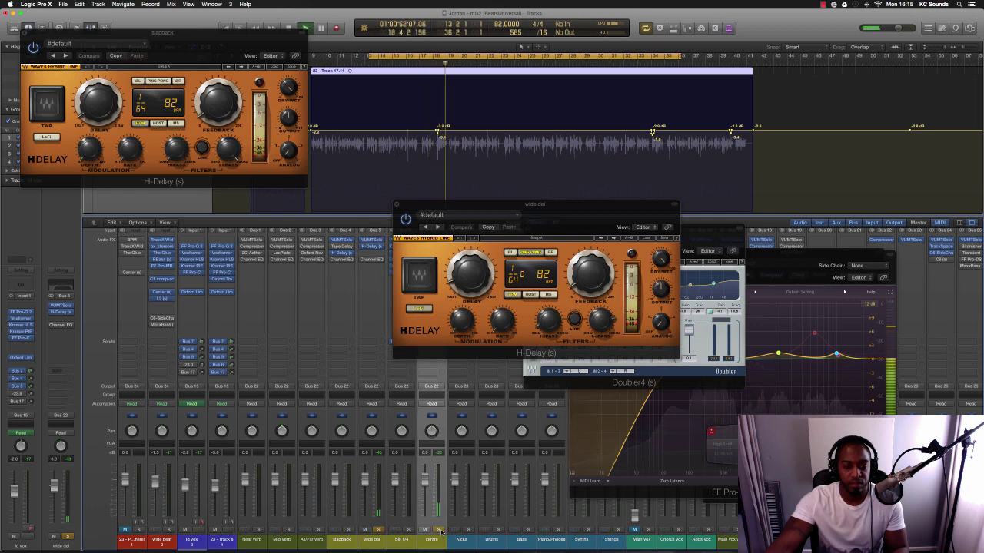
{"action": "left_click", "coordinate": [199, 532]}
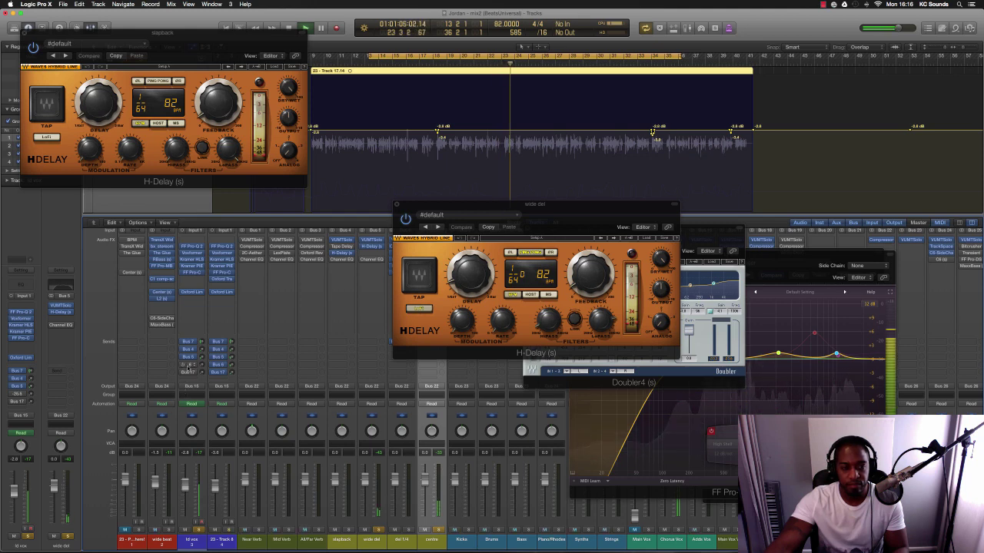
{"action": "key", "text": "Up"}
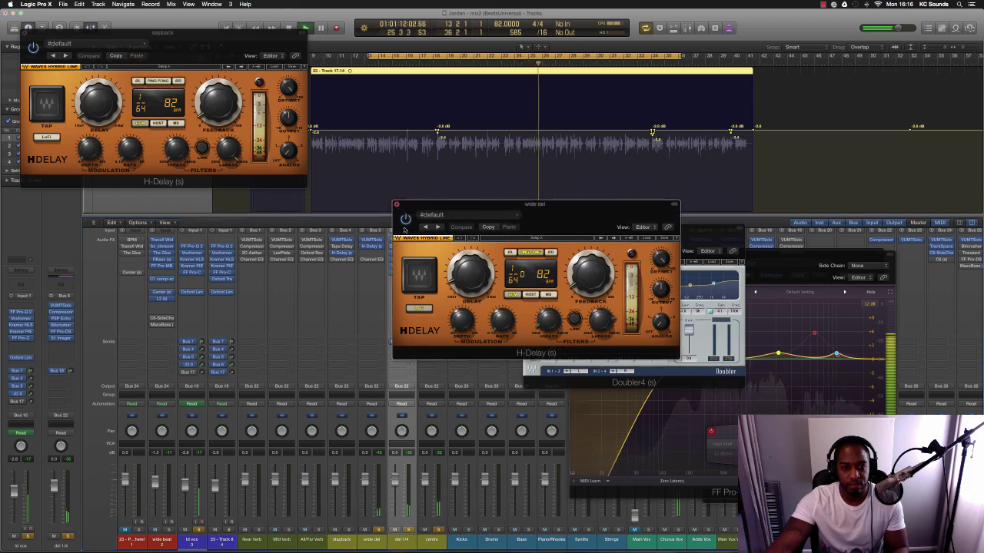
Step: Close the wide del H-Delay, move the slapback window, and switch the displayed automation parameter
{"action": "left_click", "coordinate": [397, 205]}
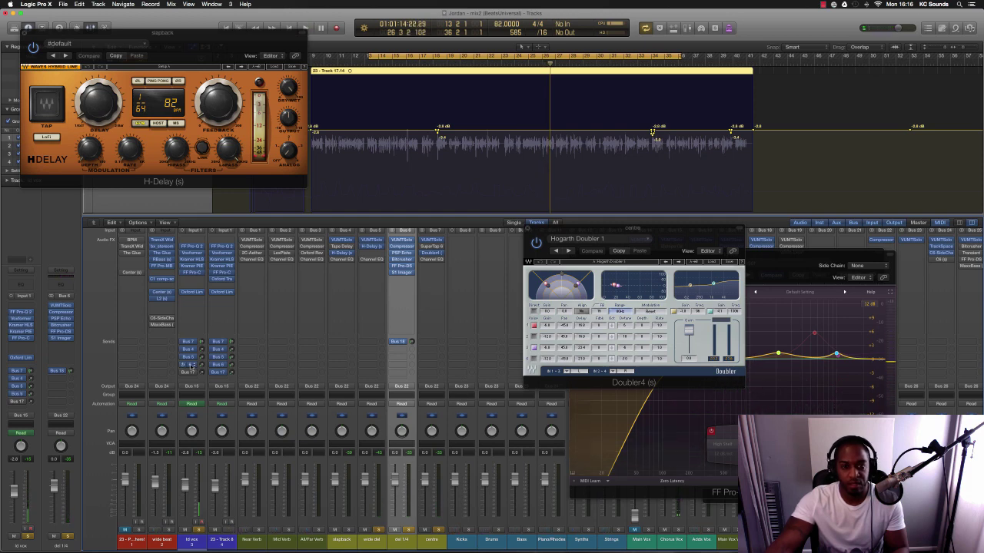
{"action": "left_click_drag", "start_coordinate": [172, 36], "coordinate": [655, 317]}
{"action": "left_click", "coordinate": [159, 90]}
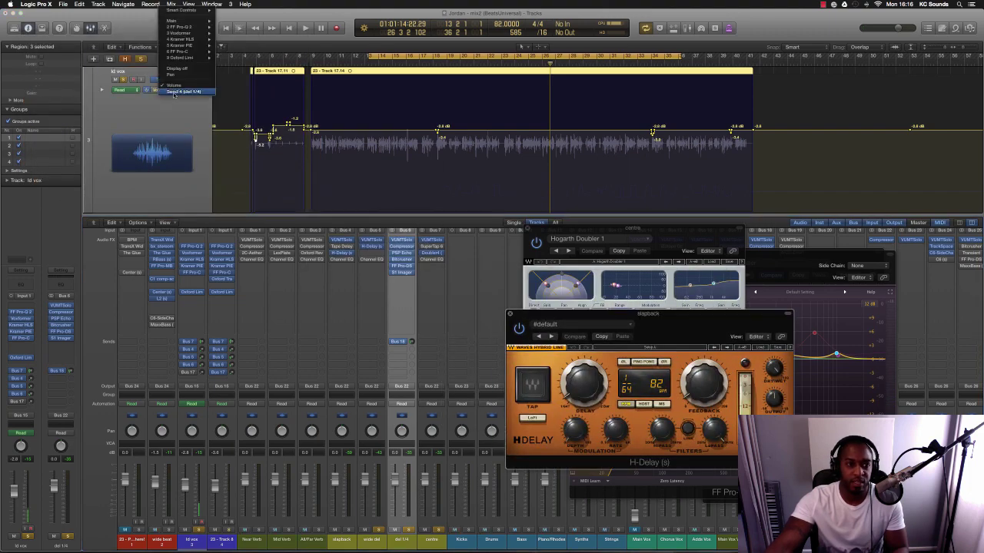
{"action": "left_click", "coordinate": [184, 39]}
{"action": "scroll", "coordinate": [387, 134], "scroll_direction": "down", "scroll_amount": 2}
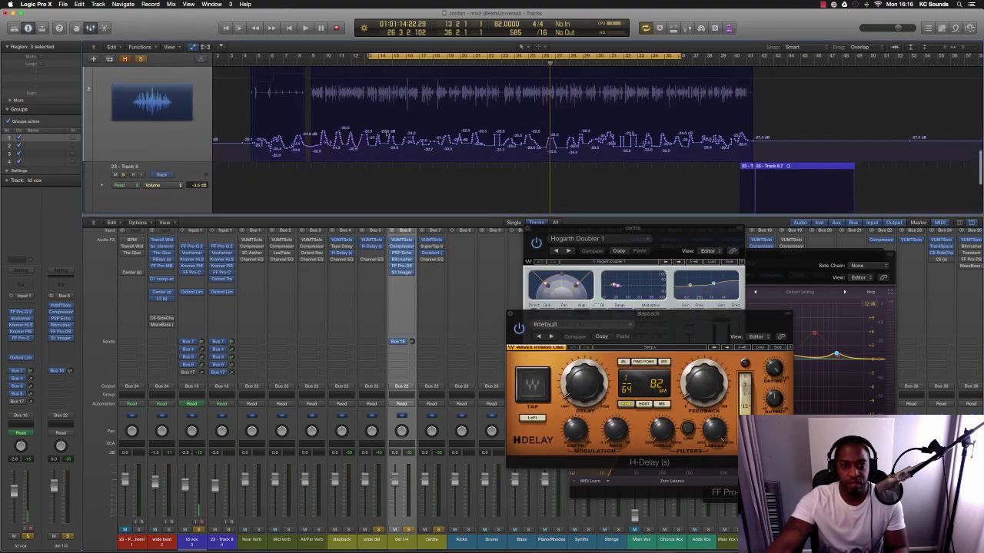
{"action": "scroll", "coordinate": [387, 133], "scroll_direction": "up", "scroll_amount": 1}
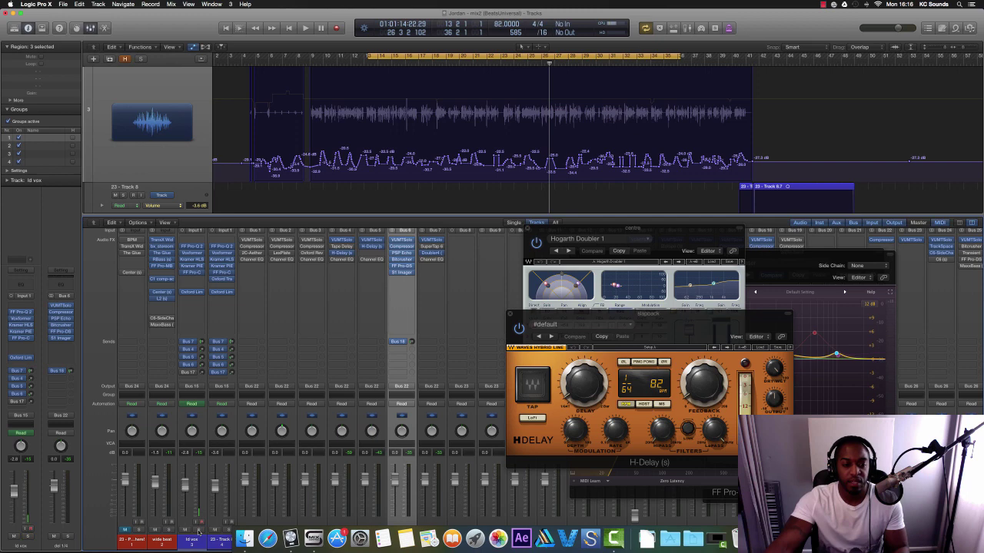
{"action": "key", "text": "space"}
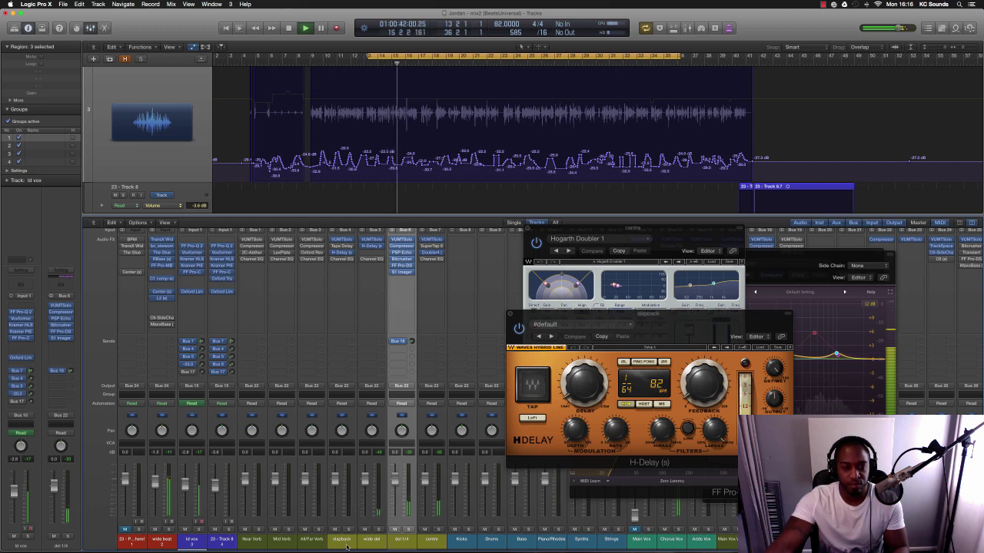
Step: Show the lead vocal's Main Vox Verb return in the inspector, hide plug-in windows and stop playback
{"action": "left_click", "coordinate": [190, 372]}
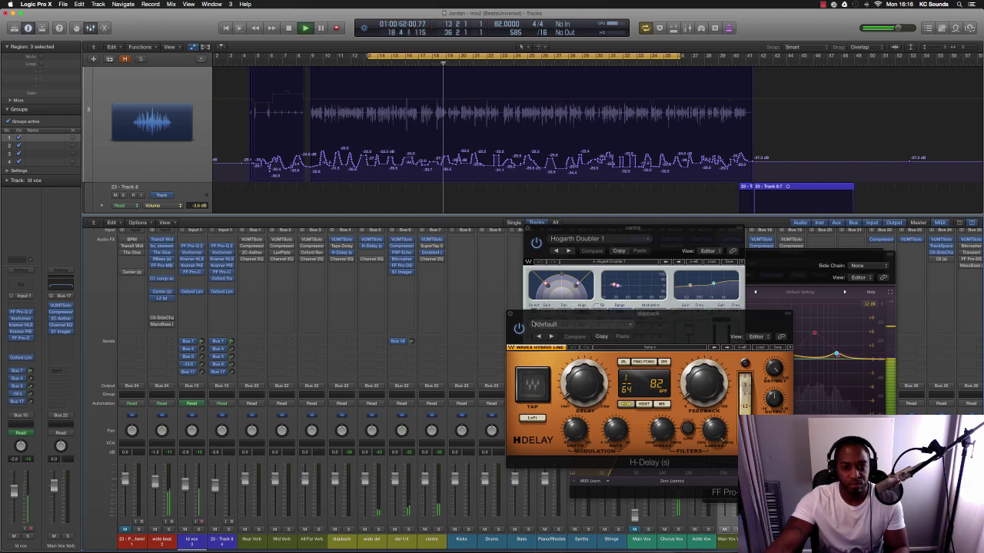
{"action": "key", "text": "v"}
{"action": "key", "text": "space"}
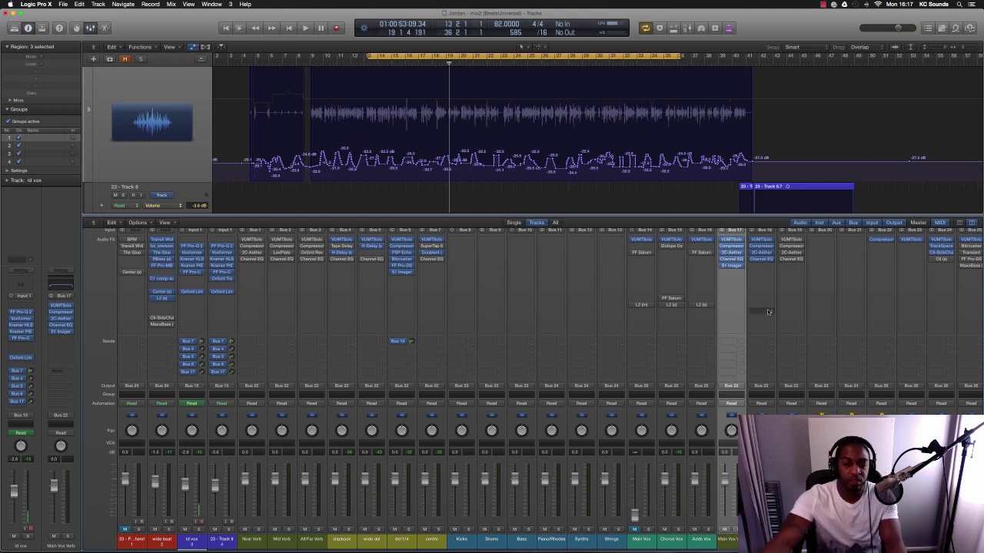
Step: Listen to the mix, then cut the Main Vox Verb Channel EQ band about 5.5 dB at 196 Hz
{"action": "scroll", "coordinate": [753, 319], "scroll_direction": "up", "scroll_amount": 1}
{"action": "scroll", "coordinate": [752, 319], "scroll_direction": "up", "scroll_amount": 1}
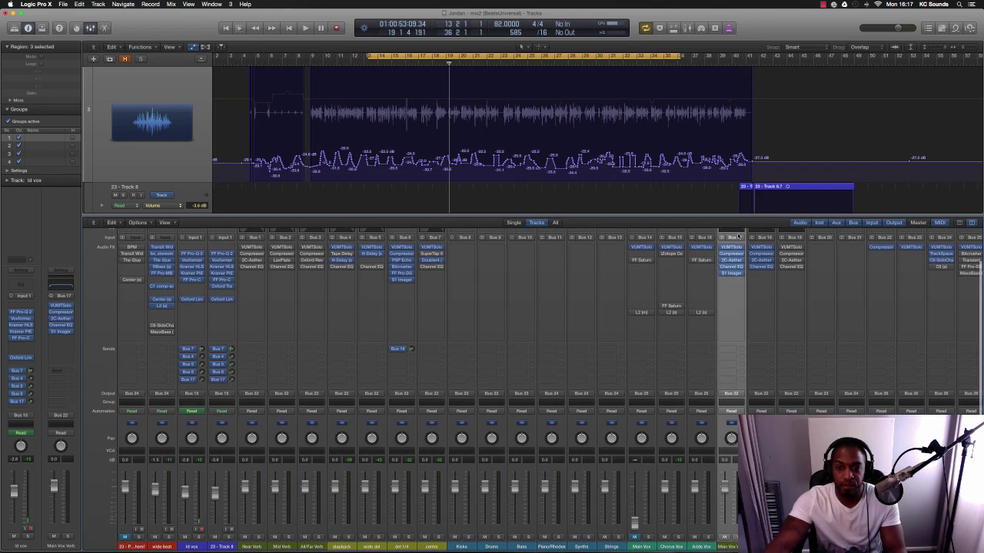
{"action": "scroll", "coordinate": [732, 329], "scroll_direction": "down", "scroll_amount": 2}
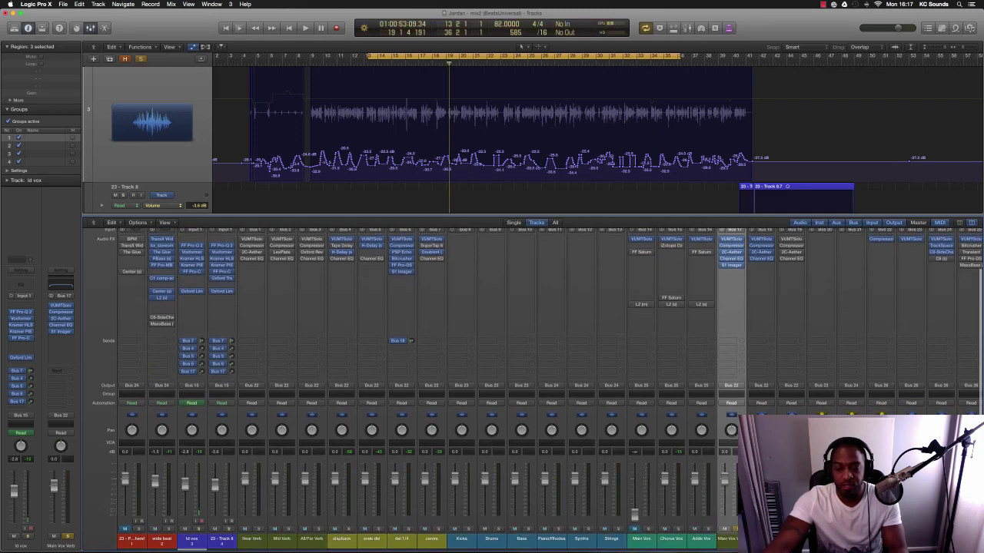
{"action": "key", "text": "space"}
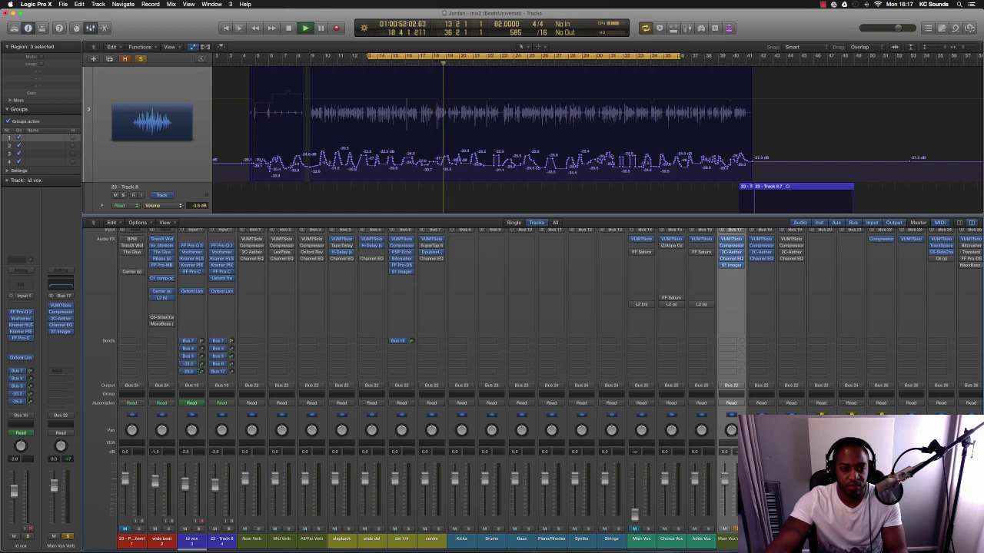
{"action": "key", "text": "space"}
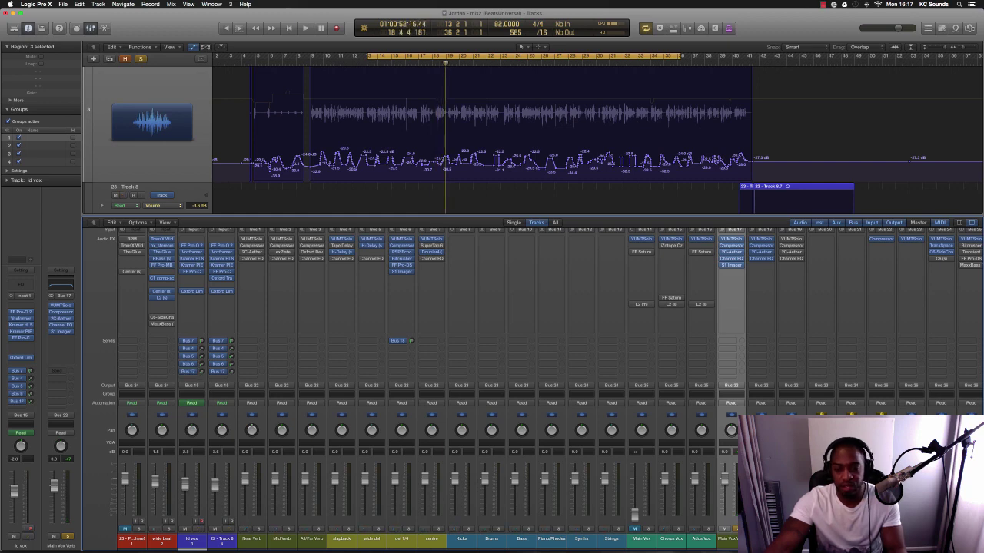
{"action": "scroll", "coordinate": [734, 269], "scroll_direction": "up", "scroll_amount": 3}
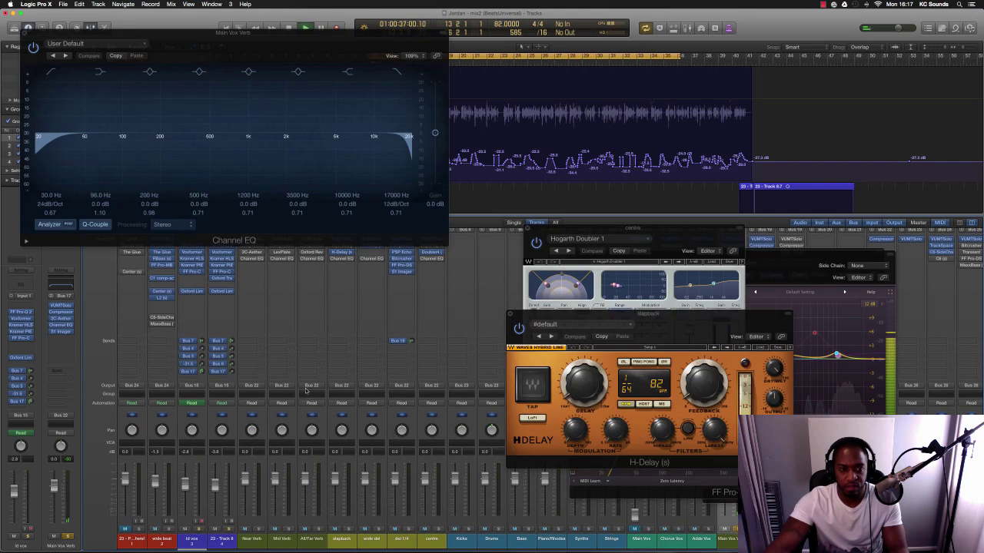
{"action": "left_click_drag", "start_coordinate": [158, 136], "coordinate": [125, 137]}
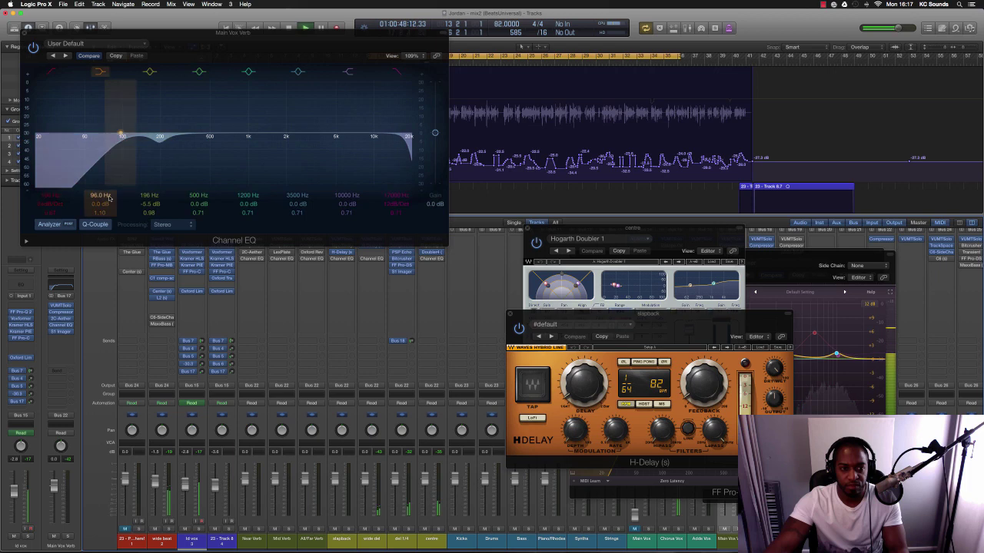
Step: Close the Channel EQ, H-Delay, Doubler, Pro-Q and De-esser windows and restart playback
{"action": "left_click", "coordinate": [29, 29]}
{"action": "left_click", "coordinate": [512, 316]}
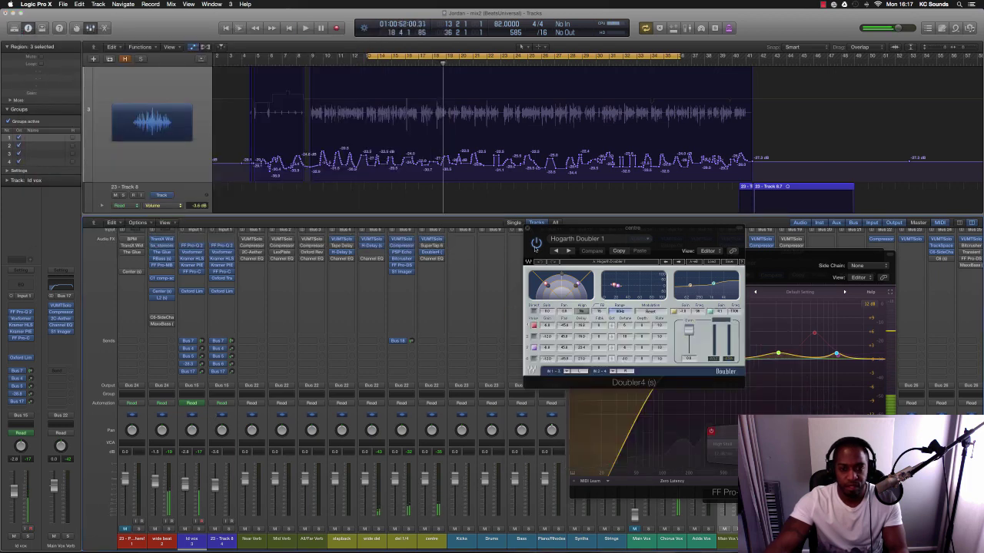
{"action": "left_click", "coordinate": [529, 231]}
{"action": "left_click", "coordinate": [572, 256]}
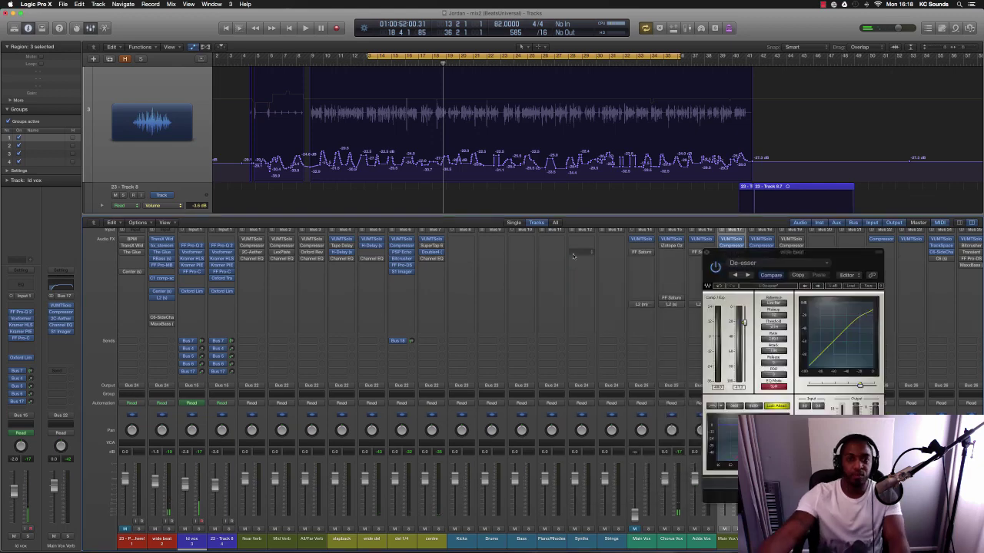
{"action": "left_click", "coordinate": [707, 256]}
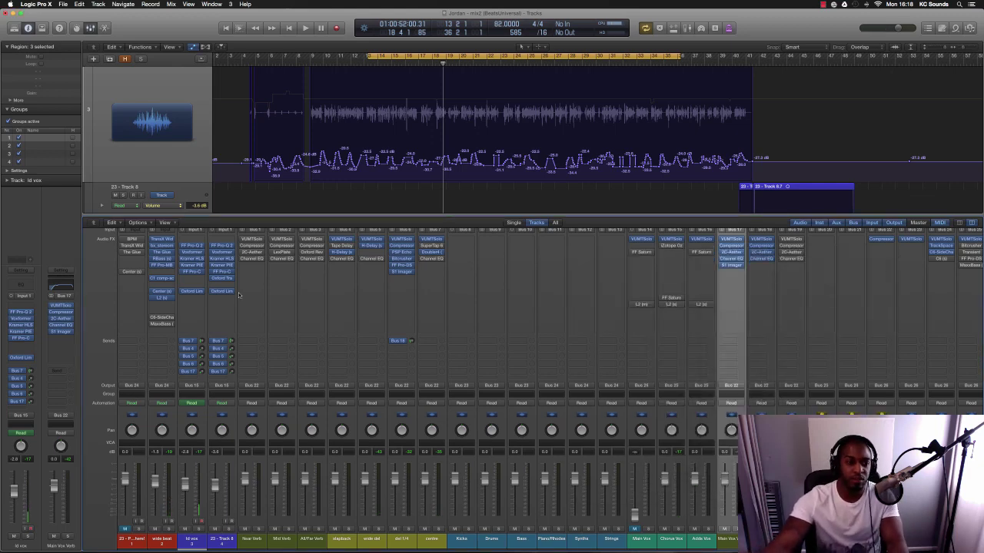
{"action": "key", "text": "space"}
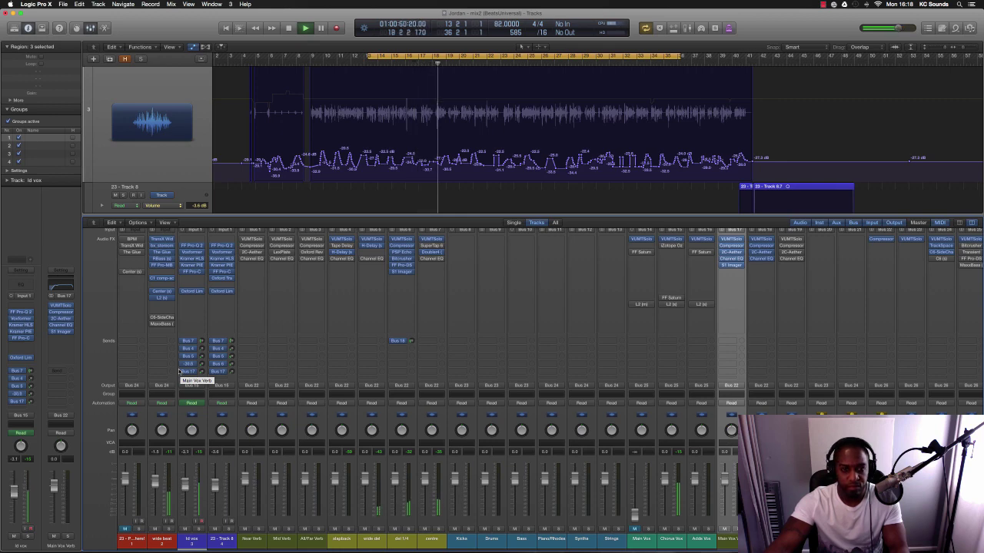
Step: Show Volume automation on the ld vox track and play the song from the cycle start
{"action": "scroll", "coordinate": [169, 130], "scroll_direction": "up", "scroll_amount": 3}
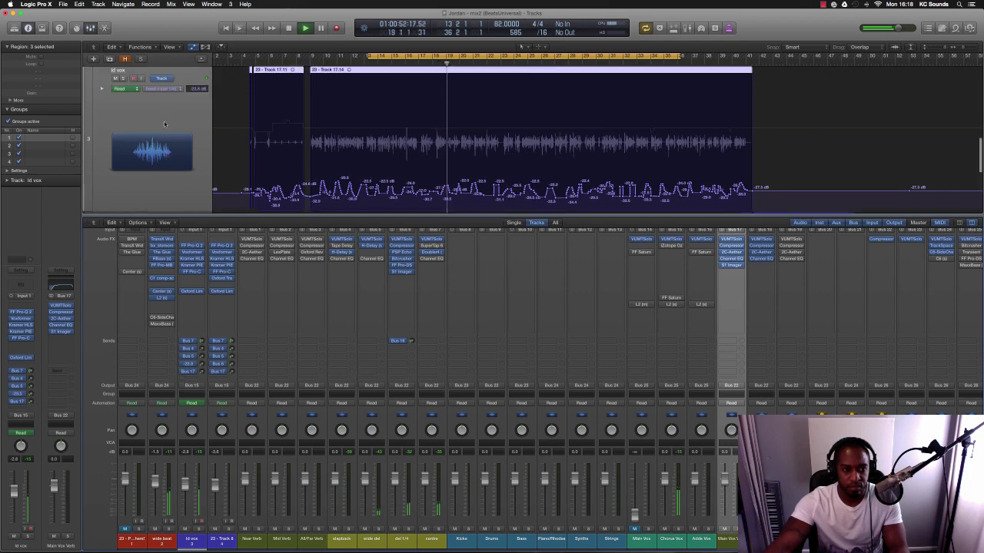
{"action": "left_click", "coordinate": [168, 103]}
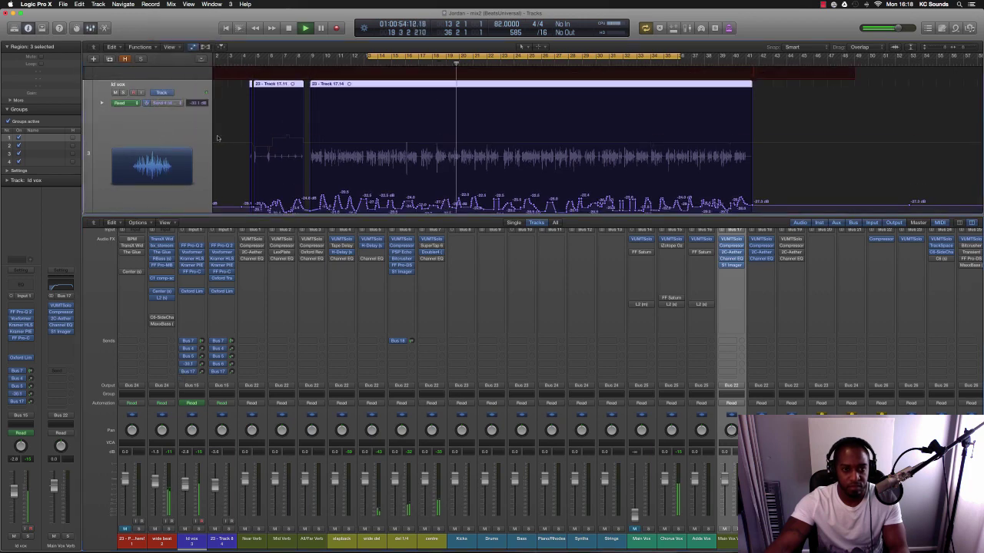
{"action": "left_click", "coordinate": [170, 95]}
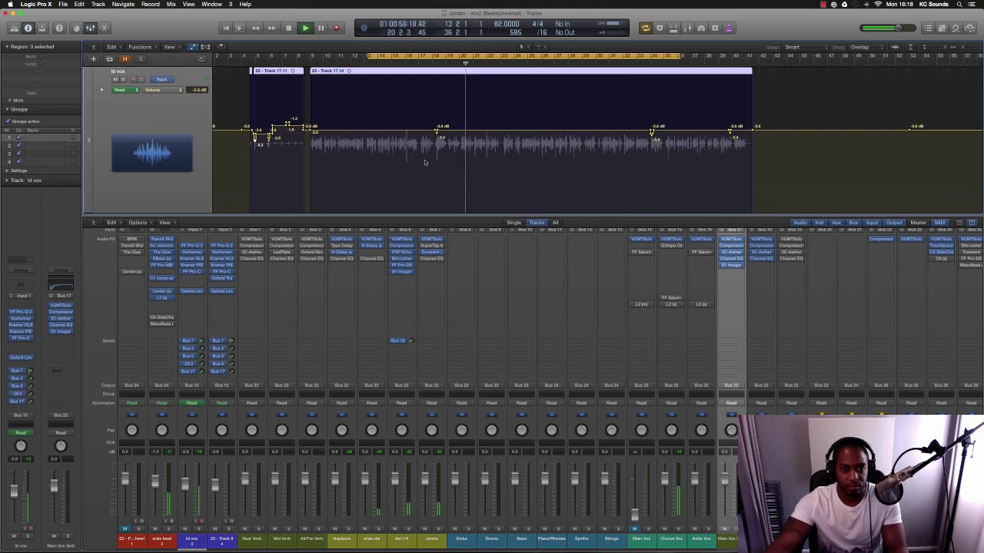
{"action": "scroll", "coordinate": [425, 161], "scroll_direction": "down", "scroll_amount": 2}
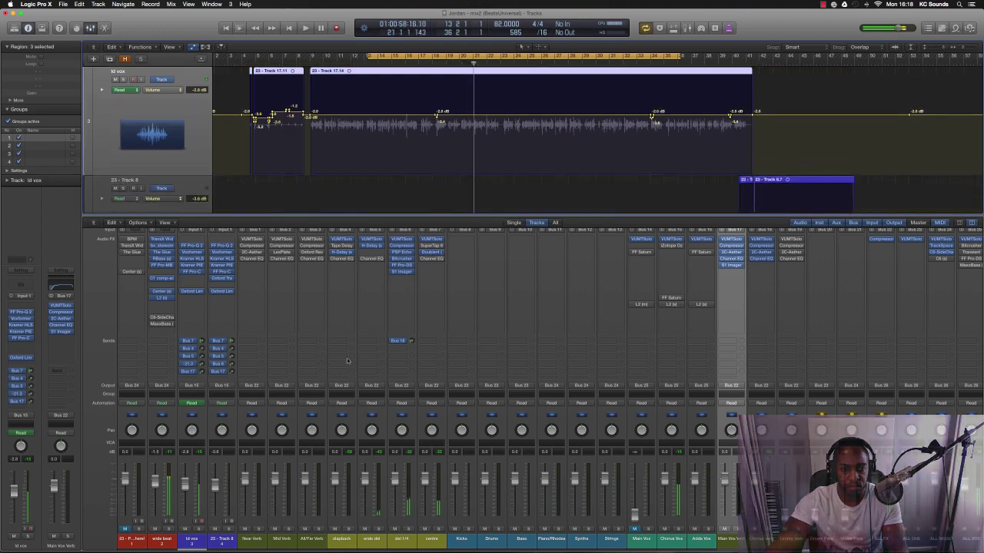
{"action": "scroll", "coordinate": [761, 341], "scroll_direction": "right", "scroll_amount": 2}
{"action": "scroll", "coordinate": [761, 340], "scroll_direction": "right", "scroll_amount": 1}
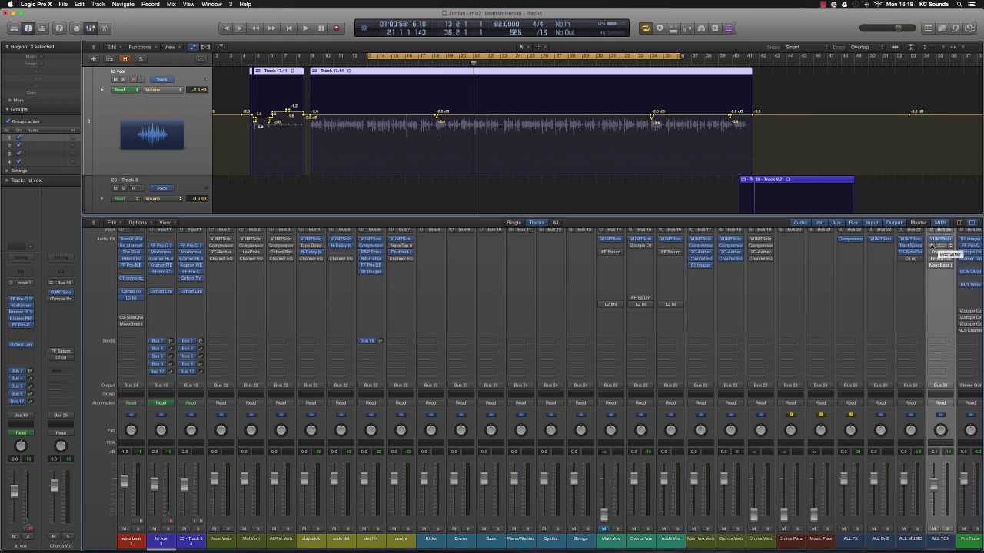
{"action": "key", "text": "space"}
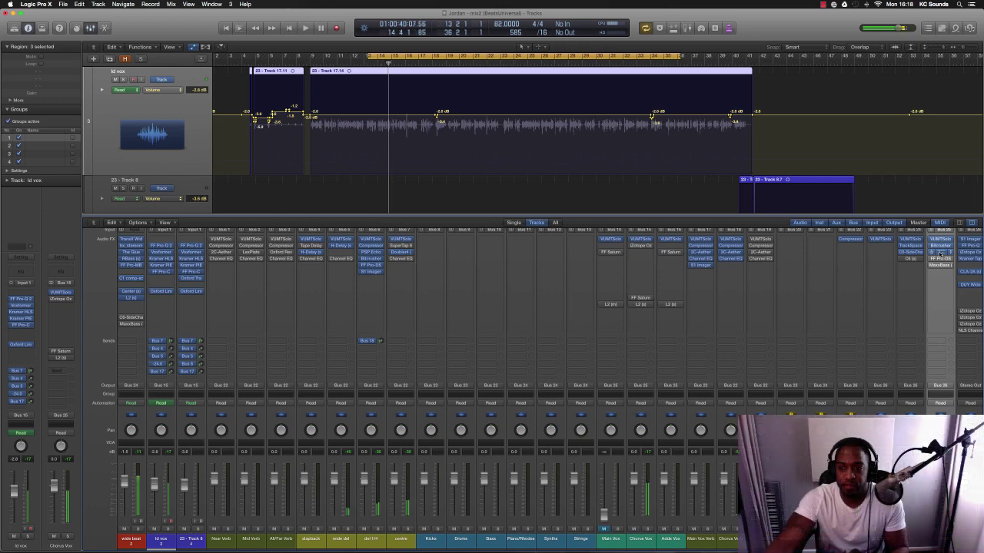
Step: Check the ALL VOX Transient Shaper, then audition FF Pro-DS during playback and close it
{"action": "left_click", "coordinate": [939, 253]}
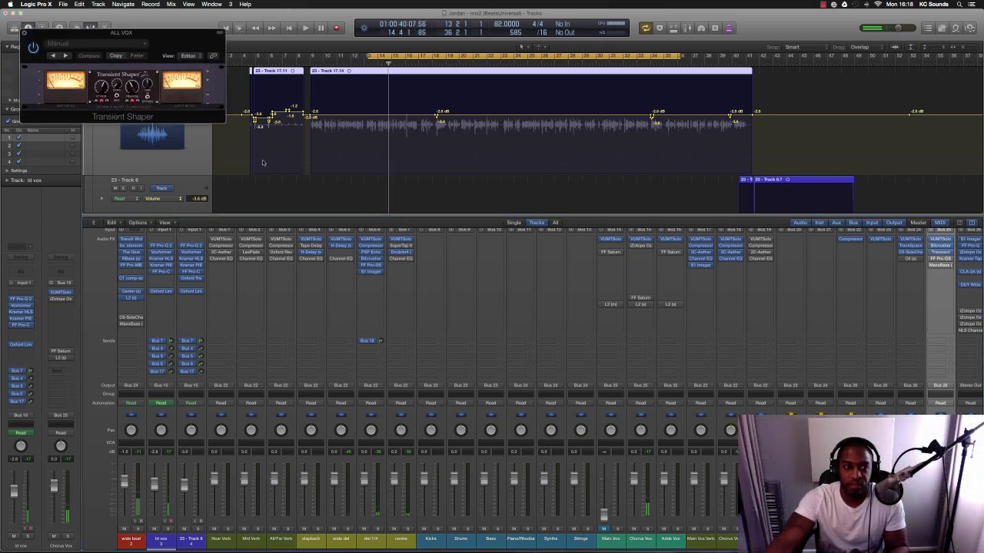
{"action": "left_click", "coordinate": [25, 33]}
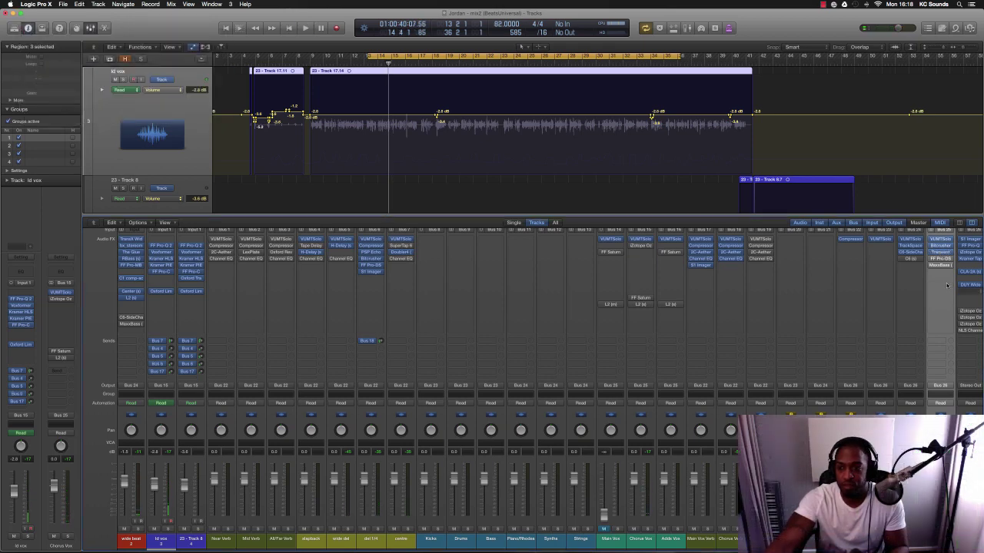
{"action": "left_click", "coordinate": [943, 261]}
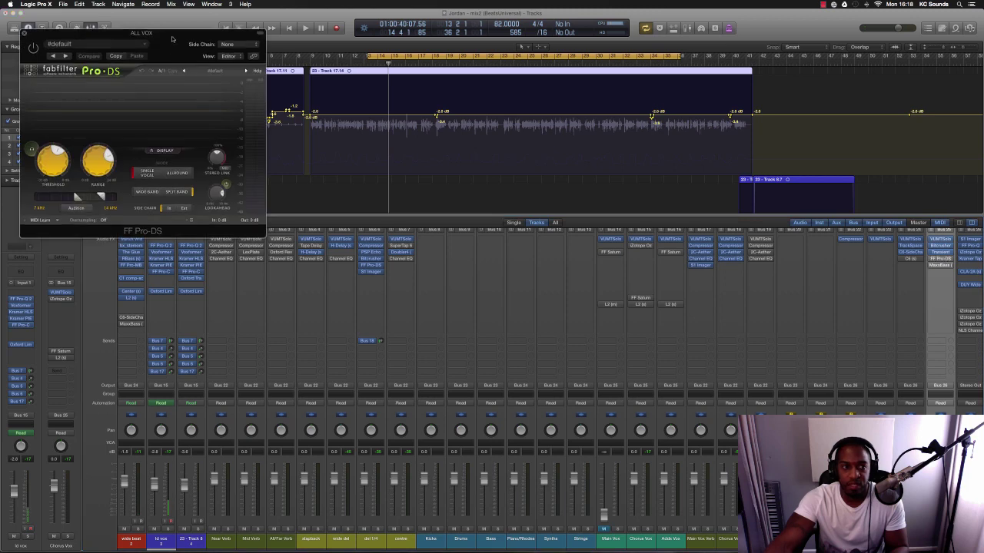
{"action": "left_click_drag", "start_coordinate": [174, 40], "coordinate": [594, 228]}
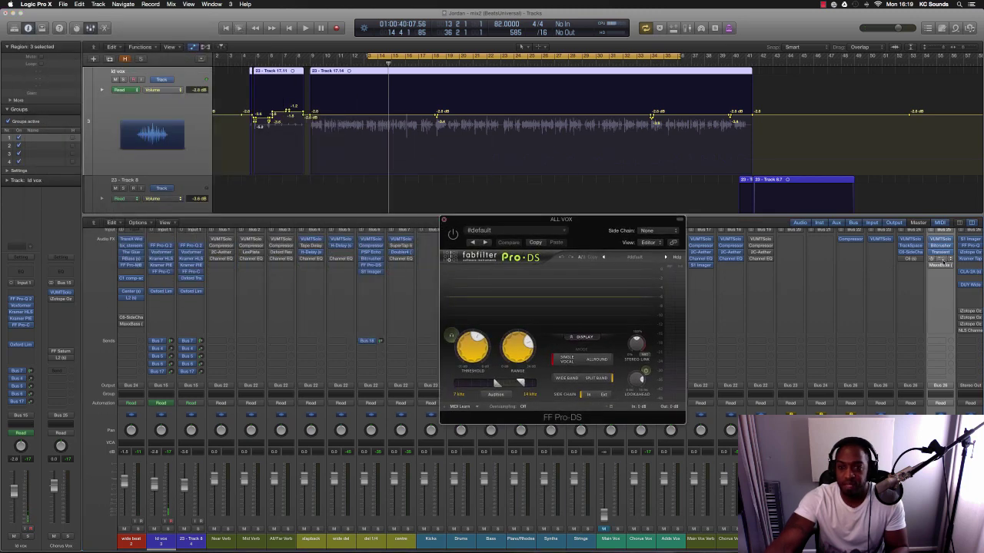
{"action": "key", "text": "space"}
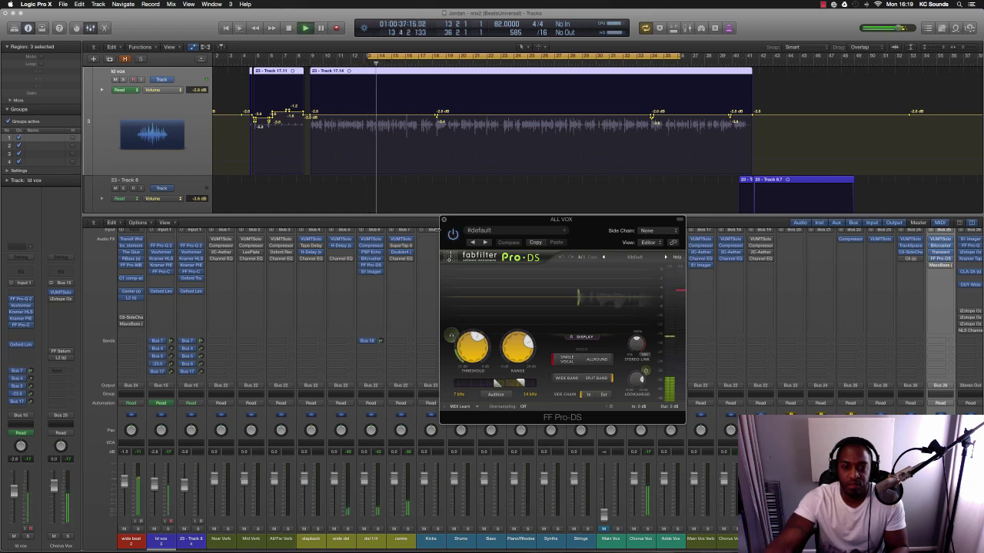
{"action": "left_click", "coordinate": [942, 262]}
{"action": "key", "text": "space"}
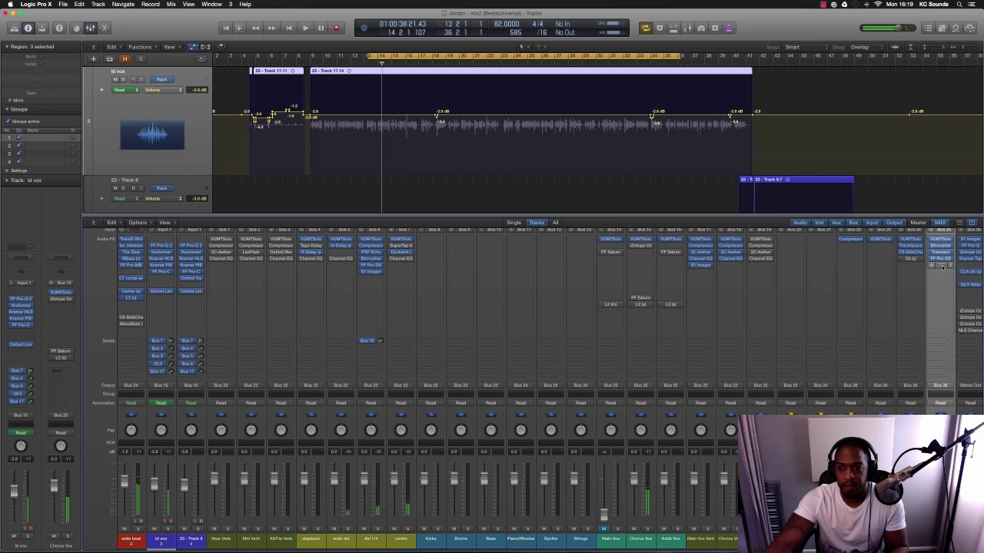
Step: Inspect the ALL VOX MaxxBass plug-in, close it and listen to the mix playback
{"action": "left_click", "coordinate": [941, 265]}
{"action": "left_click_drag", "start_coordinate": [162, 40], "coordinate": [556, 261]}
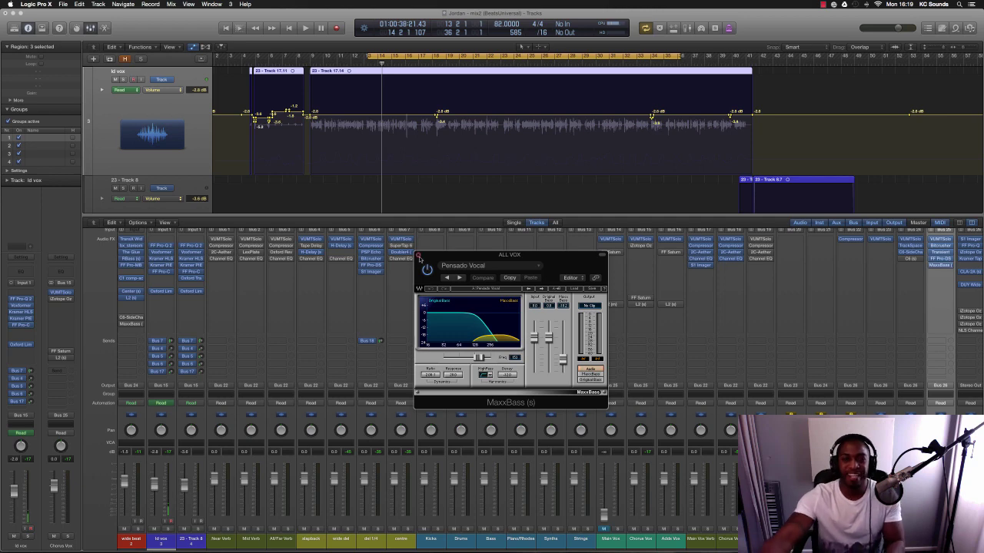
{"action": "left_click", "coordinate": [417, 254]}
{"action": "key", "text": "space"}
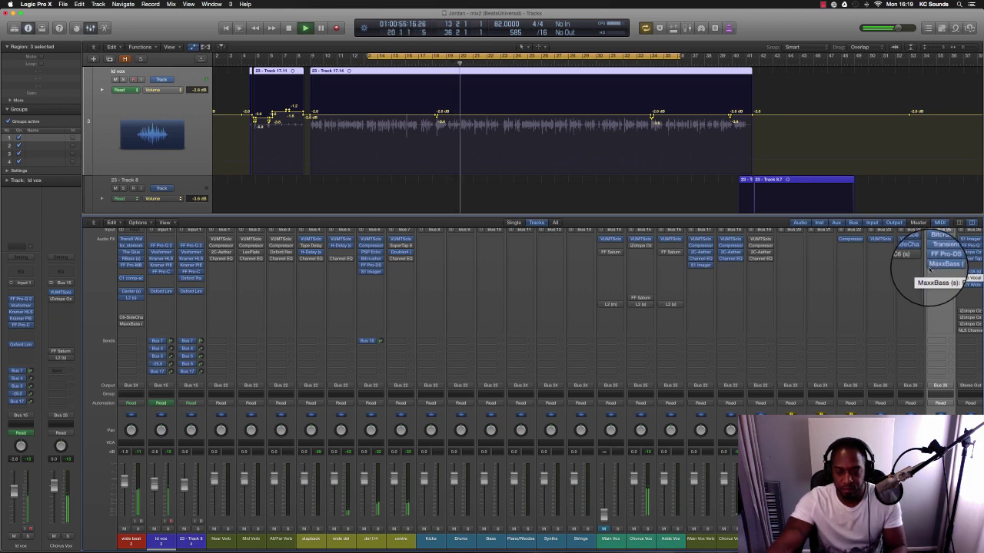
{"action": "key", "text": "space"}
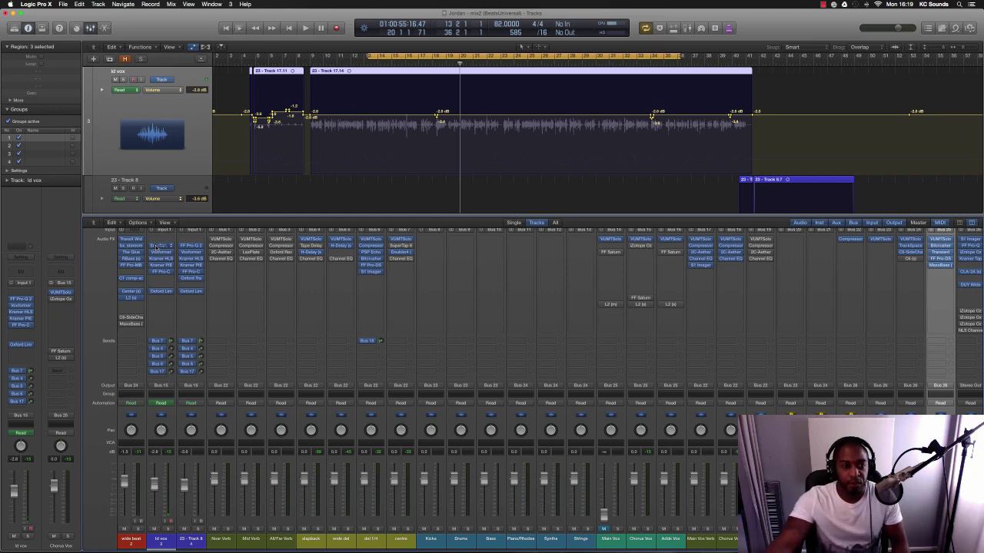
{"action": "scroll", "coordinate": [173, 357], "scroll_direction": "left", "scroll_amount": 1}
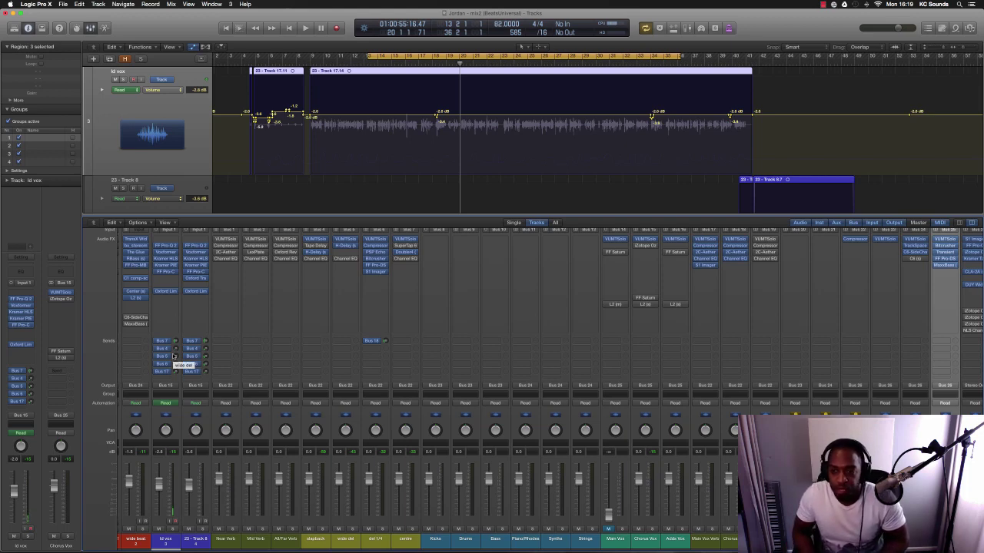
{"action": "scroll", "coordinate": [893, 249], "scroll_direction": "right", "scroll_amount": 2}
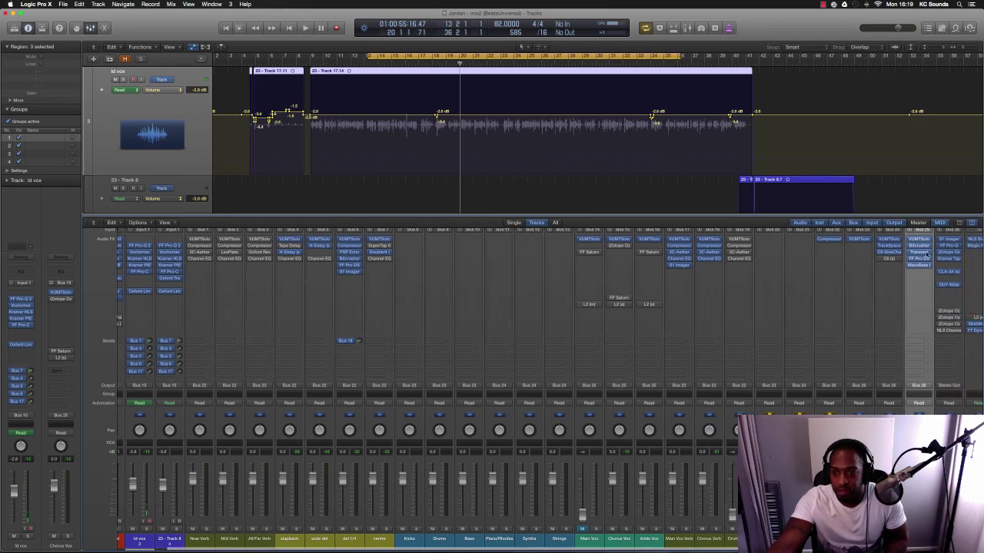
{"action": "left_click", "coordinate": [890, 252]}
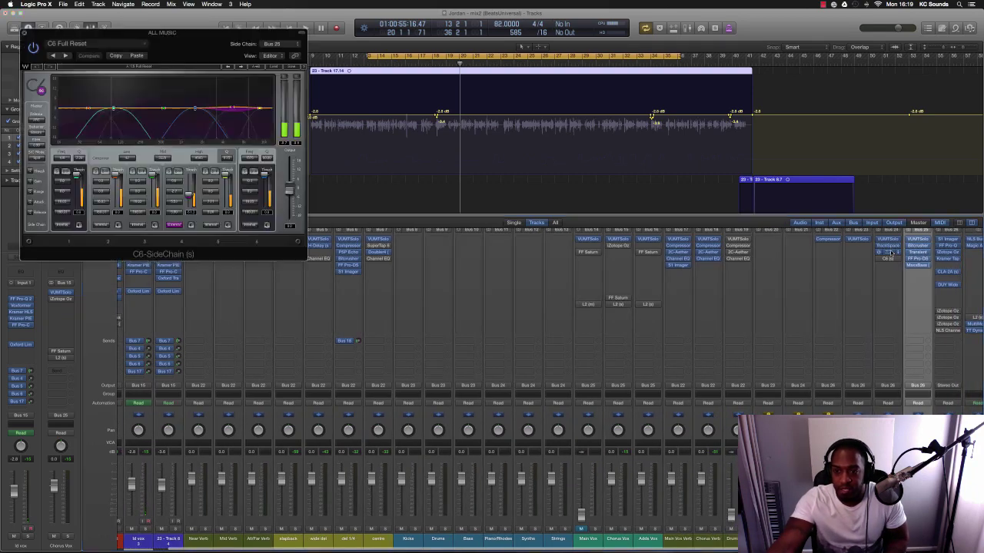
{"action": "left_click_drag", "start_coordinate": [205, 49], "coordinate": [639, 302]}
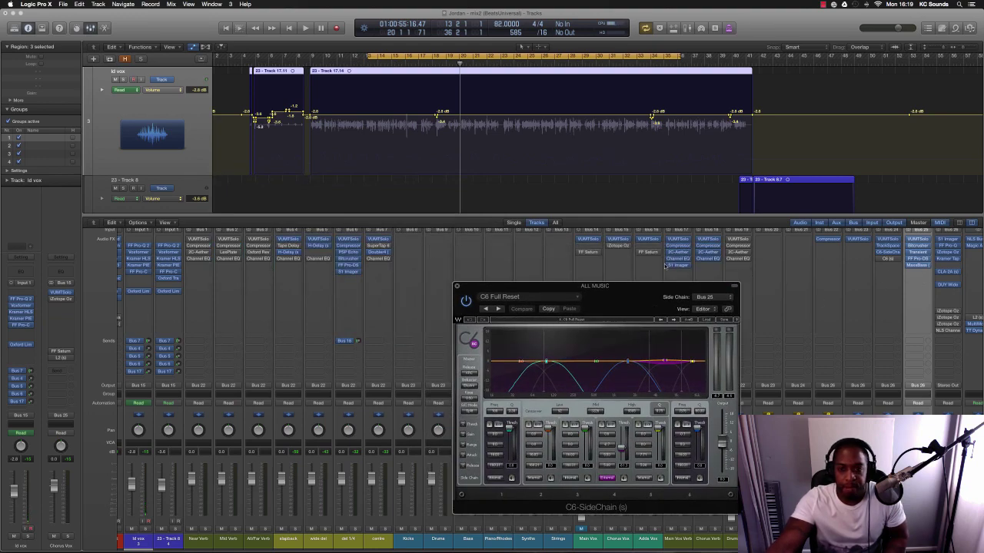
{"action": "scroll", "coordinate": [664, 265], "scroll_direction": "left", "scroll_amount": 3}
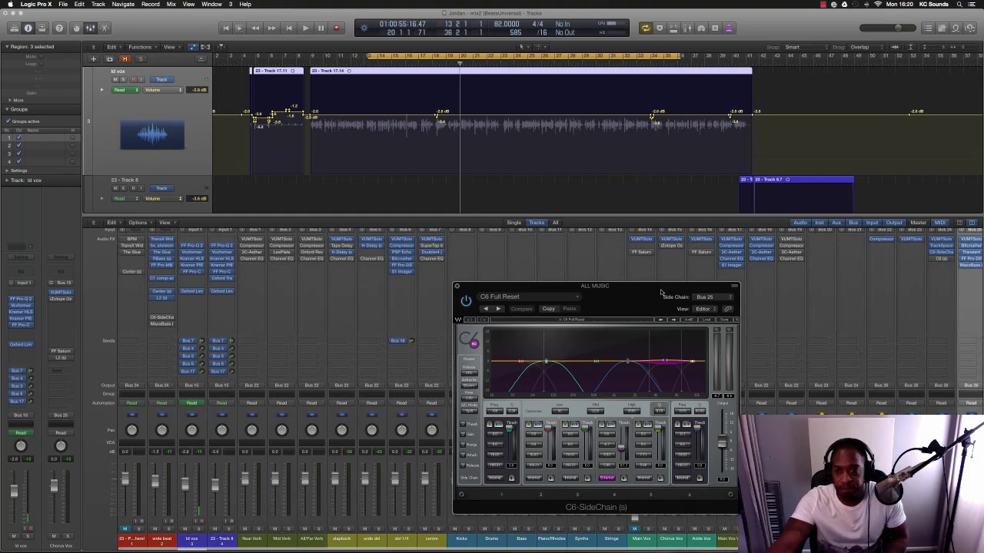
{"action": "left_click", "coordinate": [942, 247]}
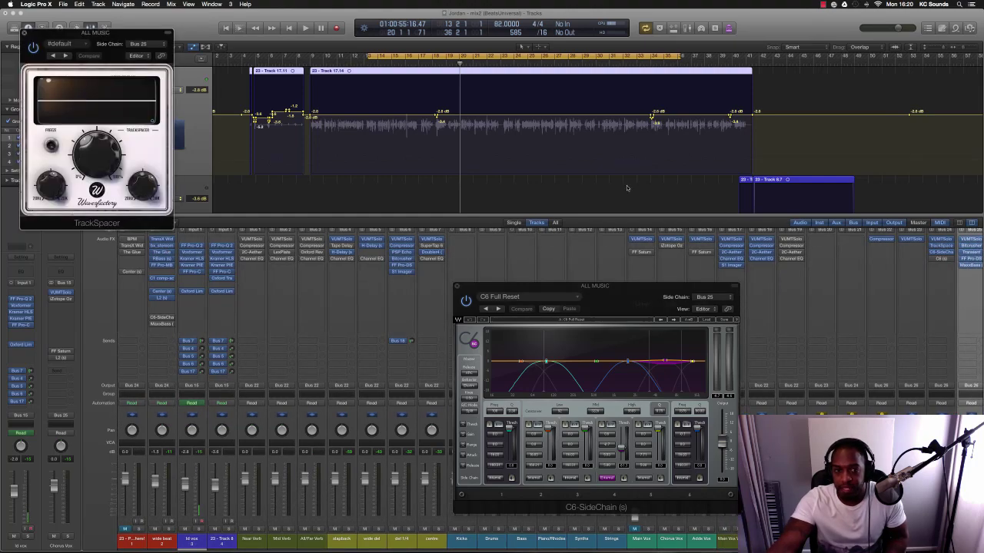
{"action": "left_click_drag", "start_coordinate": [149, 38], "coordinate": [289, 150]}
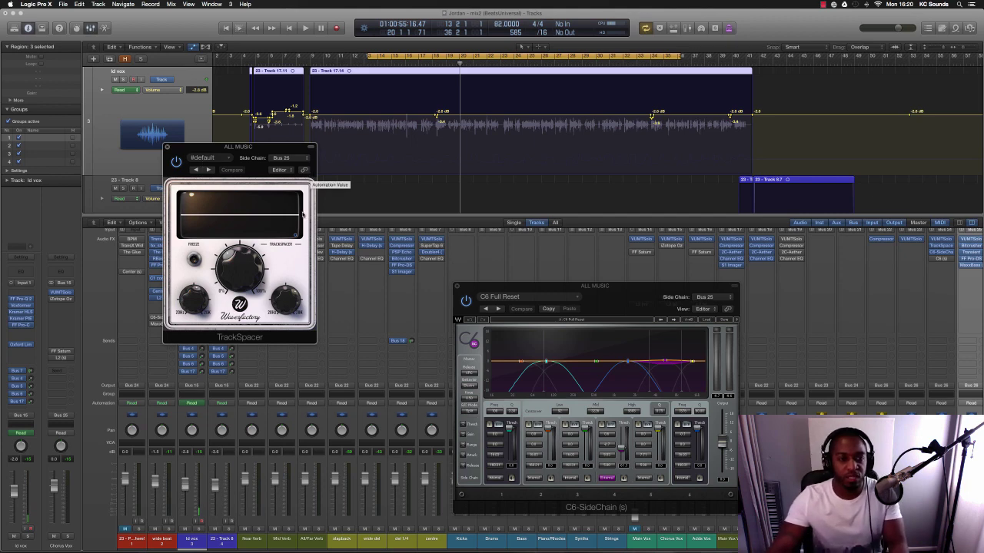
{"action": "key", "text": "space"}
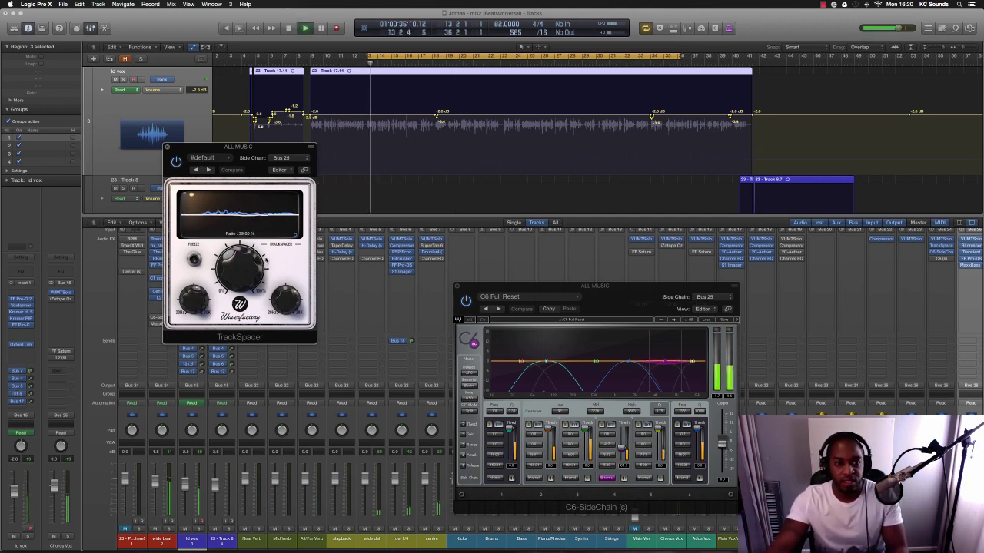
{"action": "key", "text": "space"}
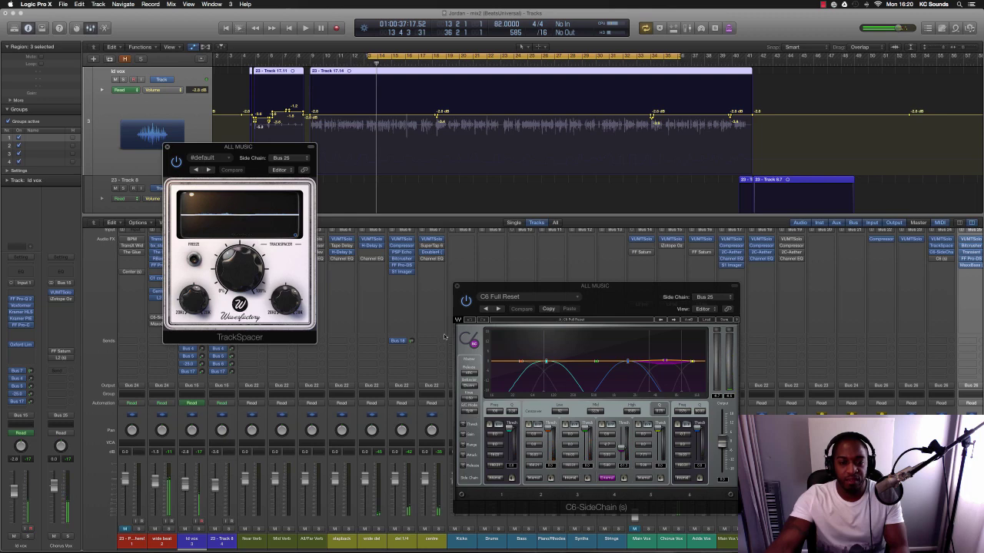
{"action": "left_click_drag", "start_coordinate": [553, 286], "coordinate": [464, 153]}
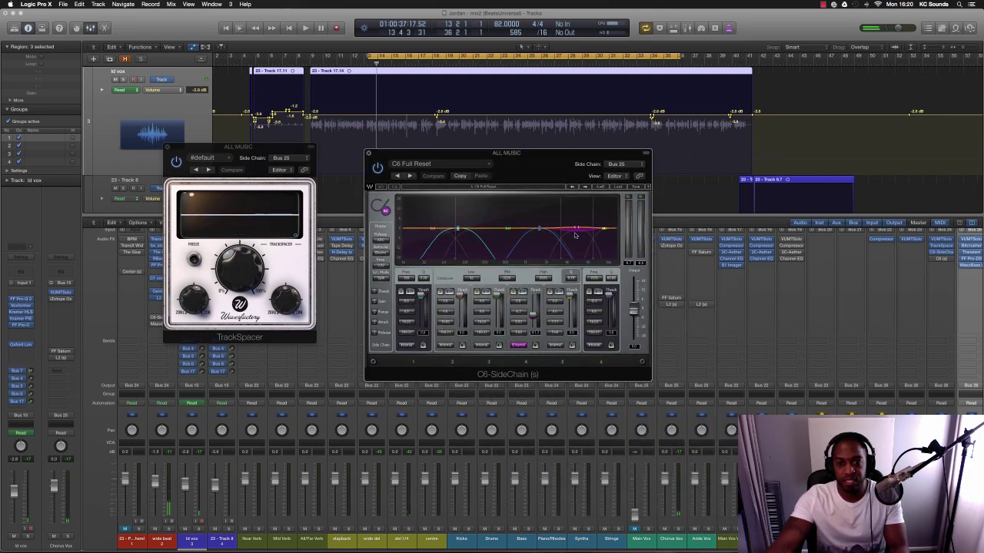
{"action": "left_click_drag", "start_coordinate": [265, 151], "coordinate": [300, 186]}
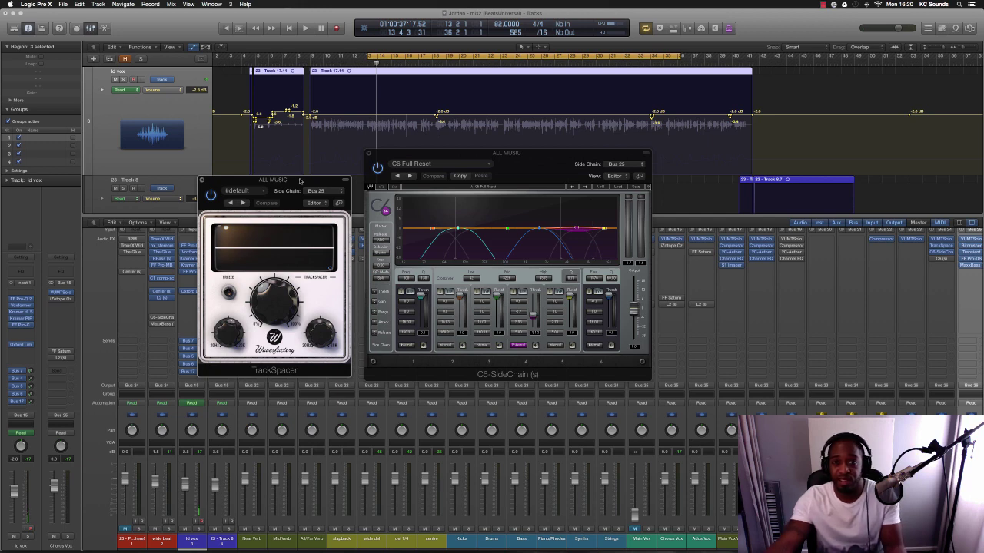
{"action": "left_click_drag", "start_coordinate": [299, 181], "coordinate": [313, 203]}
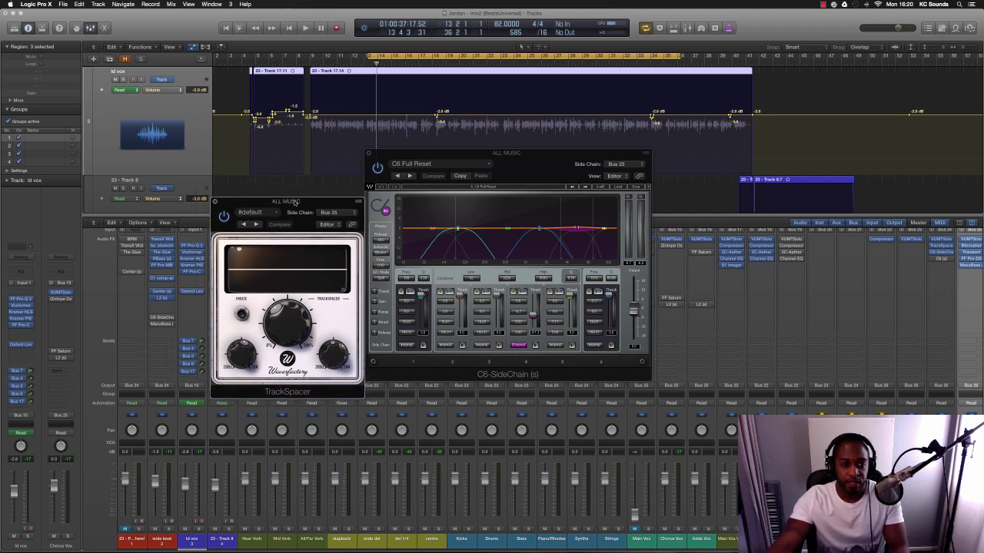
{"action": "left_click", "coordinate": [215, 203]}
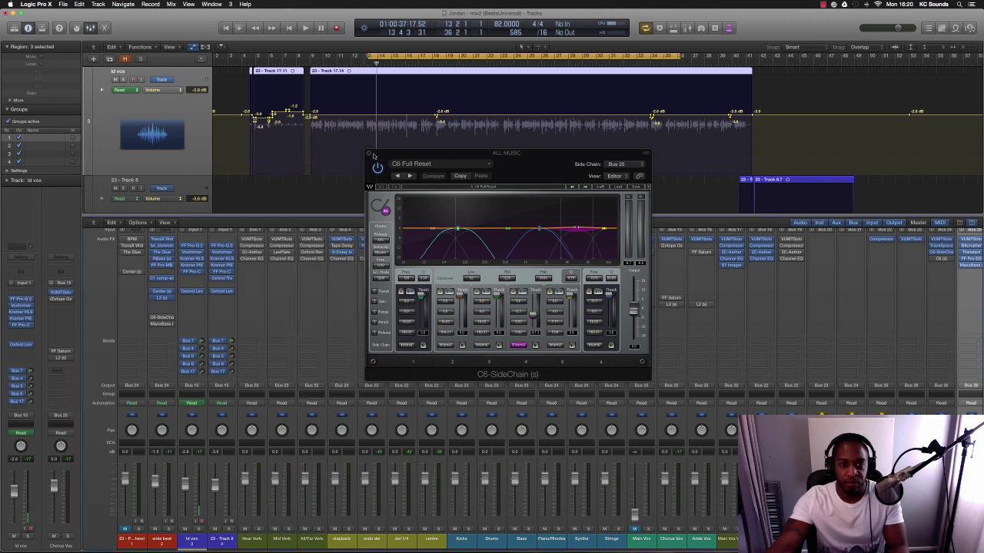
{"action": "left_click", "coordinate": [369, 153]}
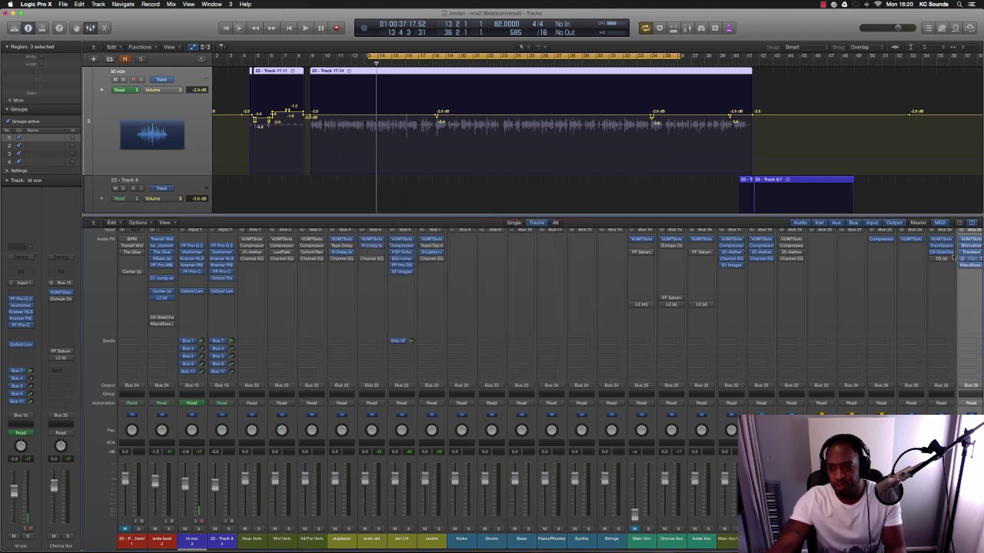